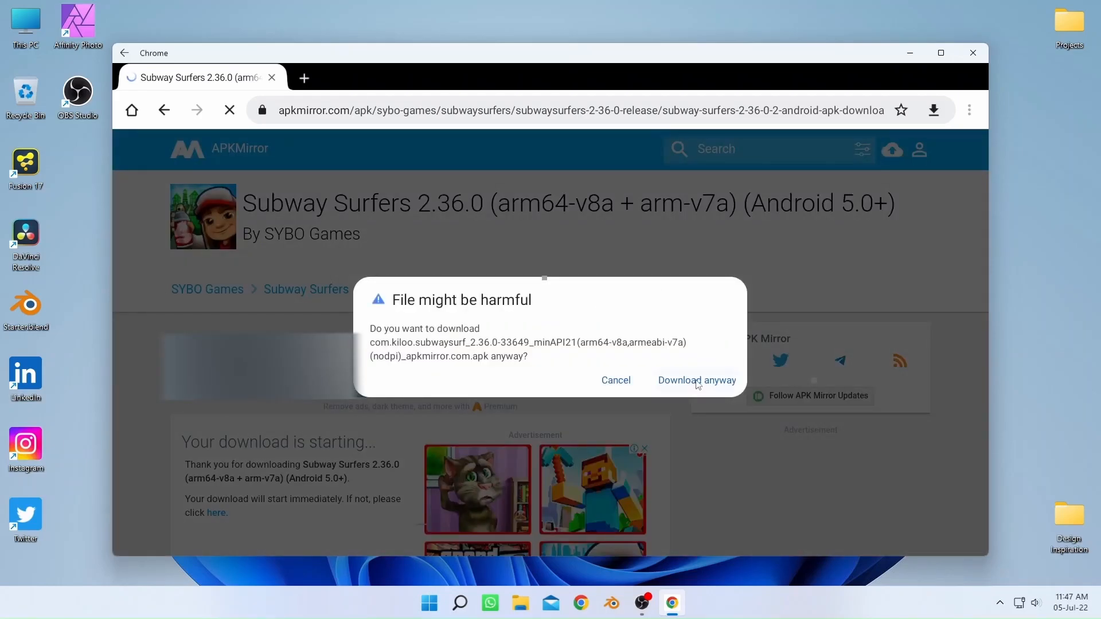
Download the flagged Subway Surfers 2.36.0 APK from APKMirror anyway, and install and open the game.
{"action": "left_click", "coordinate": [697, 381]}
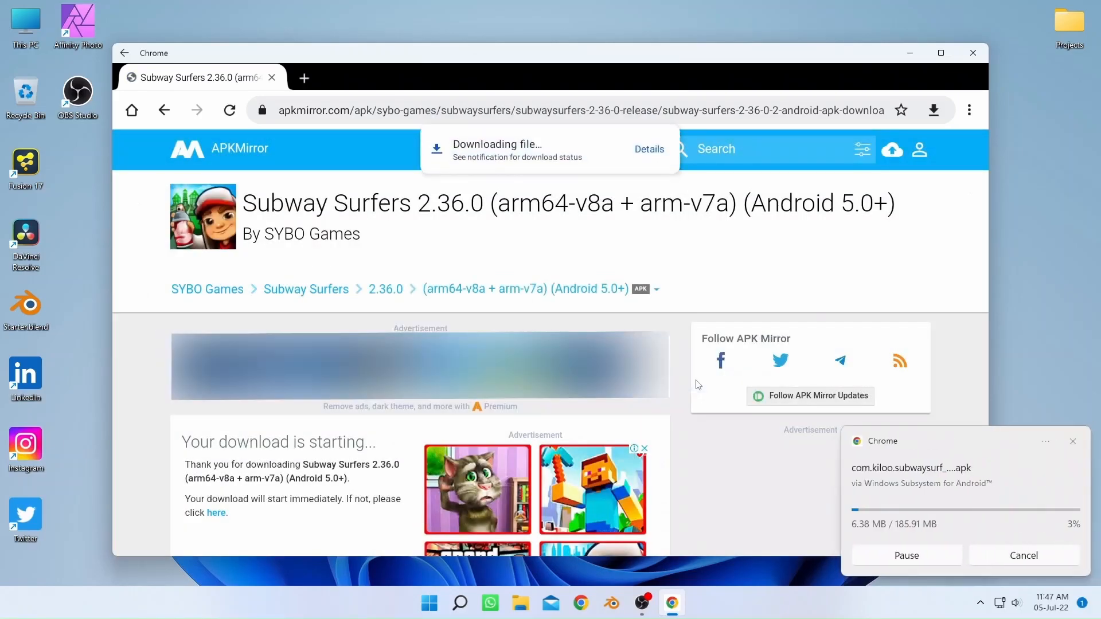
{"action": "scroll", "coordinate": [698, 384], "scroll_direction": "down", "scroll_amount": 5}
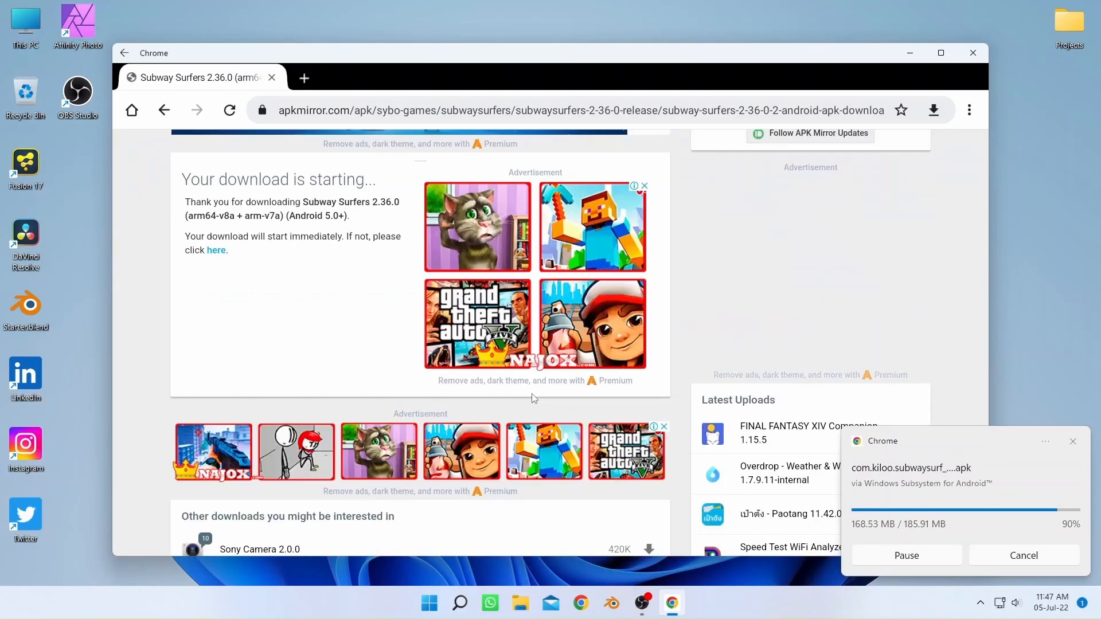
{"action": "left_click", "coordinate": [653, 150]}
{"action": "left_click", "coordinate": [645, 453]}
{"action": "left_click", "coordinate": [706, 346]}
{"action": "left_click", "coordinate": [700, 348]}
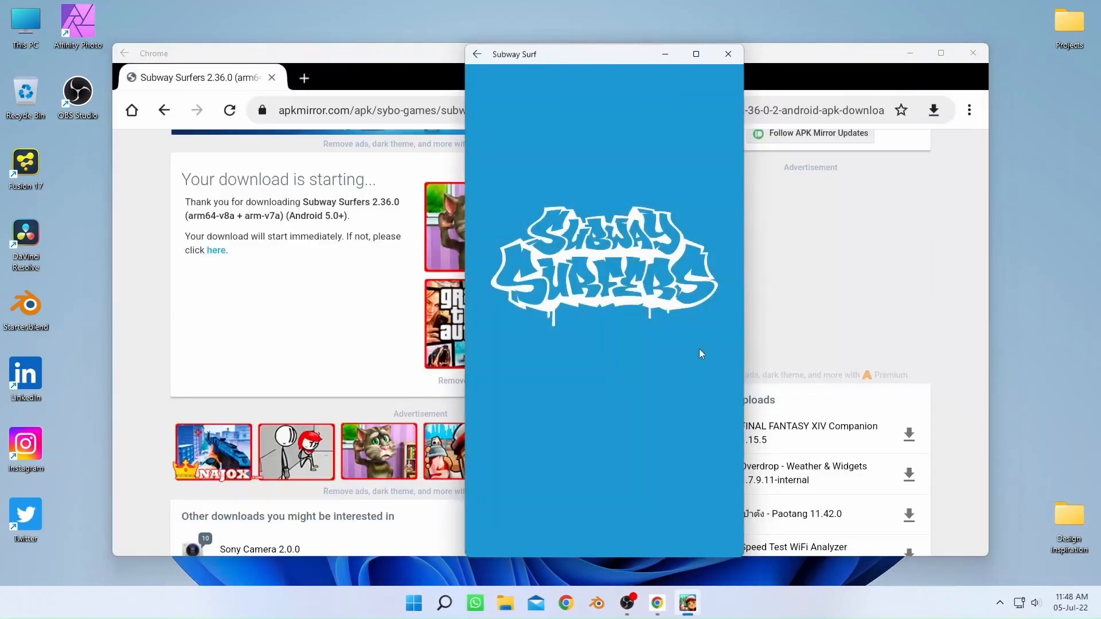
Complete the Subway Surf startup prompts to reach the title screen.
{"action": "left_click_drag", "start_coordinate": [508, 359], "coordinate": [582, 359]}
{"action": "left_click", "coordinate": [603, 420]}
{"action": "left_click", "coordinate": [608, 437]}
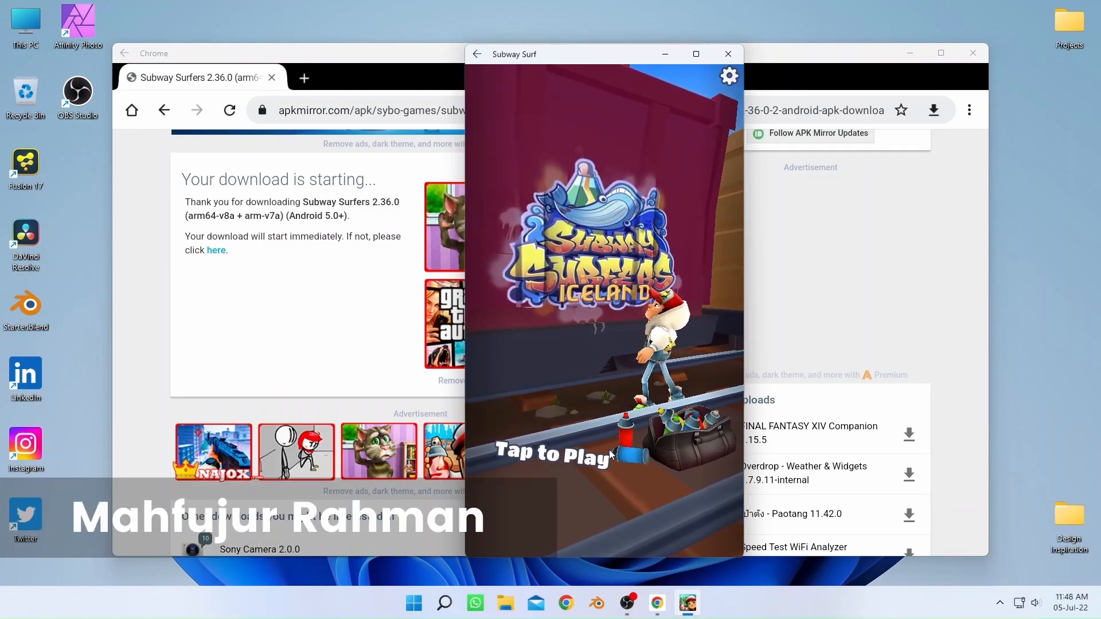
Maximize the Subway Surf window and start a run in the game.
{"action": "left_click", "coordinate": [695, 54]}
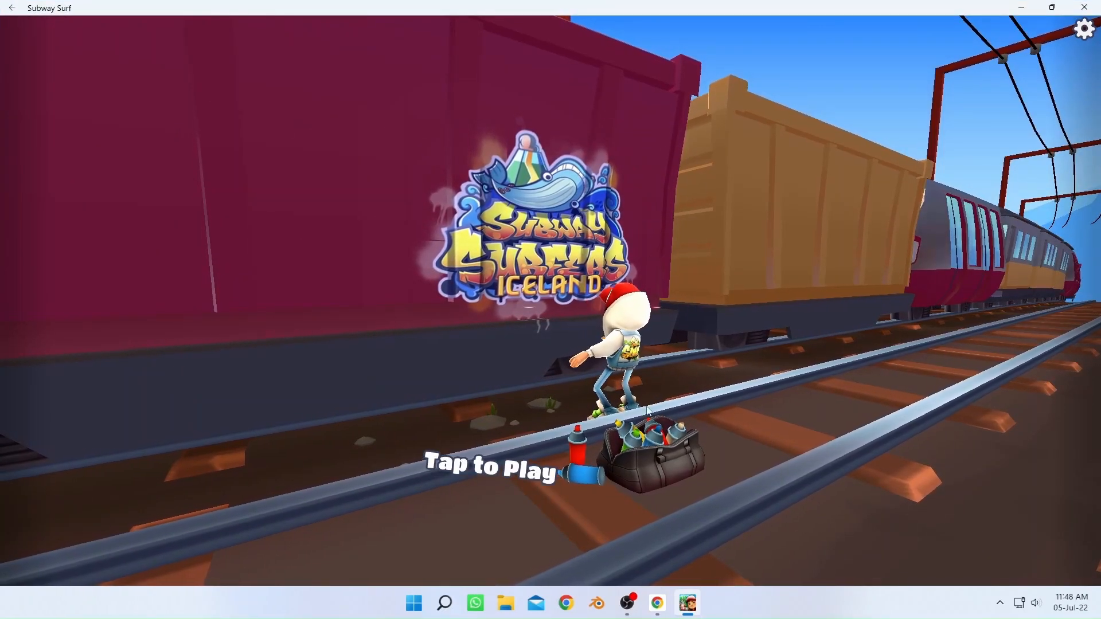
{"action": "left_click", "coordinate": [771, 432]}
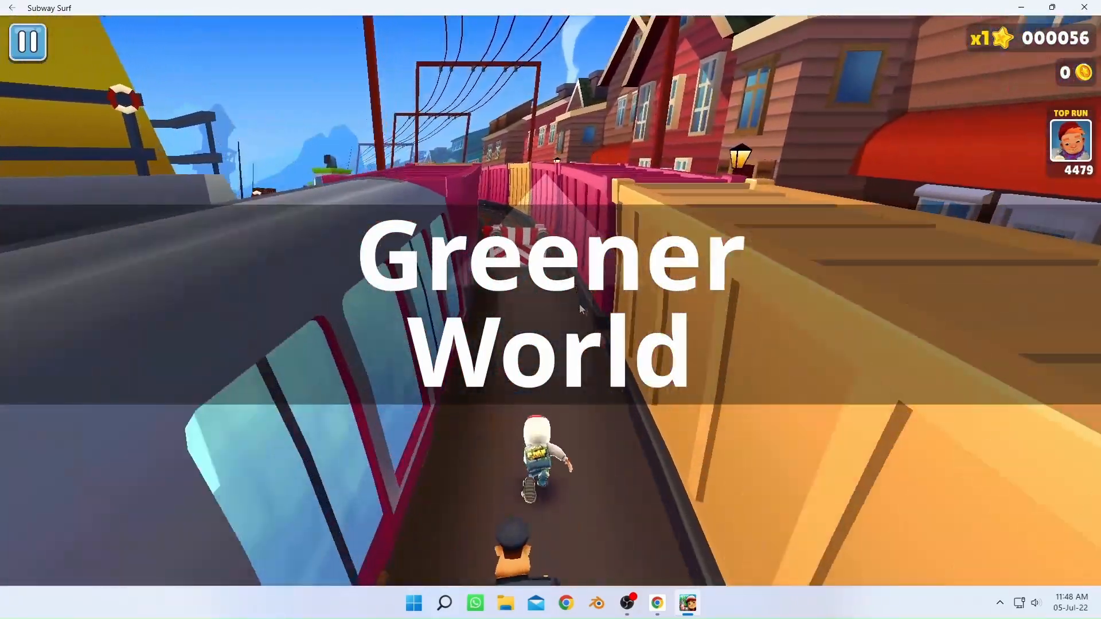
{"action": "left_click_drag", "start_coordinate": [579, 304], "coordinate": [504, 128]}
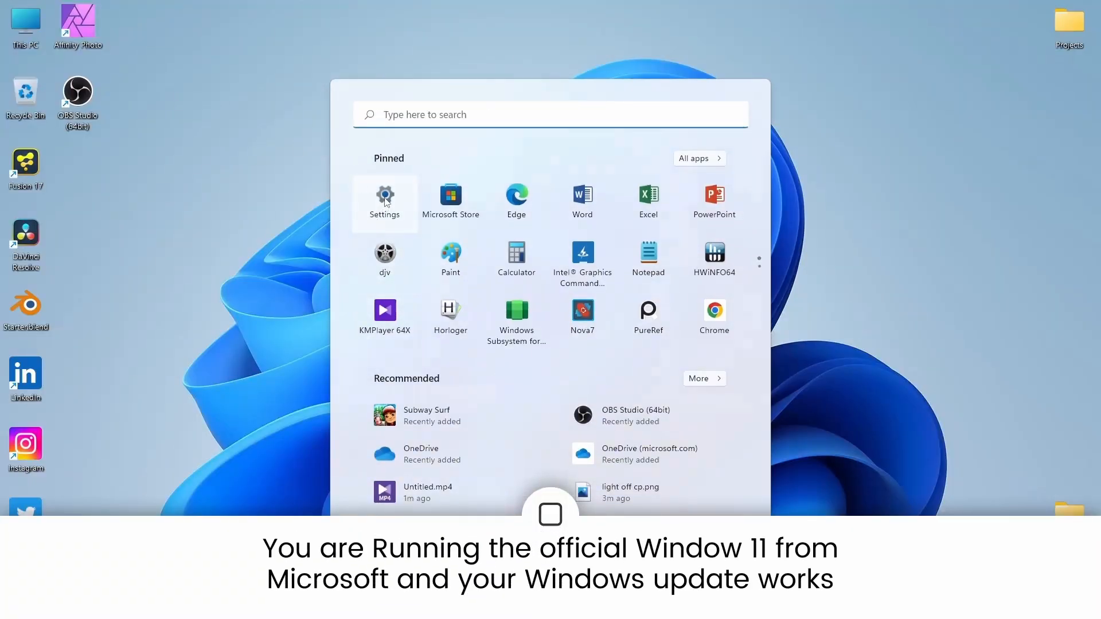
Open the Windows Update settings and check for available updates.
{"action": "left_click", "coordinate": [383, 197]}
{"action": "left_click", "coordinate": [95, 422]}
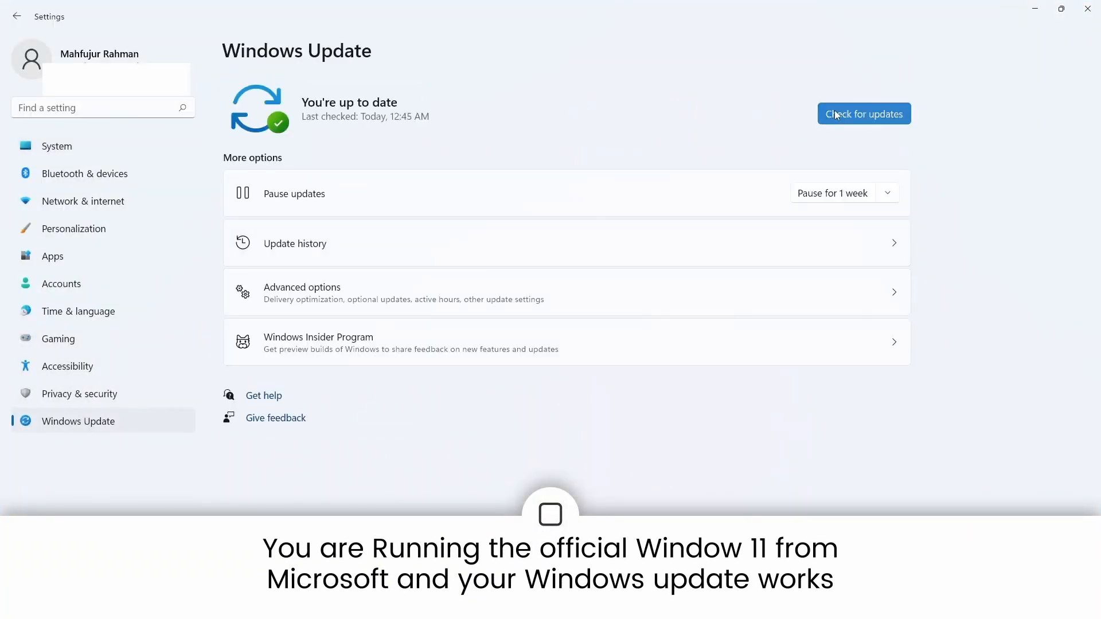
{"action": "left_click", "coordinate": [835, 110]}
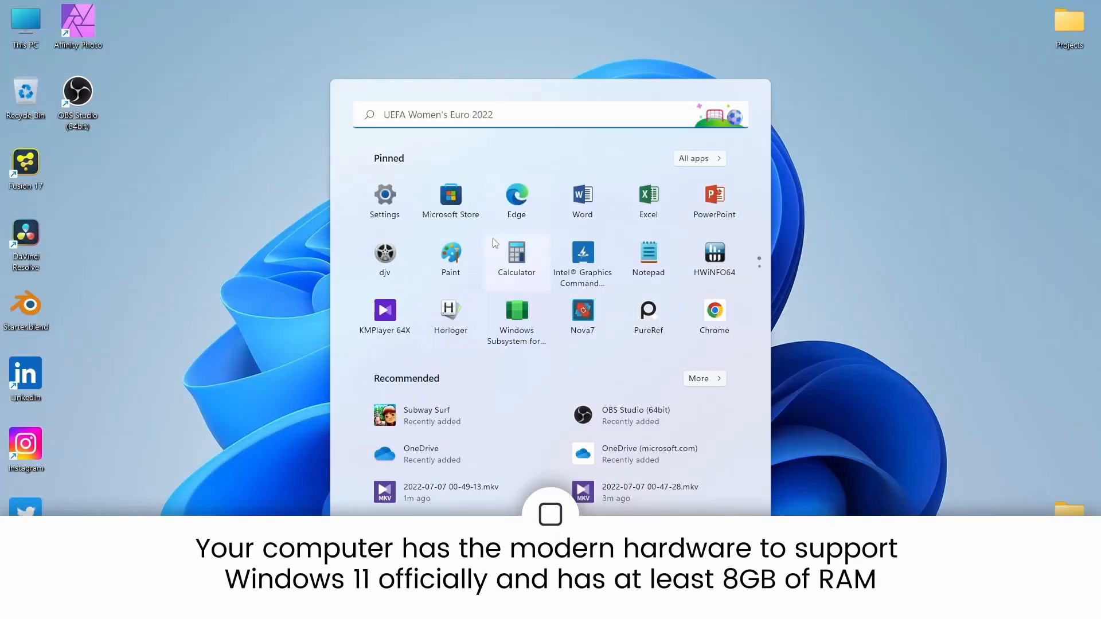
Search the Microsoft Store for "amazon" and view the full system requirements of the Amazon Appstore app.
{"action": "left_click", "coordinate": [449, 192]}
{"action": "left_click", "coordinate": [409, 15]}
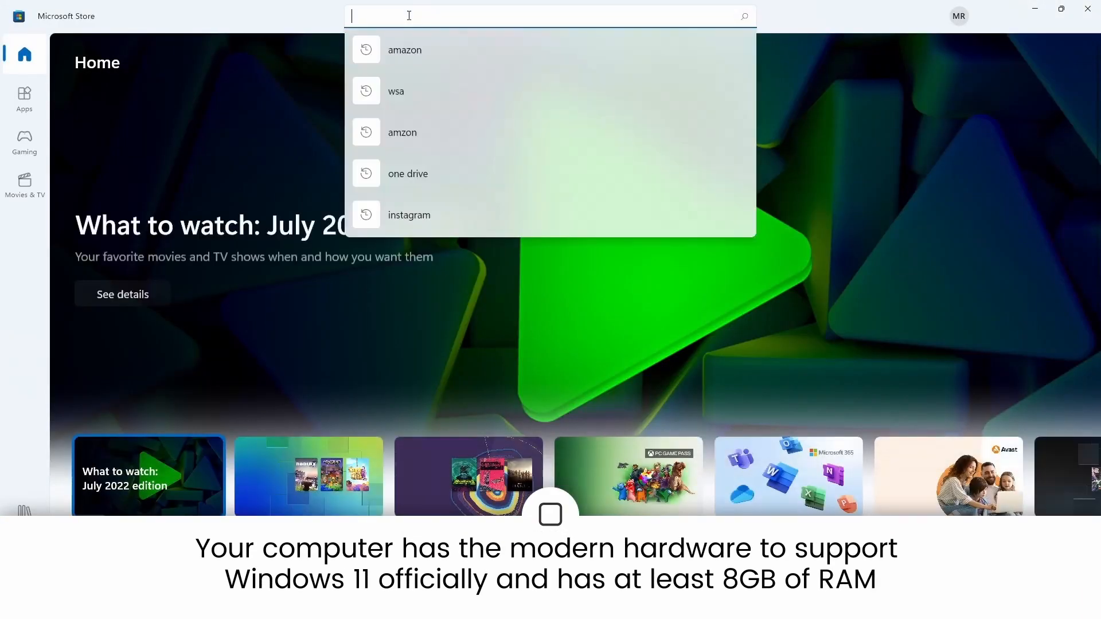
{"action": "left_click", "coordinate": [425, 52]}
{"action": "left_click", "coordinate": [177, 221]}
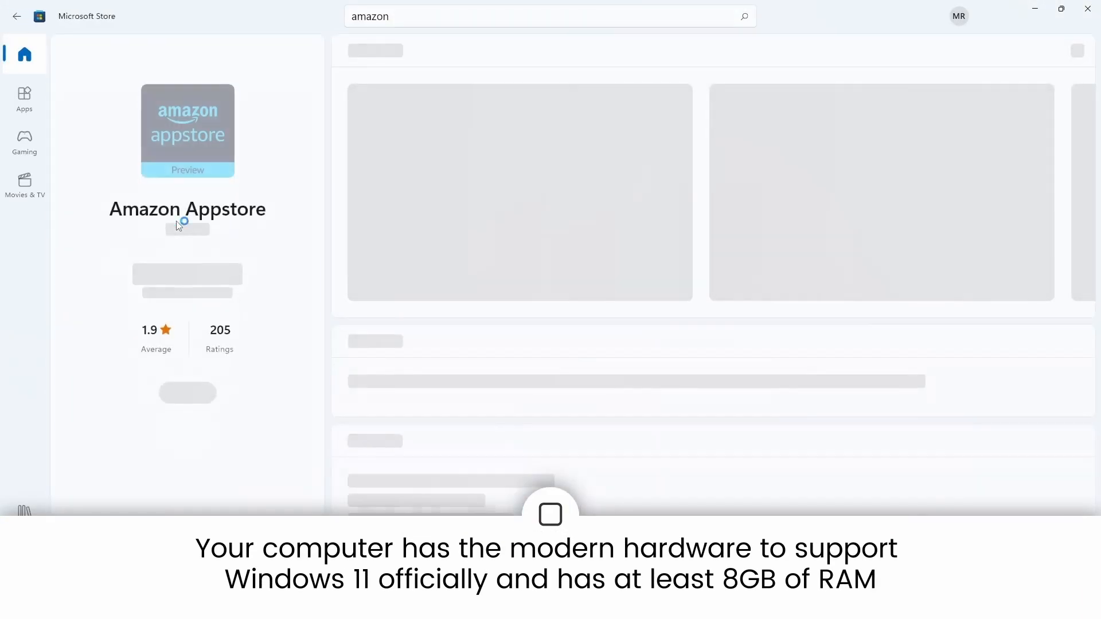
{"action": "scroll", "coordinate": [592, 364], "scroll_direction": "down", "scroll_amount": 15}
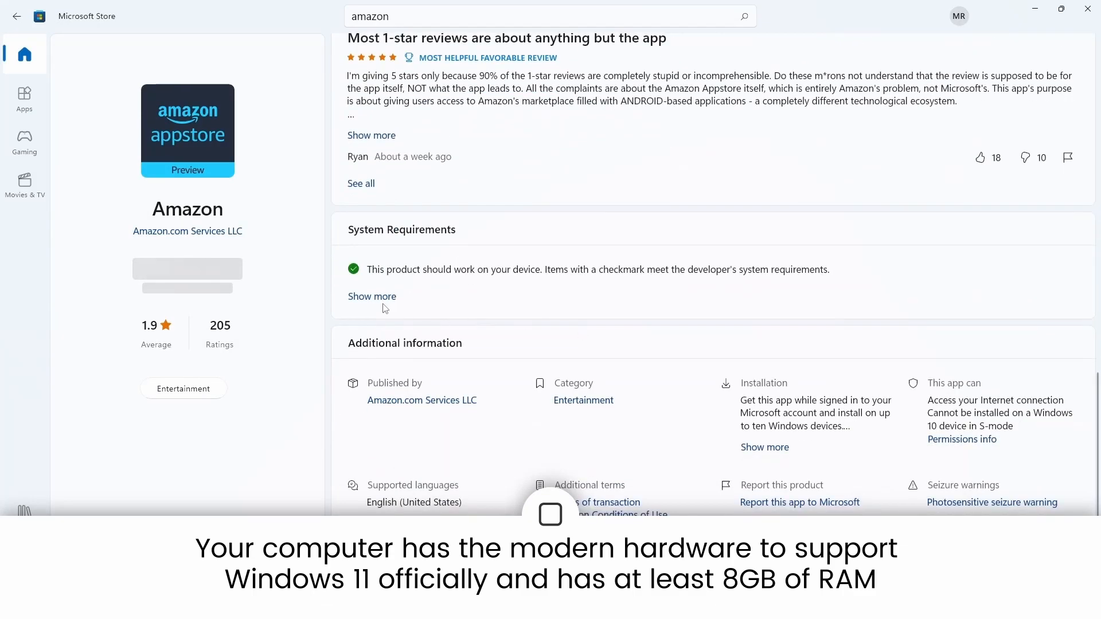
{"action": "left_click", "coordinate": [378, 297]}
{"action": "scroll", "coordinate": [562, 299], "scroll_direction": "up", "scroll_amount": 2}
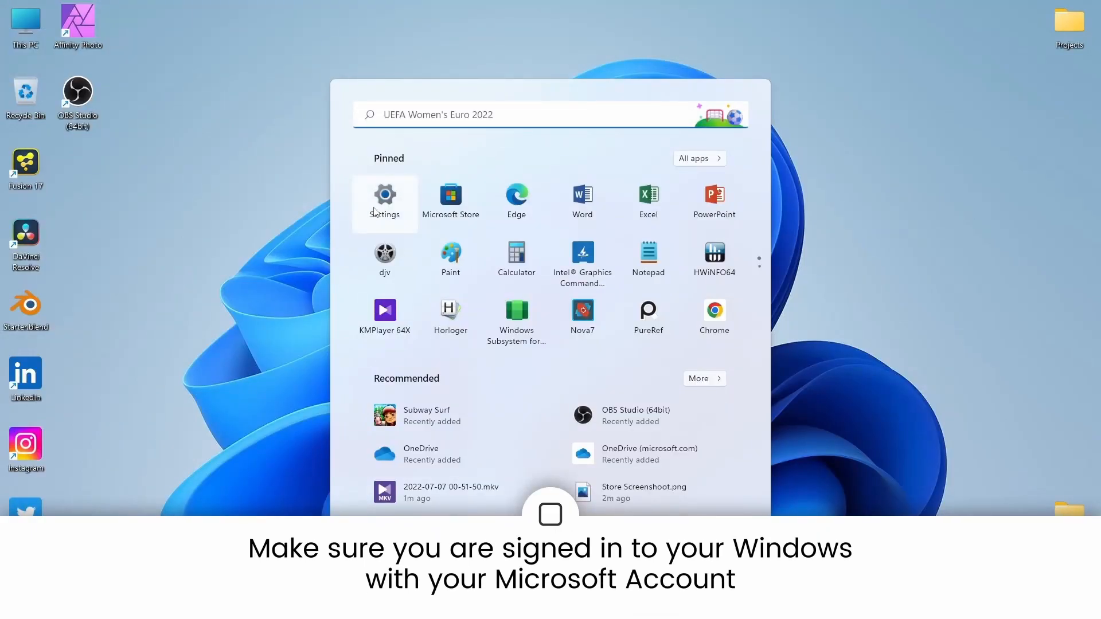
Open the Accounts page in Windows Settings to check the Microsoft account sign-in.
{"action": "left_click", "coordinate": [384, 198]}
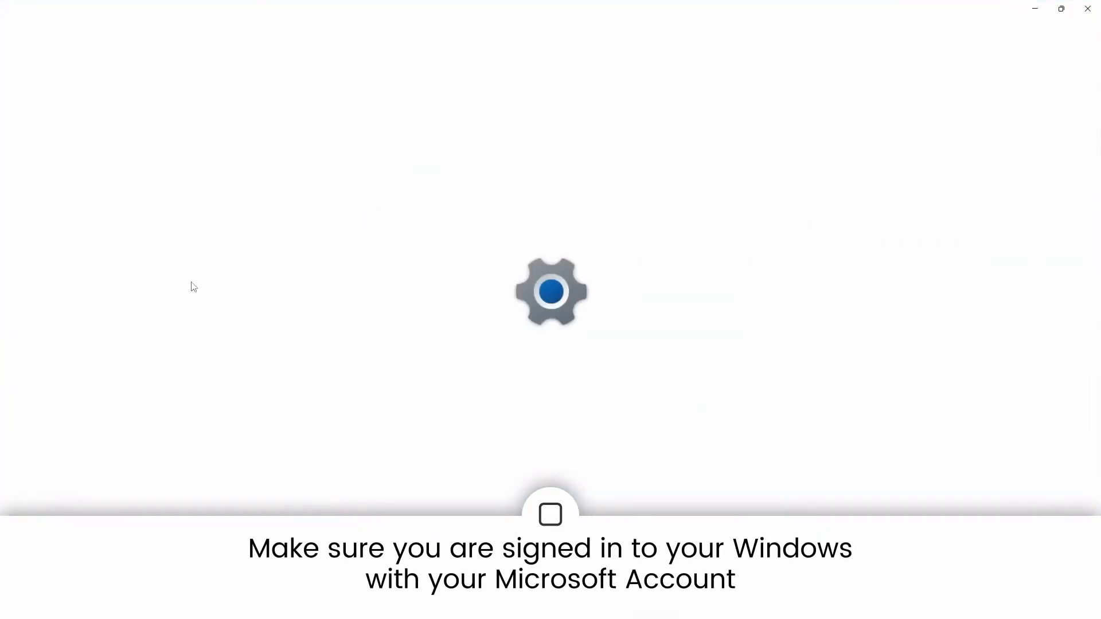
{"action": "left_click", "coordinate": [130, 285]}
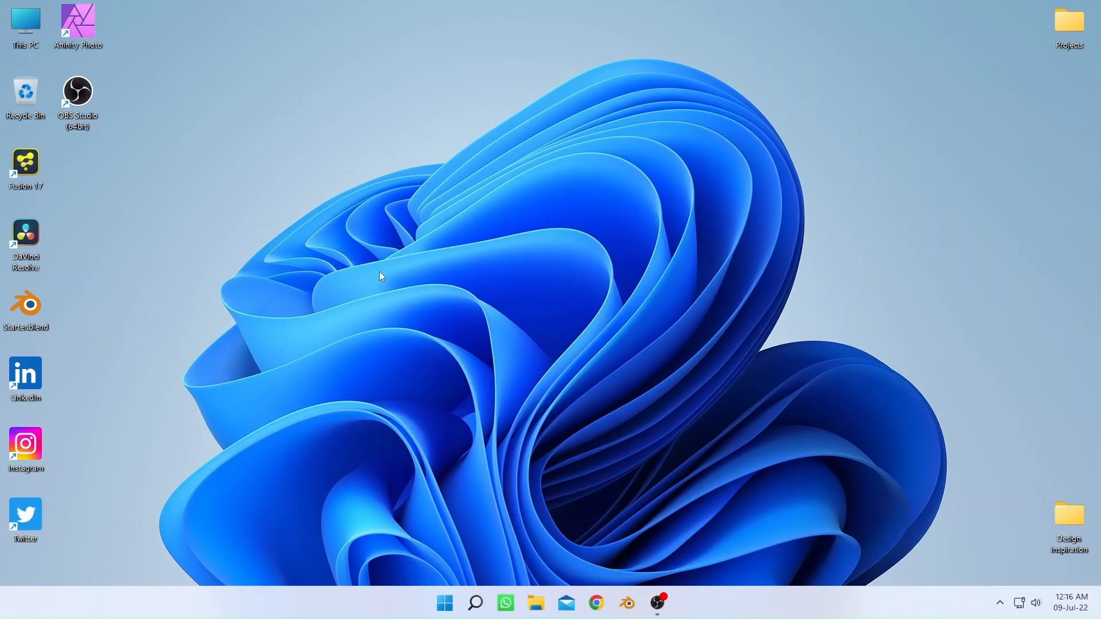
Open Task Manager and examine the CPU performance details for the virtualization status.
{"action": "key", "text": "ctrl+shift+Escape"}
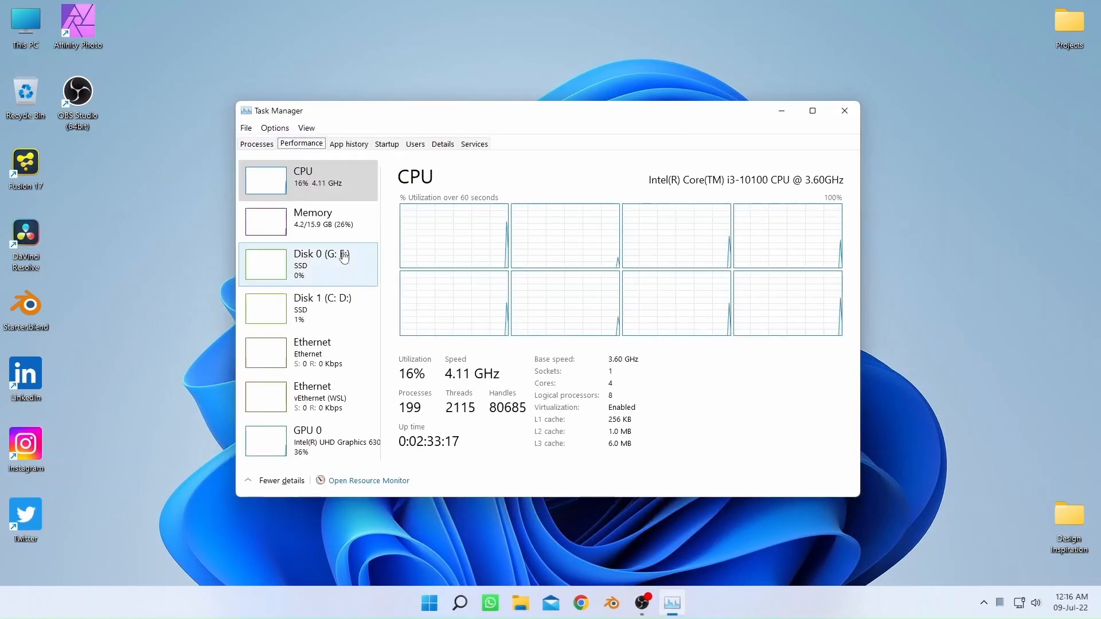
{"action": "left_click", "coordinate": [256, 146]}
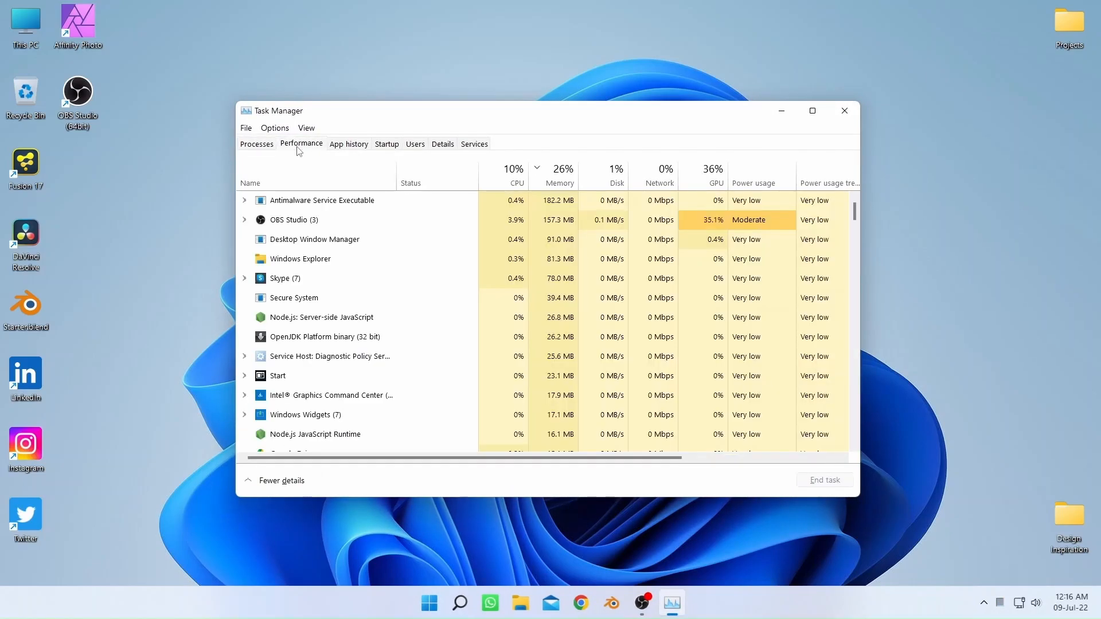
{"action": "left_click", "coordinate": [299, 146]}
{"action": "left_click", "coordinate": [259, 191]}
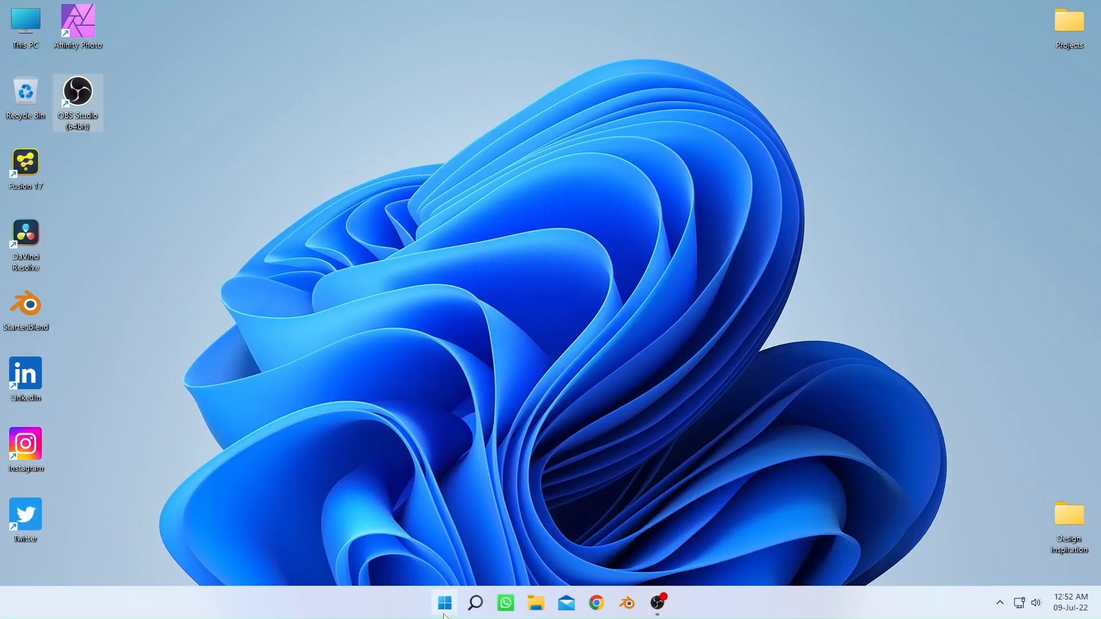
Find Windows Subsystem for Android among the installed apps in Settings and open its advanced options.
{"action": "left_click", "coordinate": [445, 603]}
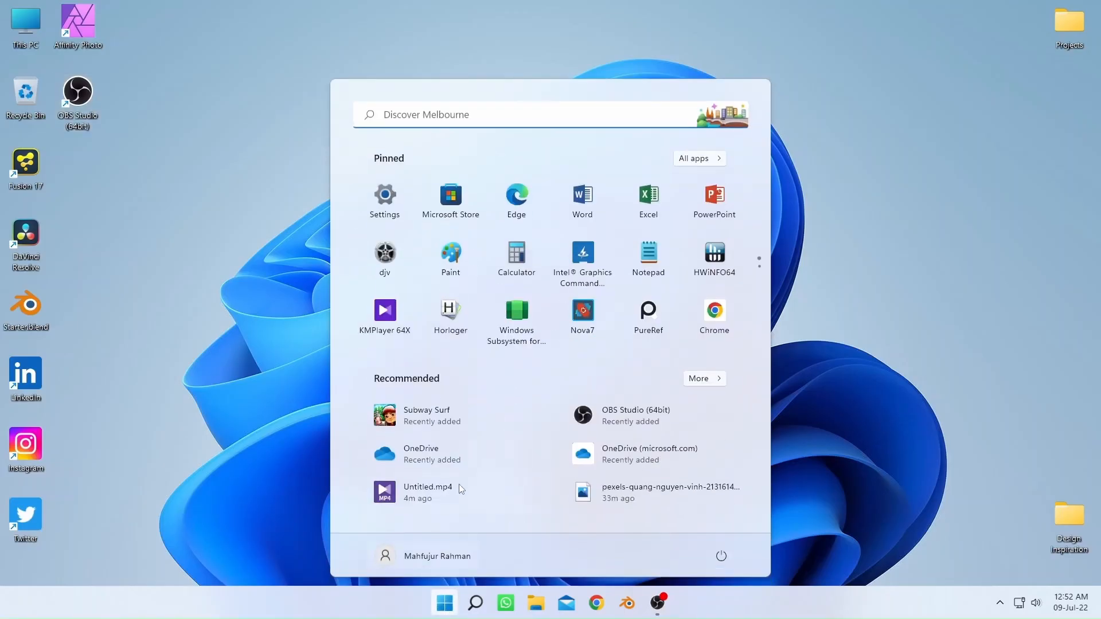
{"action": "left_click", "coordinate": [383, 193]}
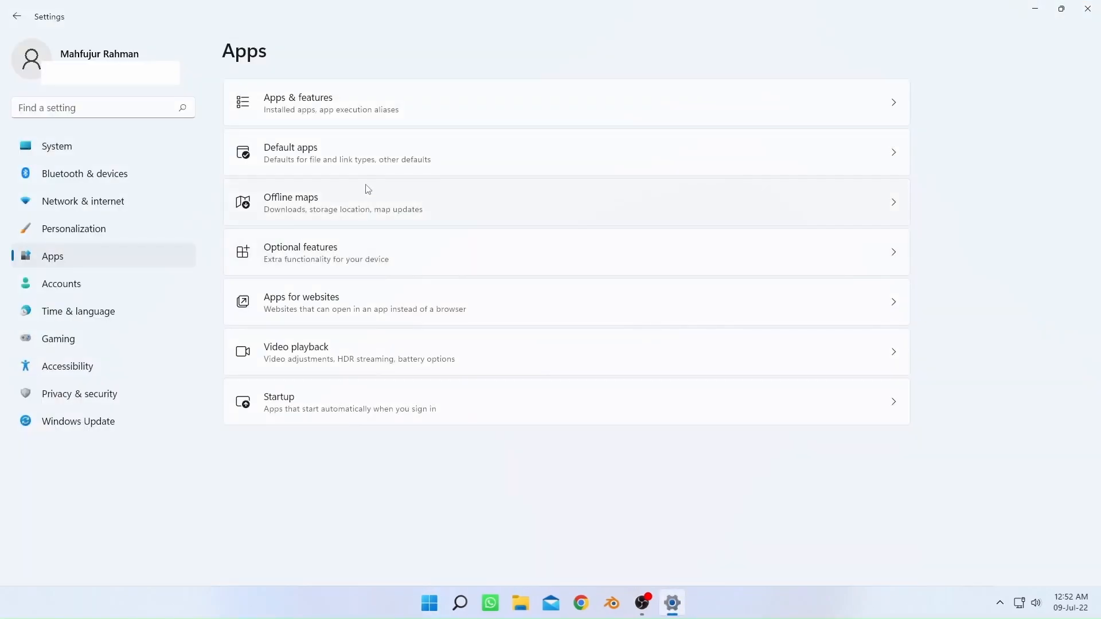
{"action": "left_click", "coordinate": [372, 114]}
{"action": "scroll", "coordinate": [430, 292], "scroll_direction": "down", "scroll_amount": 15}
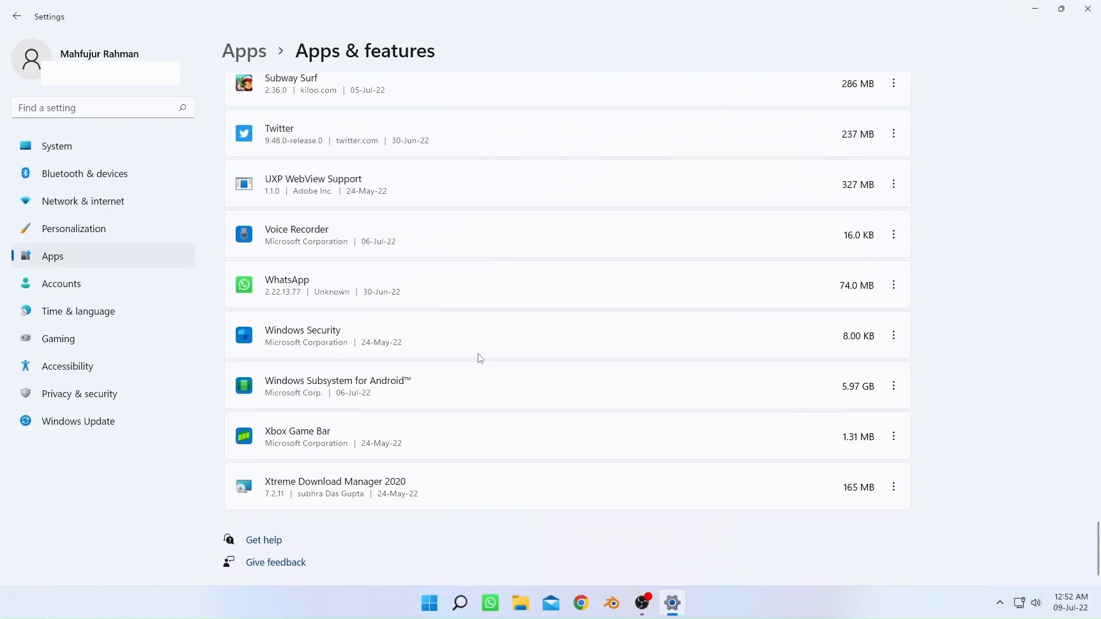
{"action": "left_click", "coordinate": [894, 387]}
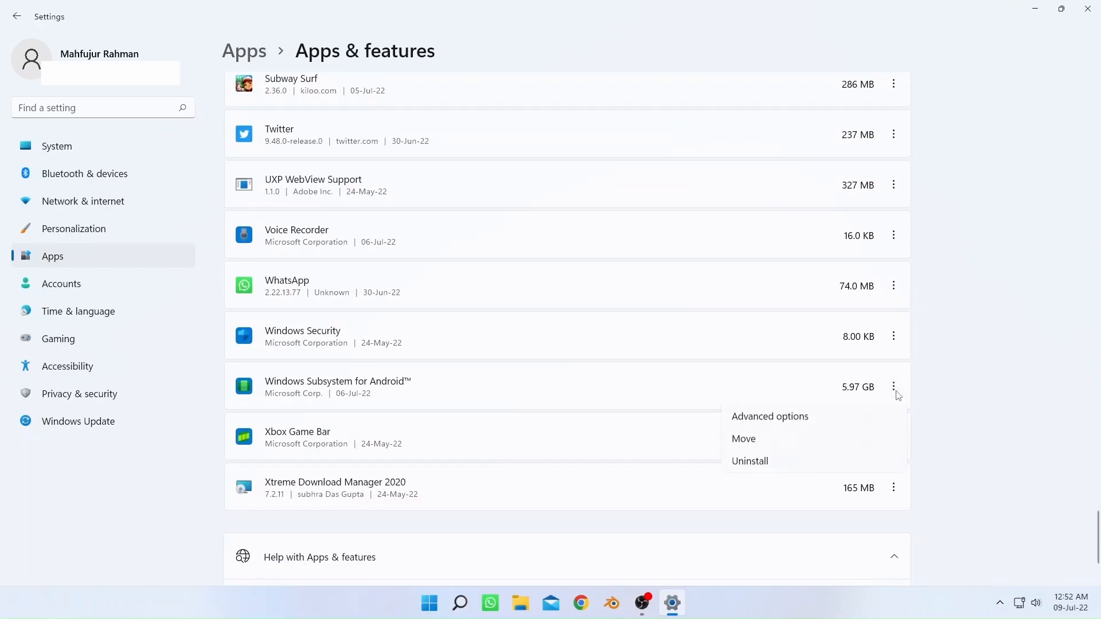
{"action": "left_click", "coordinate": [814, 419]}
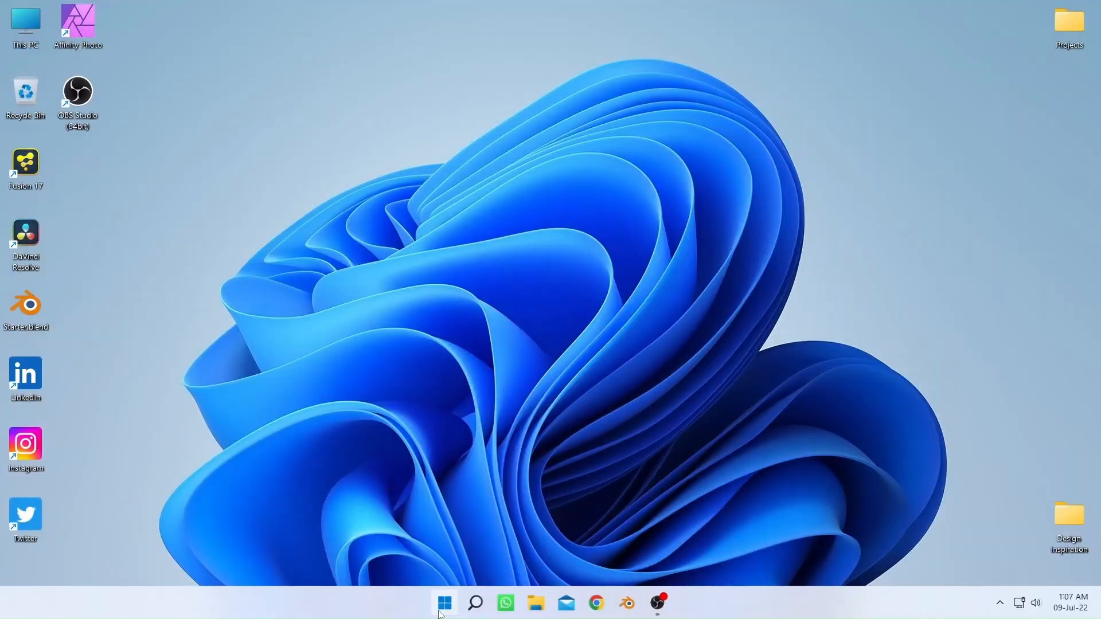
Set the Windows country or region to United States in the Language & region settings.
{"action": "left_click", "coordinate": [444, 602]}
{"action": "left_click", "coordinate": [383, 204]}
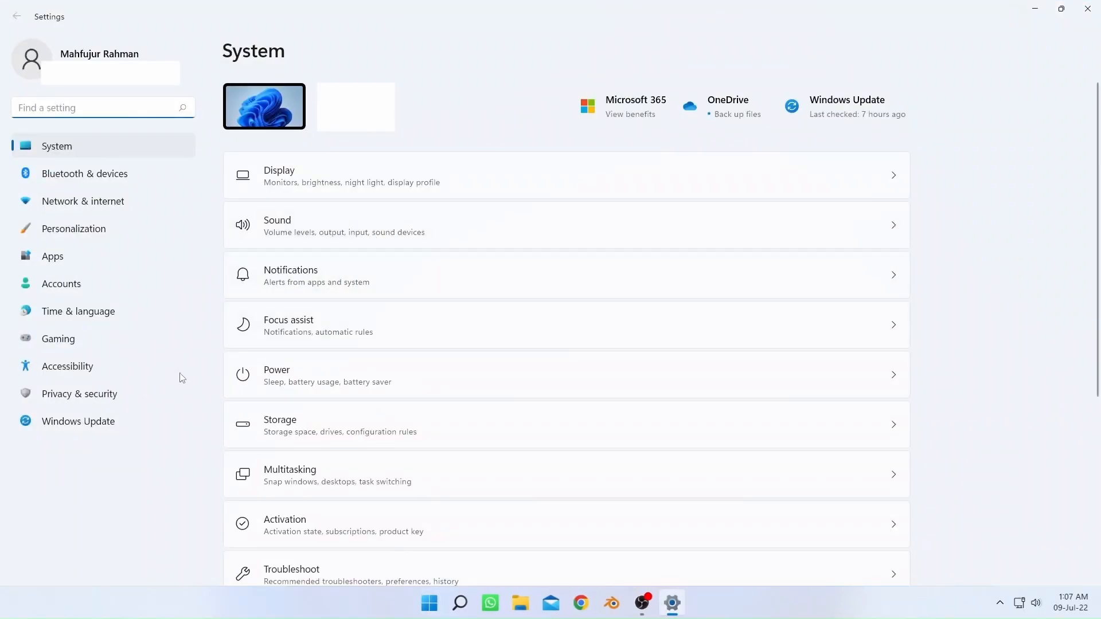
{"action": "left_click", "coordinate": [92, 313]}
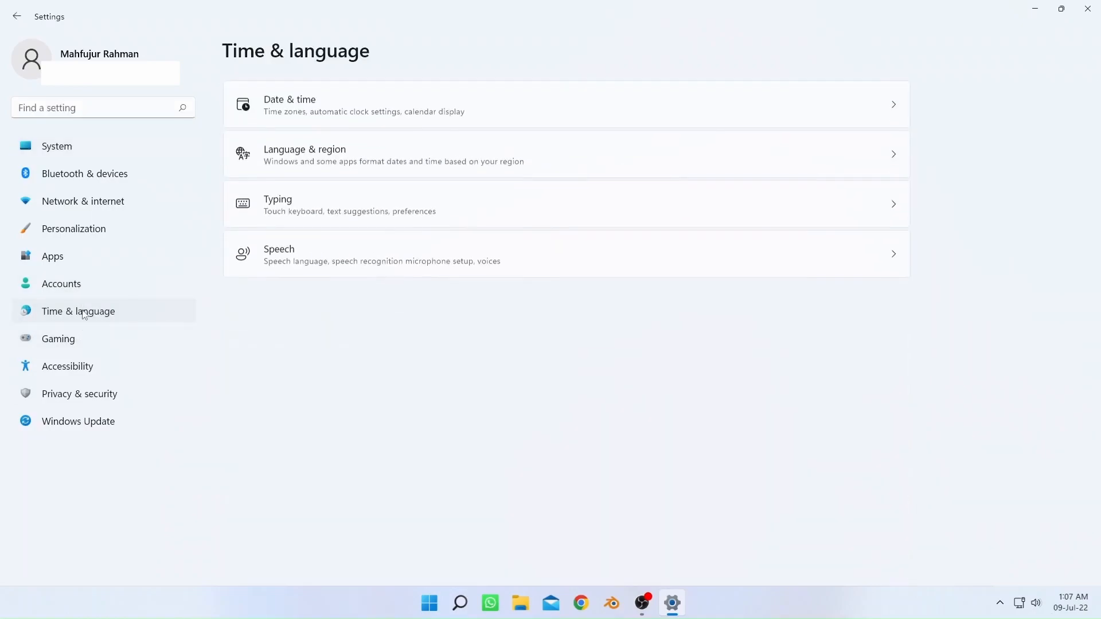
{"action": "left_click", "coordinate": [349, 167]}
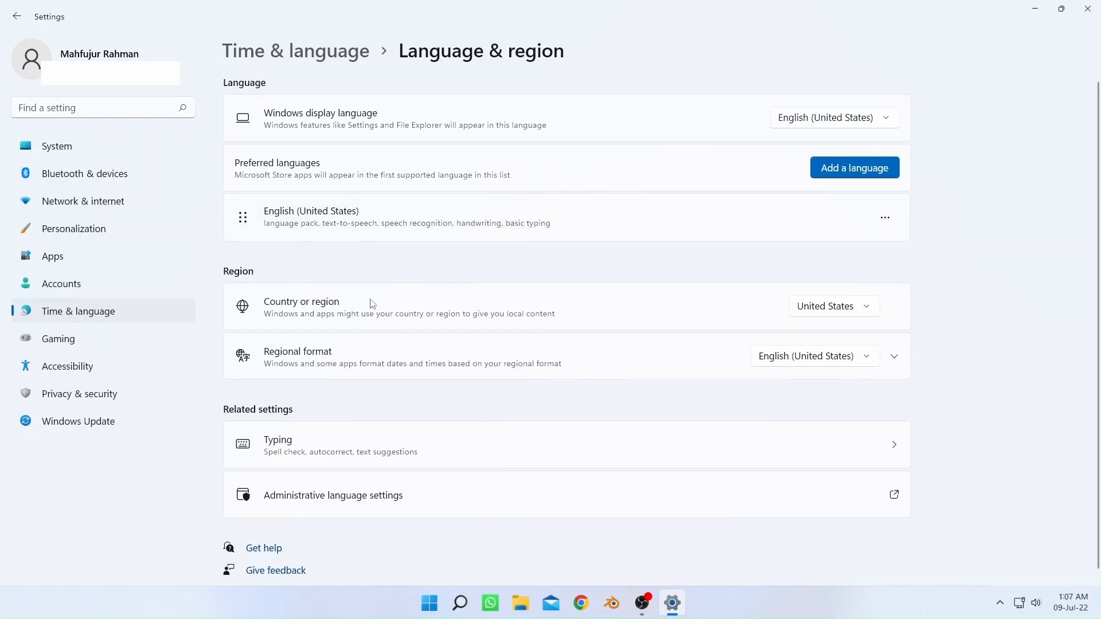
{"action": "left_click", "coordinate": [832, 313]}
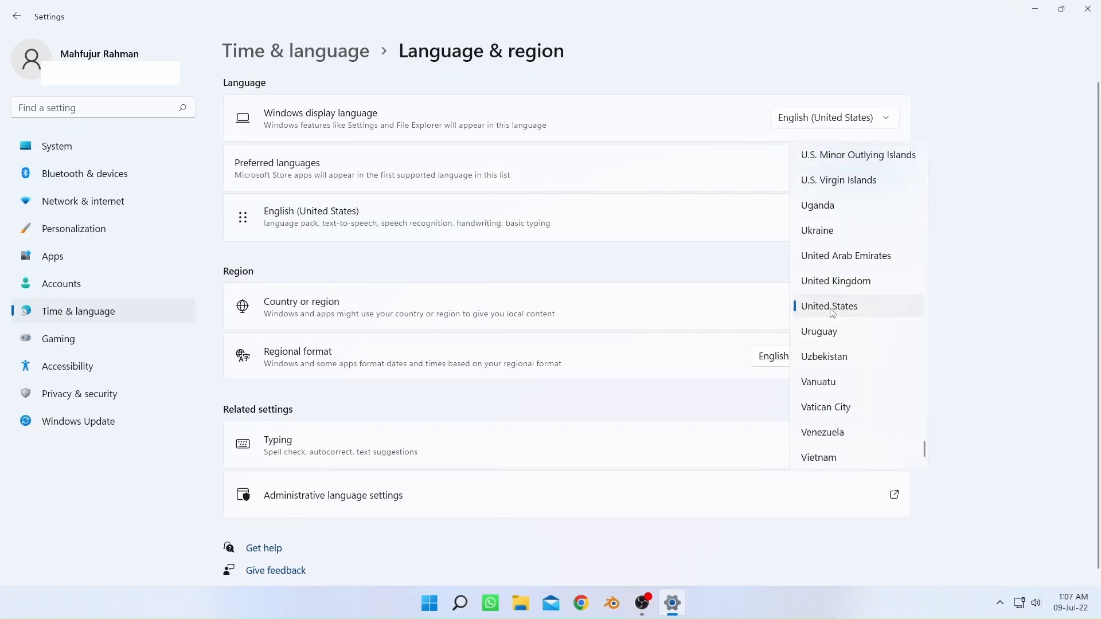
{"action": "left_click", "coordinate": [832, 312]}
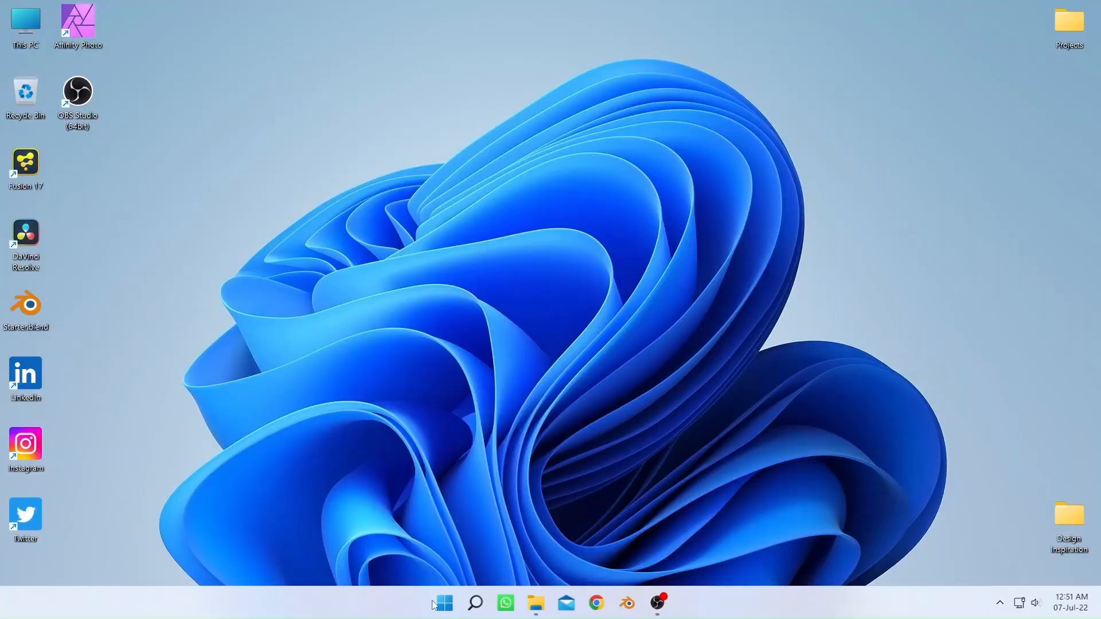
Open the Amazon Appstore product page in the Microsoft Store through the recent "amazon" search.
{"action": "left_click", "coordinate": [444, 603]}
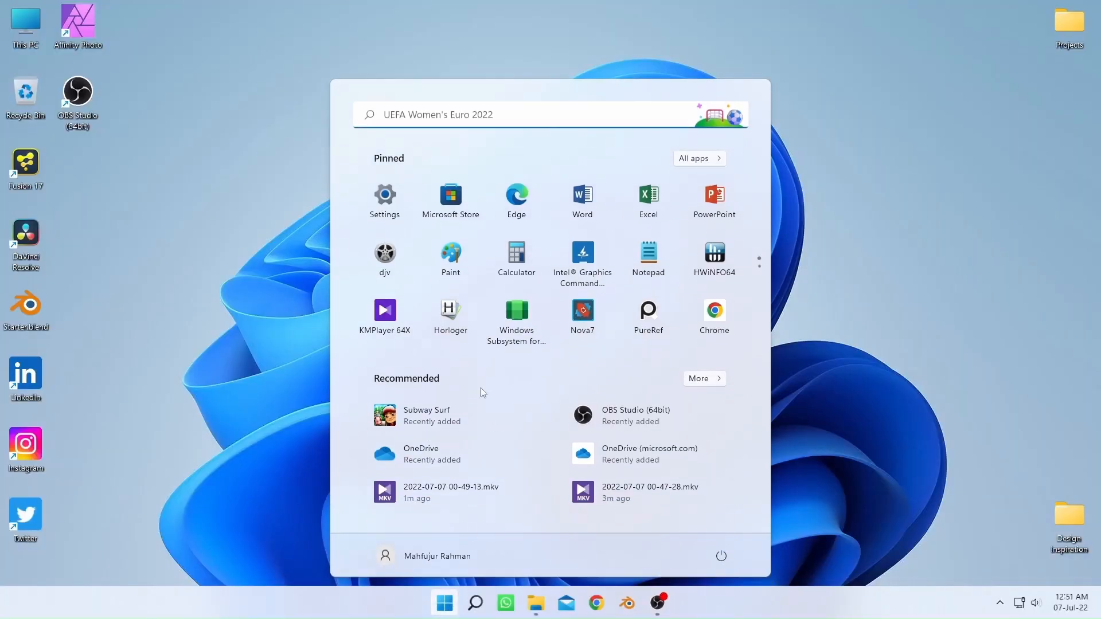
{"action": "left_click", "coordinate": [457, 205]}
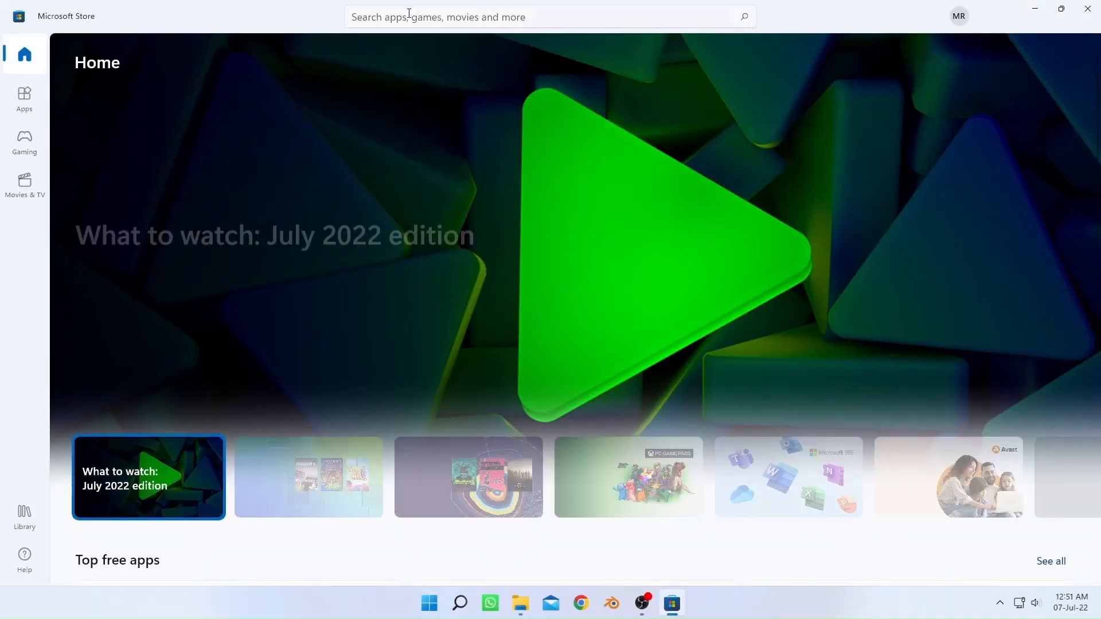
{"action": "left_click", "coordinate": [409, 13]}
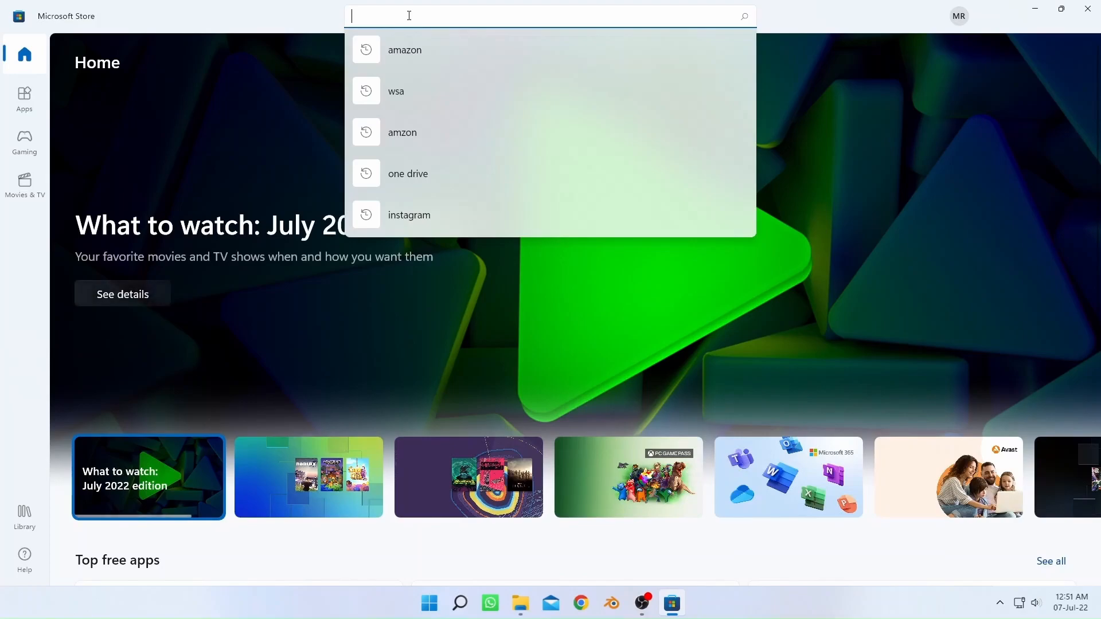
{"action": "left_click", "coordinate": [431, 66]}
{"action": "left_click", "coordinate": [176, 222]}
Expand the Amazon Appstore's system requirements and review the required OS, memory, processor and storage type.
{"action": "scroll", "coordinate": [589, 342], "scroll_direction": "down", "scroll_amount": 5}
{"action": "scroll", "coordinate": [588, 338], "scroll_direction": "down", "scroll_amount": 8}
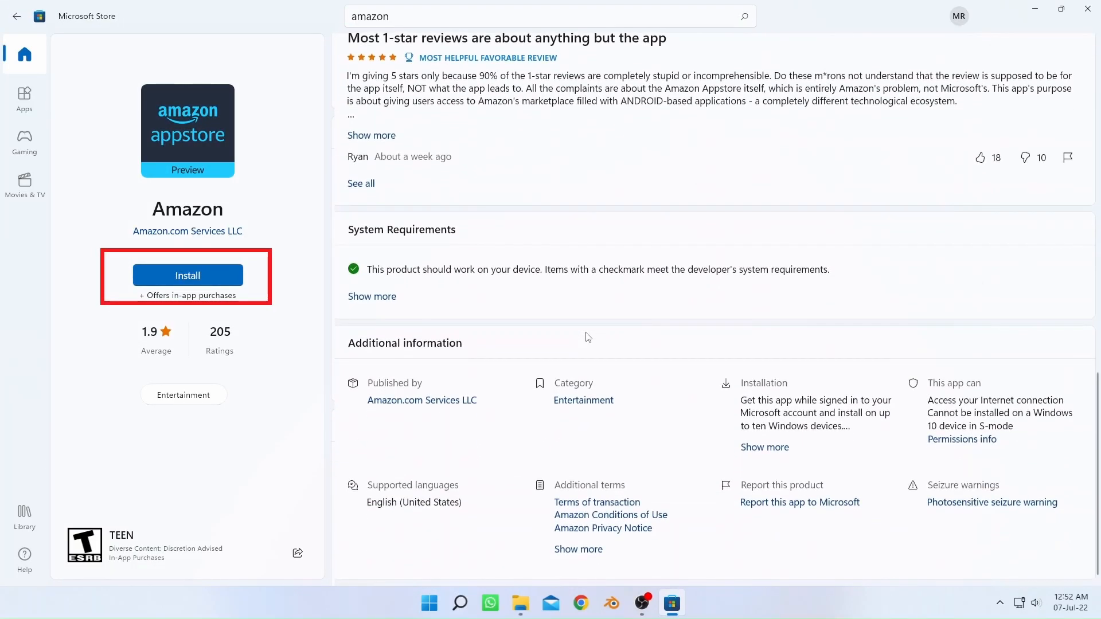
{"action": "left_click", "coordinate": [381, 296]}
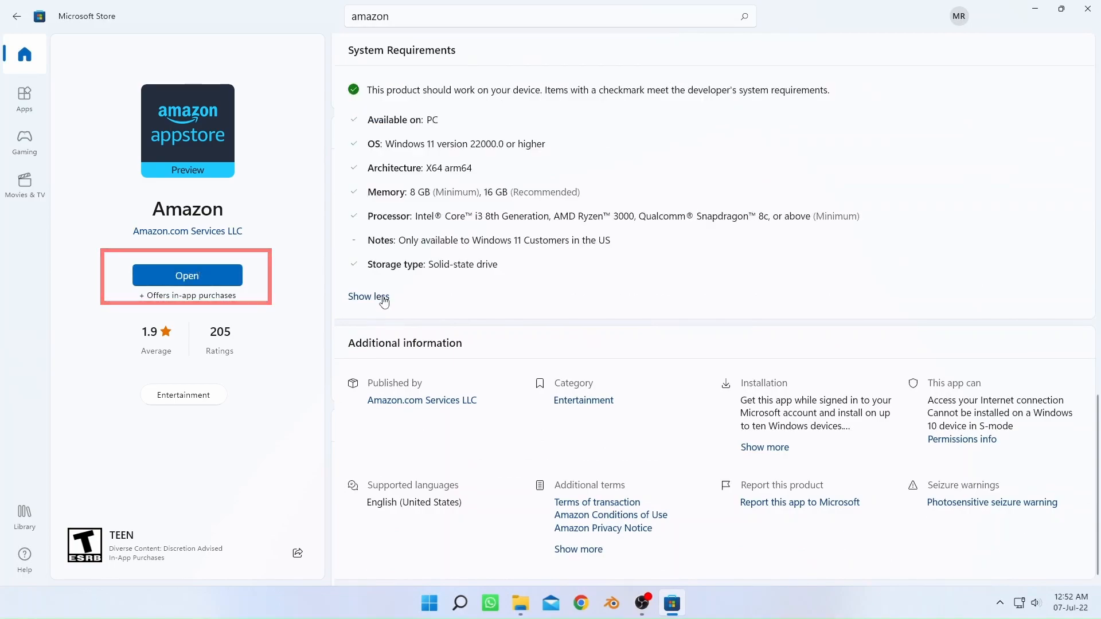
{"action": "scroll", "coordinate": [562, 299], "scroll_direction": "up", "scroll_amount": 1}
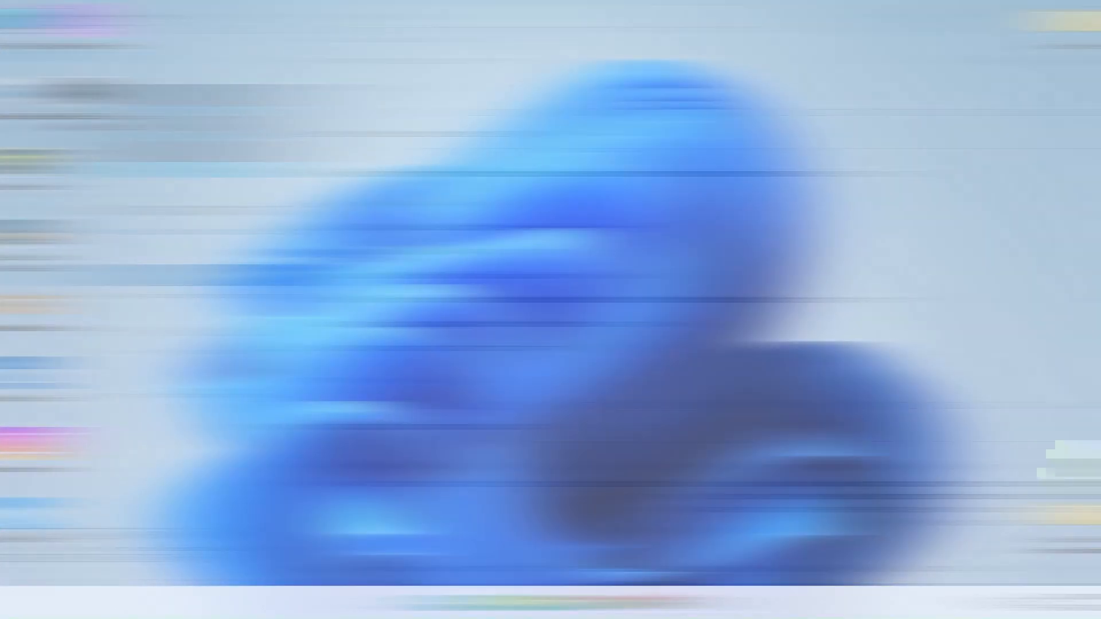
Find and open Windows Subsystem for Android Settings and go to the developer settings to check Developer mode.
{"action": "left_click", "coordinate": [475, 603]}
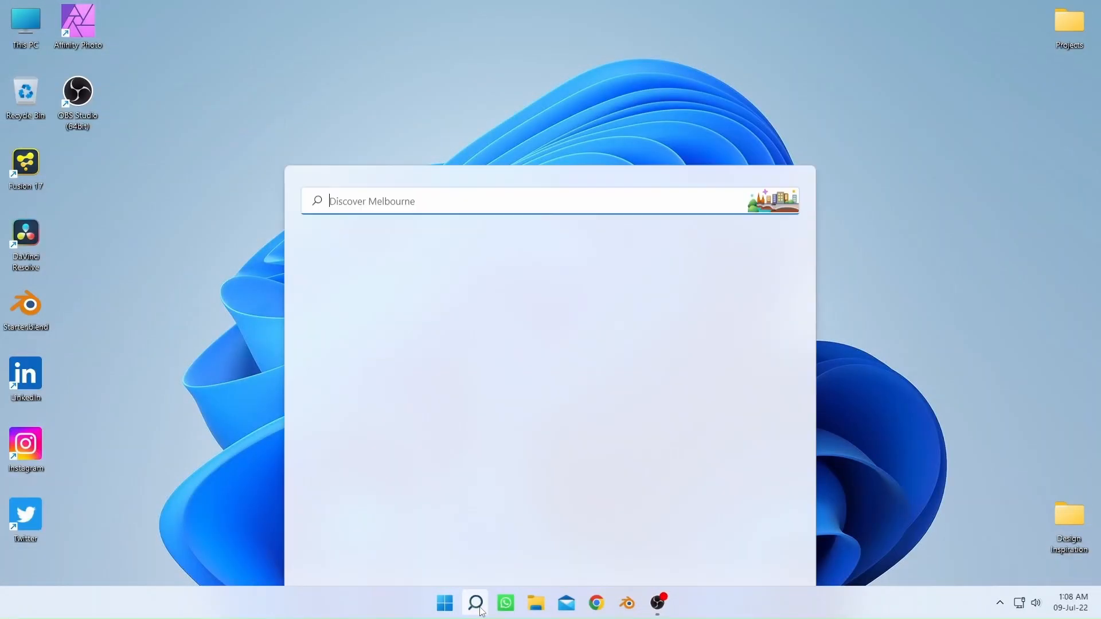
{"action": "type", "text": "windo"}
{"action": "type", "text": "ws sub"}
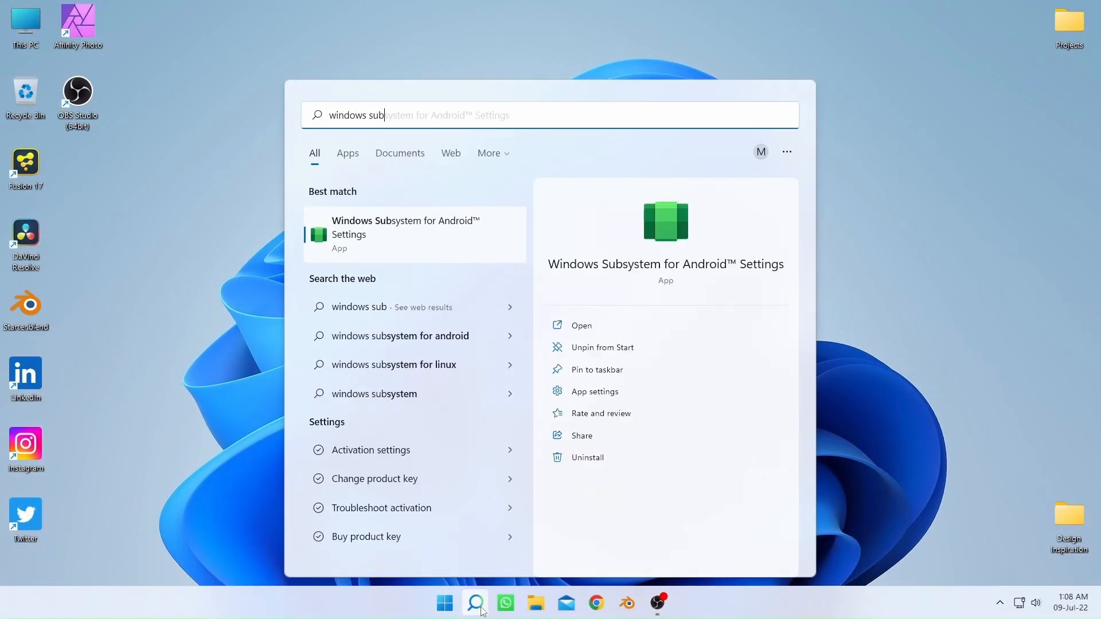
{"action": "left_click", "coordinate": [683, 265]}
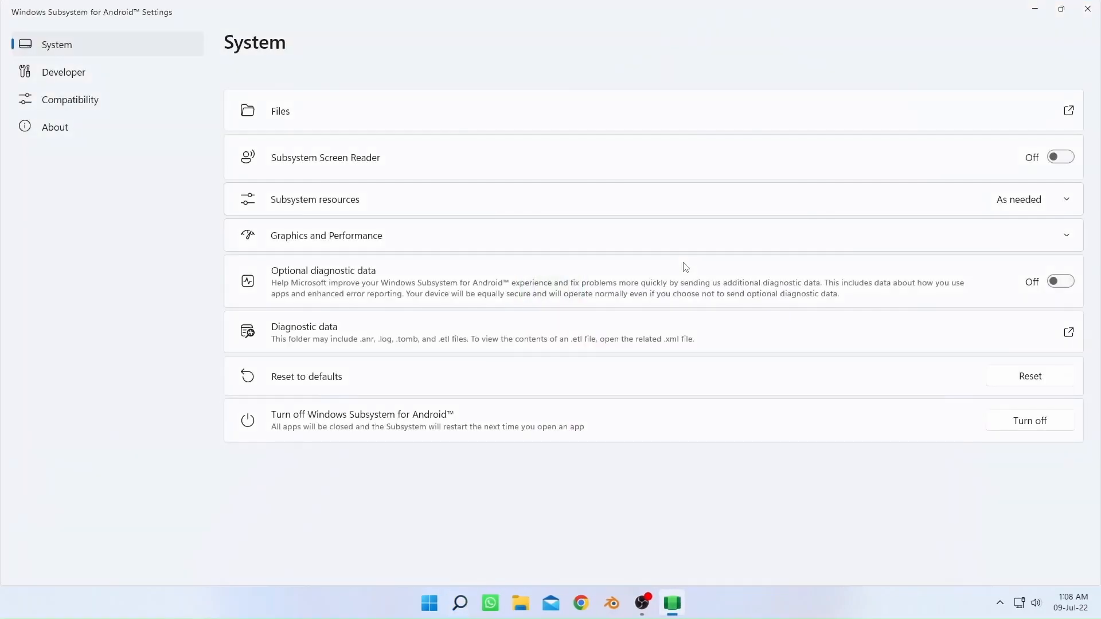
{"action": "left_click", "coordinate": [58, 72]}
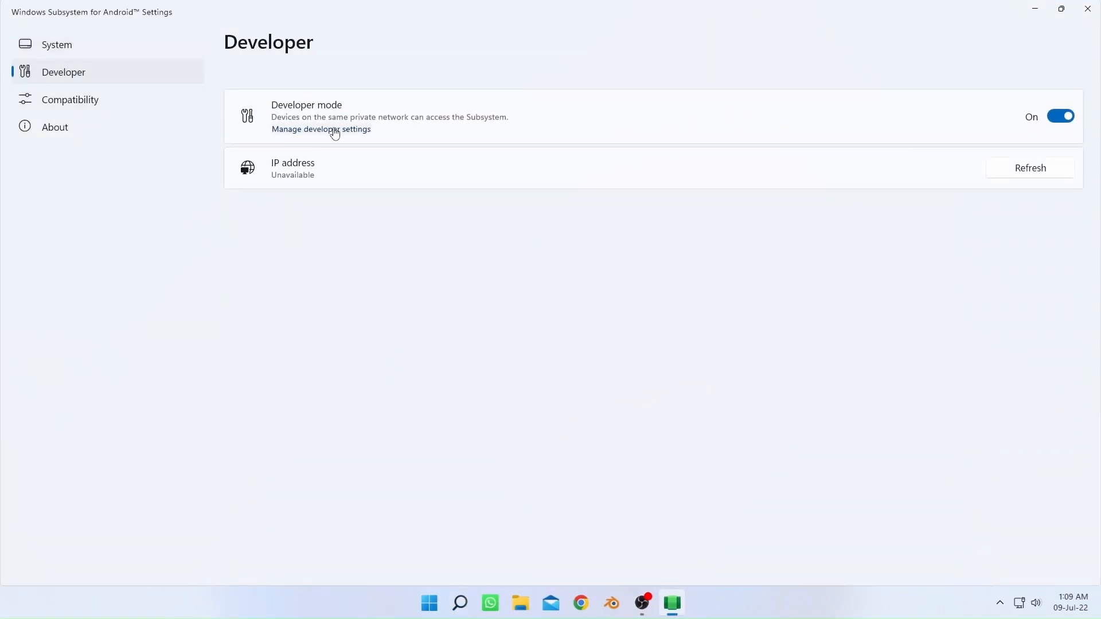
{"action": "left_click", "coordinate": [336, 132]}
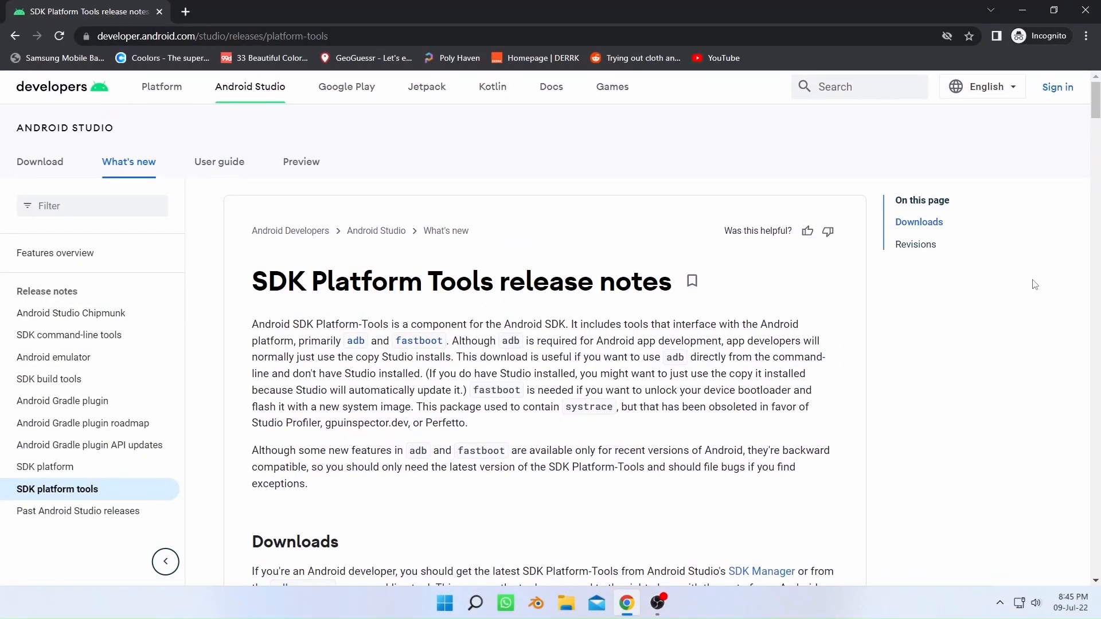
Search Google for "sdk platform tools for windows" and open the SDK Platform Tools release notes at the Downloads section.
{"action": "scroll", "coordinate": [1012, 279], "scroll_direction": "down", "scroll_amount": 6}
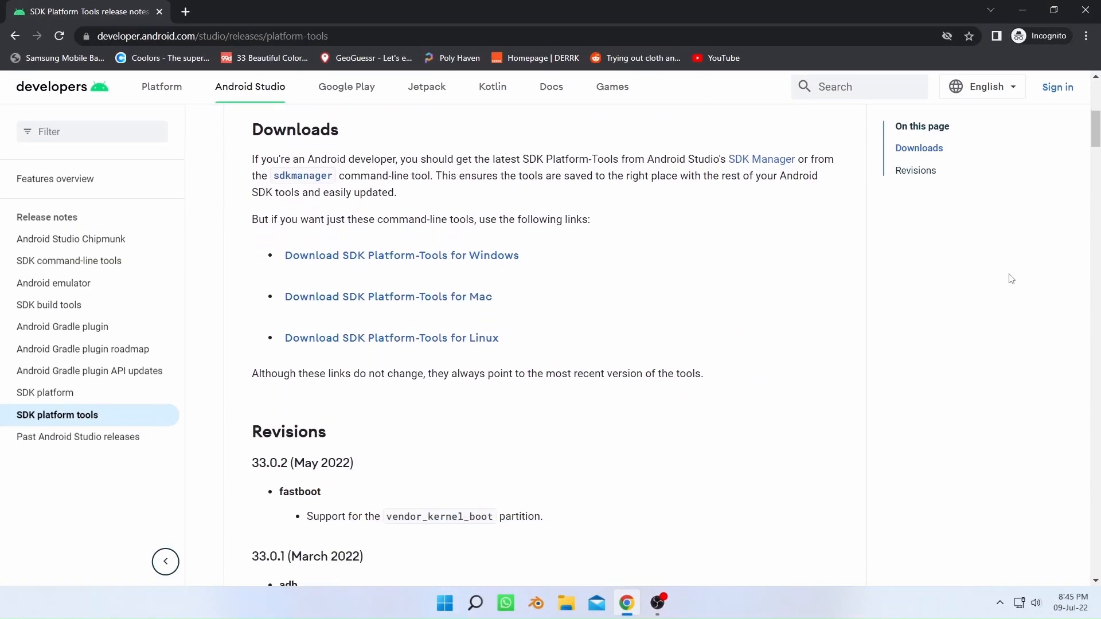
{"action": "scroll", "coordinate": [895, 325], "scroll_direction": "up", "scroll_amount": 6}
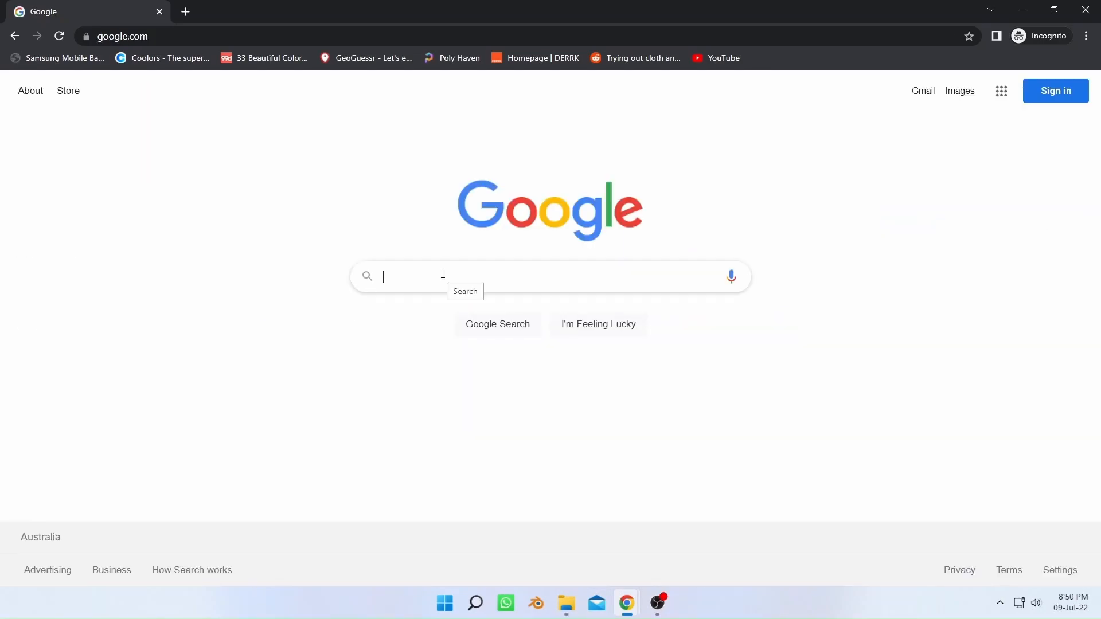
{"action": "type", "text": "sdk"}
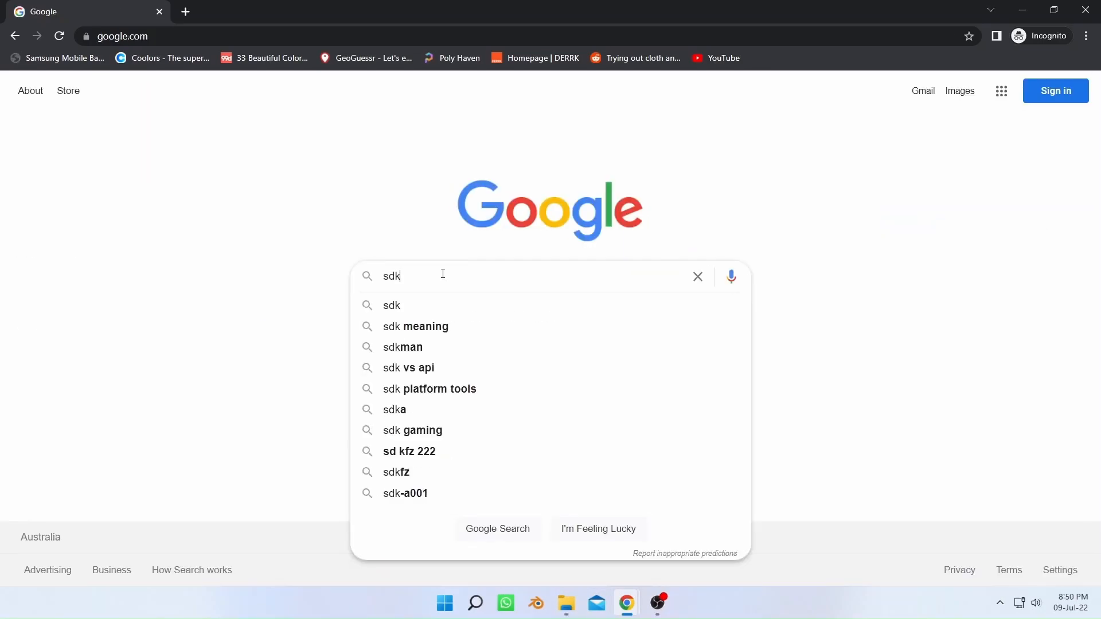
{"action": "type", "text": " platfo"}
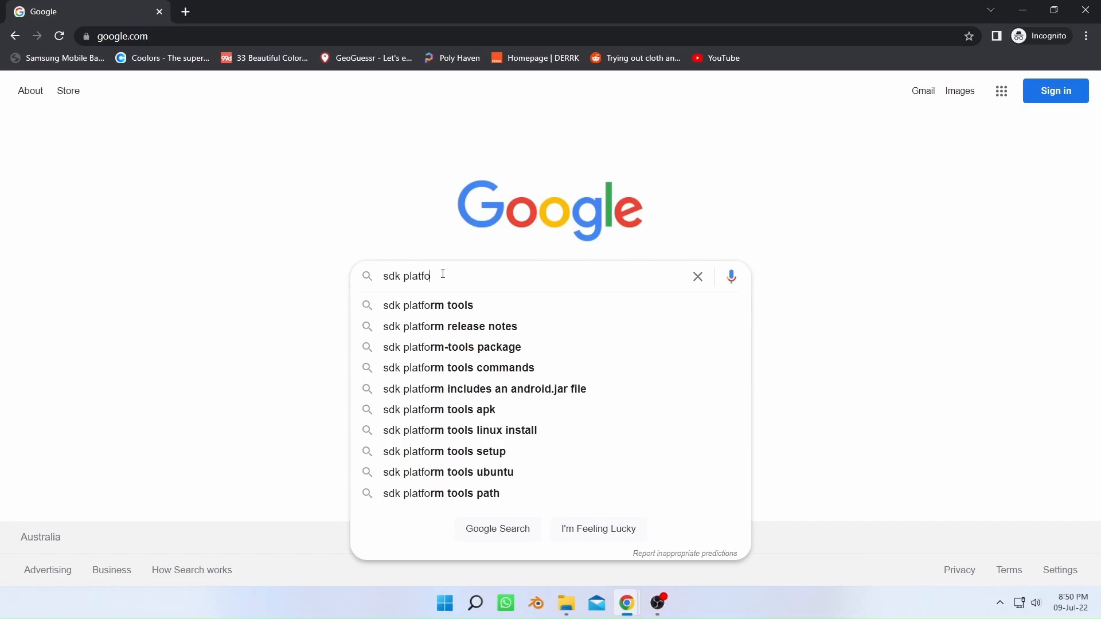
{"action": "type", "text": "rm tools for windows"}
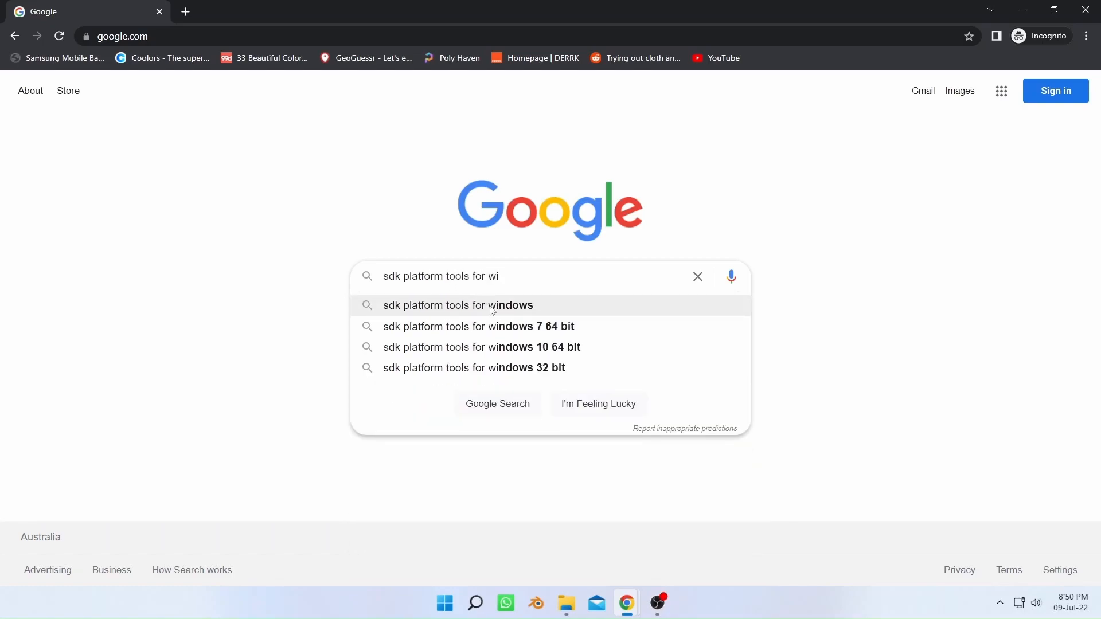
{"action": "left_click", "coordinate": [493, 306]}
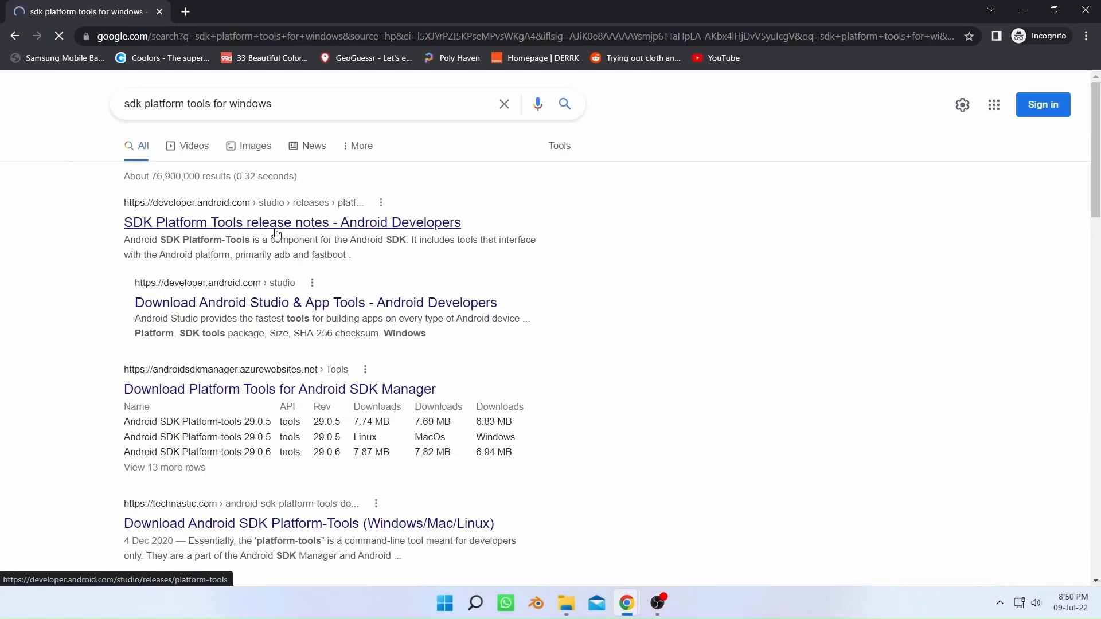
{"action": "left_click", "coordinate": [436, 223]}
{"action": "scroll", "coordinate": [516, 284], "scroll_direction": "down", "scroll_amount": 5}
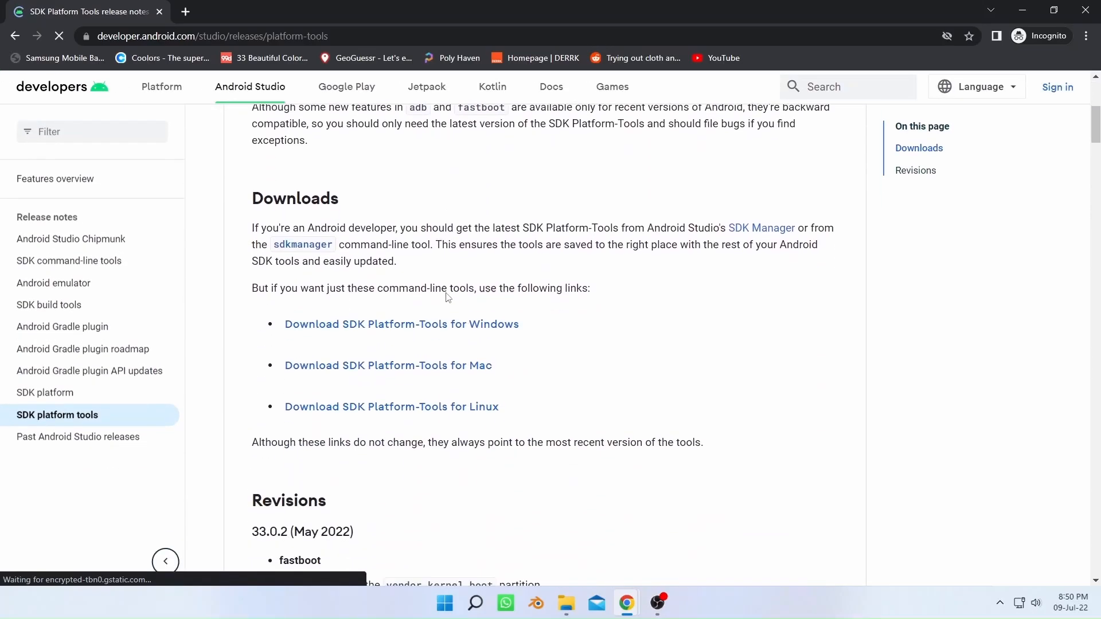
Download SDK Platform-Tools for Windows, agreeing to the license terms and conditions.
{"action": "left_click", "coordinate": [446, 325]}
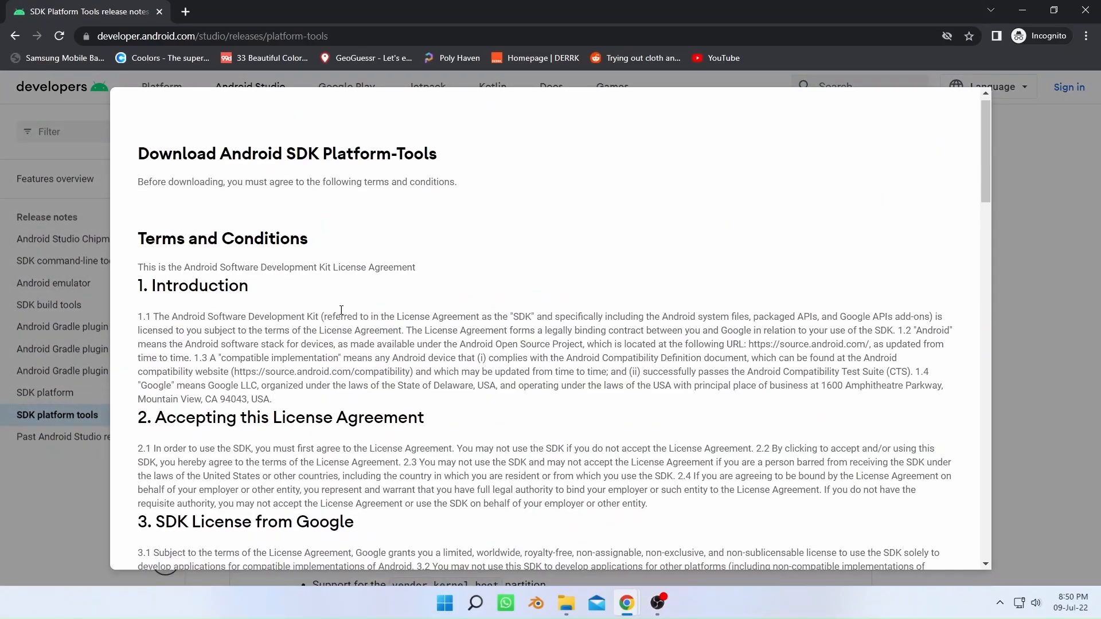
{"action": "scroll", "coordinate": [340, 354], "scroll_direction": "down", "scroll_amount": 20}
{"action": "scroll", "coordinate": [340, 354], "scroll_direction": "down", "scroll_amount": 5}
{"action": "left_click", "coordinate": [144, 450]}
{"action": "left_click", "coordinate": [213, 487]}
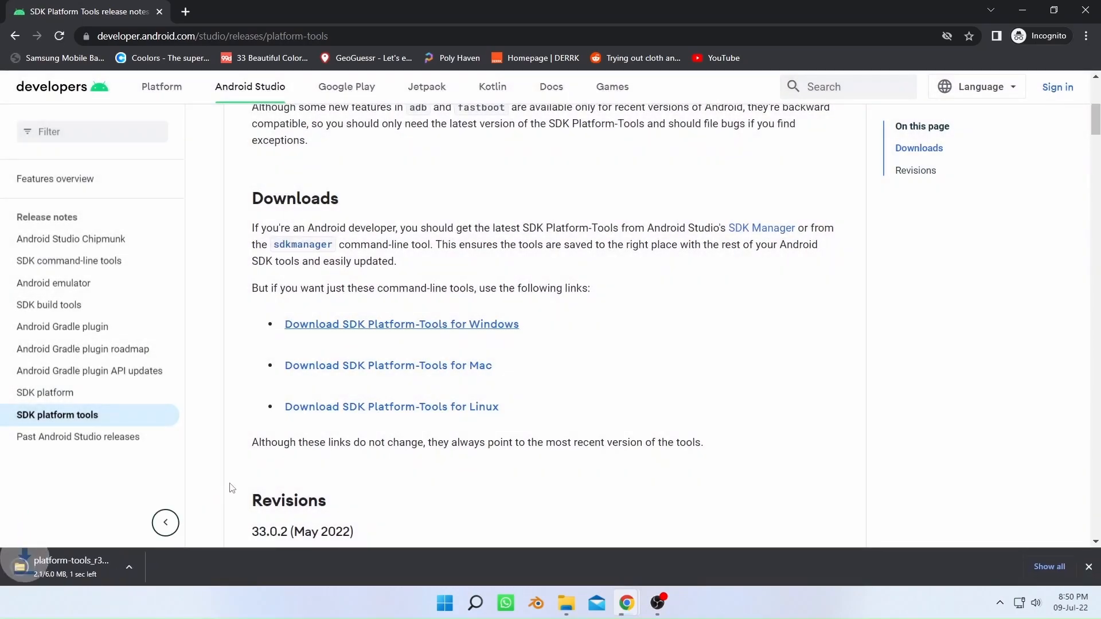
Copy the downloaded platform-tools_r33.0.2-windows (1).zip from the Downloads folder to the desktop.
{"action": "left_click", "coordinate": [144, 567]}
{"action": "left_click", "coordinate": [172, 515]}
{"action": "right_click", "coordinate": [642, 283]}
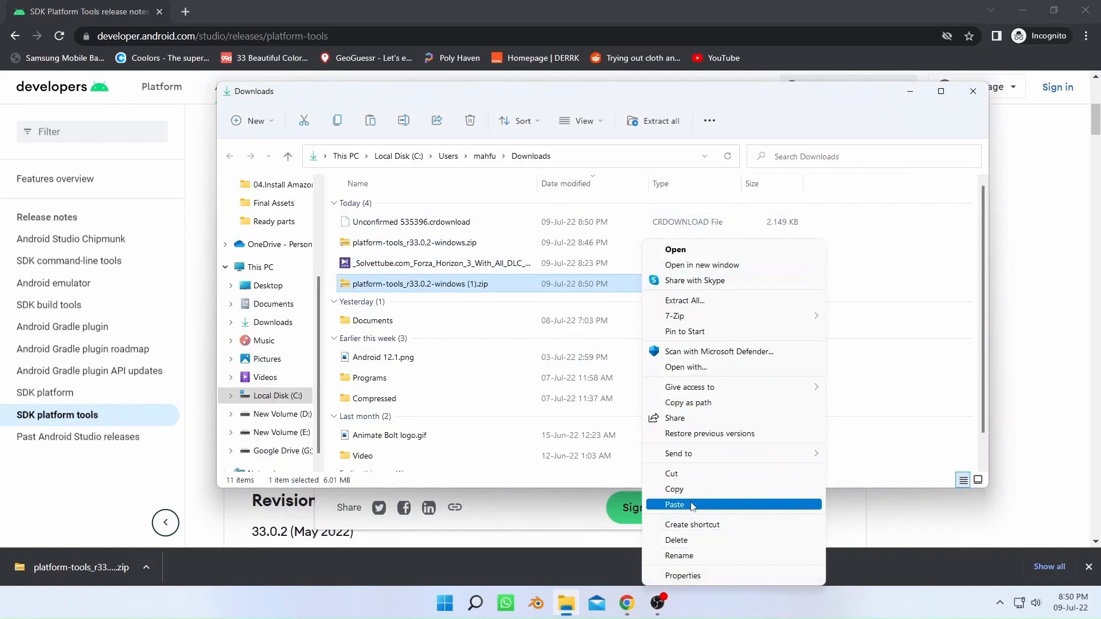
{"action": "left_click", "coordinate": [675, 490]}
{"action": "left_click", "coordinate": [909, 91]}
{"action": "left_click", "coordinate": [1023, 11]}
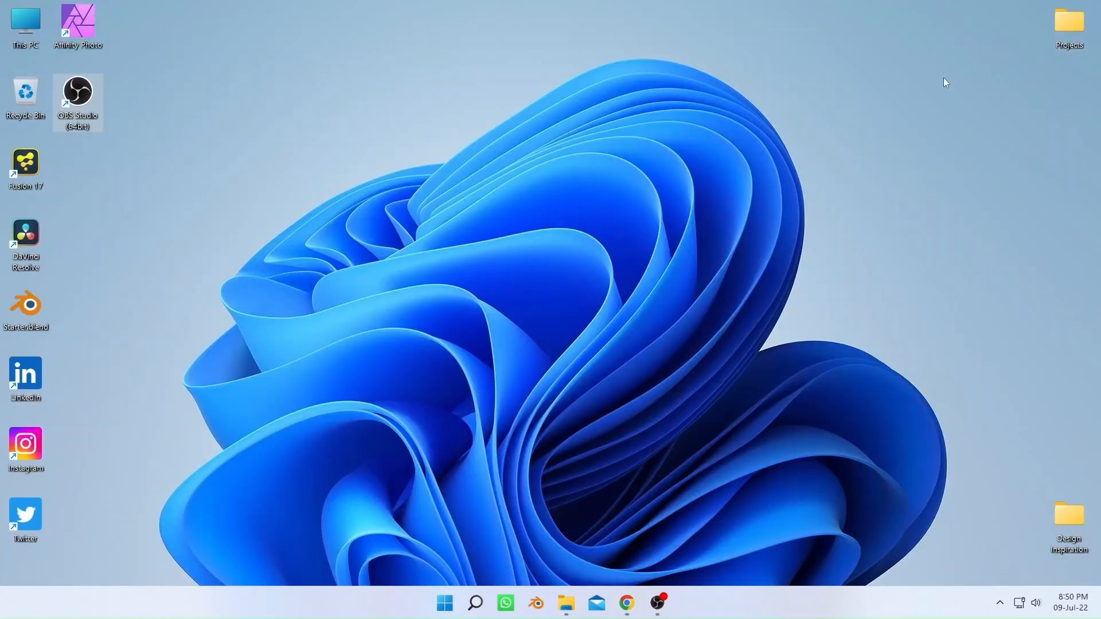
{"action": "right_click", "coordinate": [203, 153]}
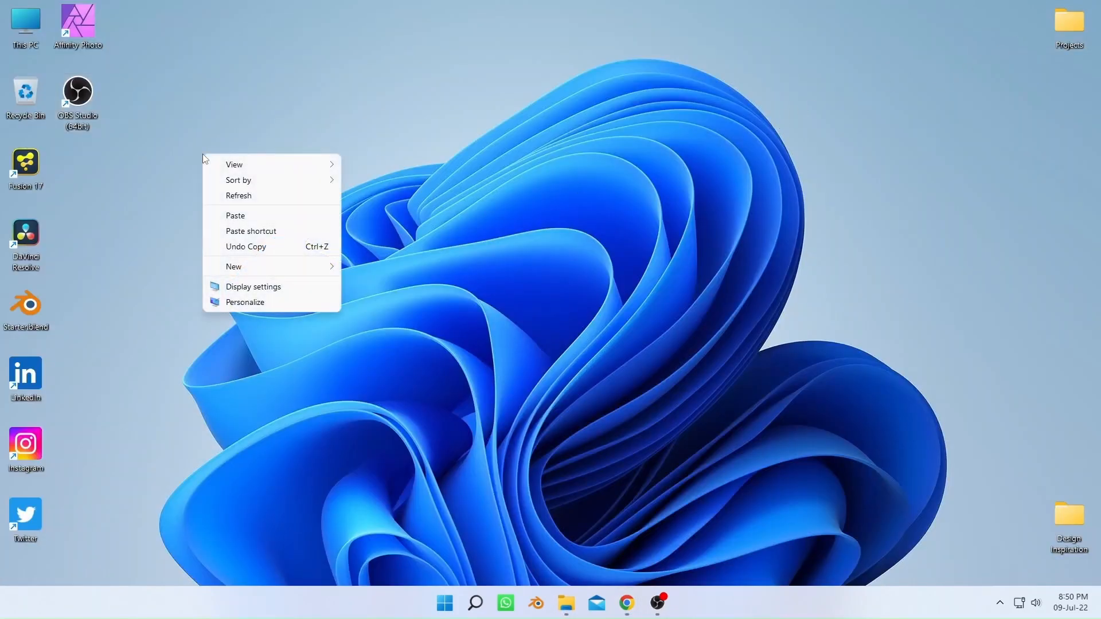
{"action": "left_click", "coordinate": [250, 216]}
Extract the platform-tools zip directly onto the desktop with 7-Zip.
{"action": "right_click", "coordinate": [239, 168]}
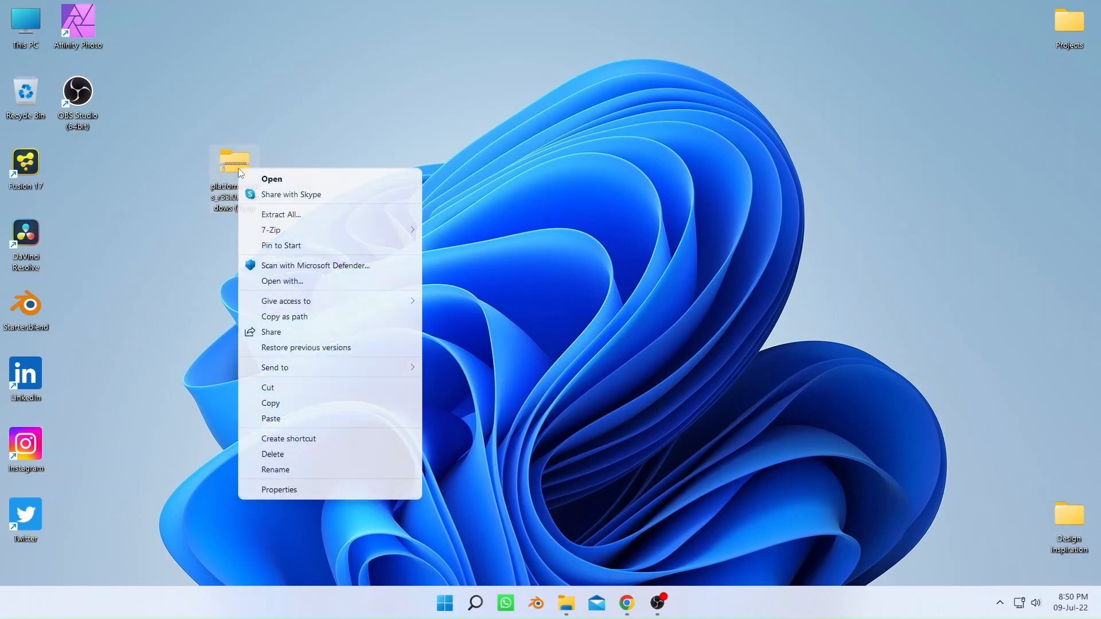
{"action": "mouse_move", "coordinate": [290, 232]}
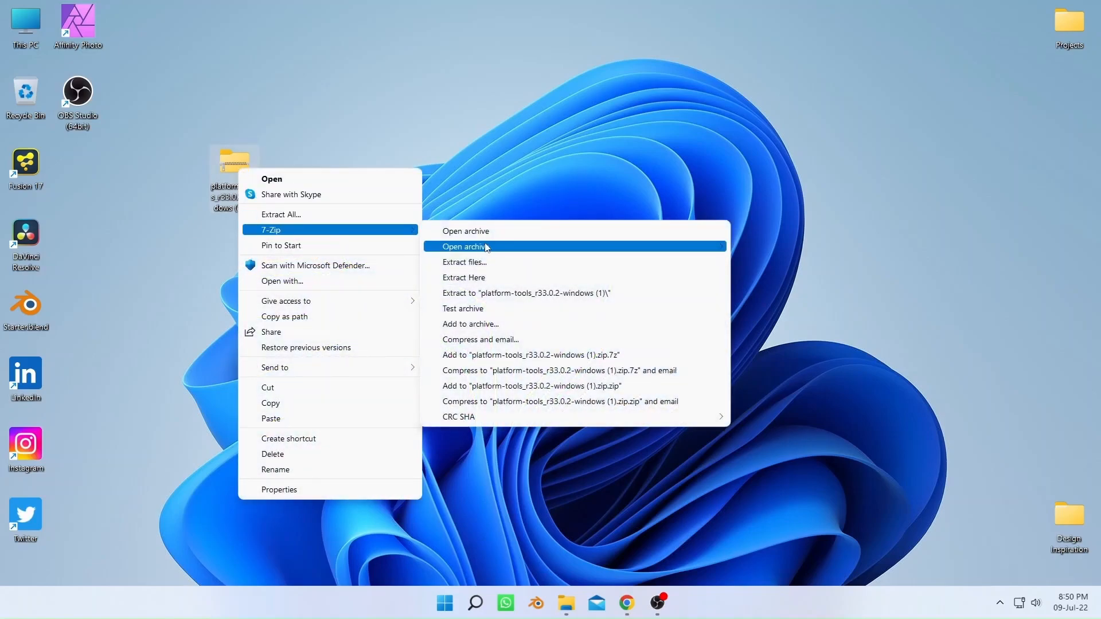
{"action": "left_click", "coordinate": [495, 278]}
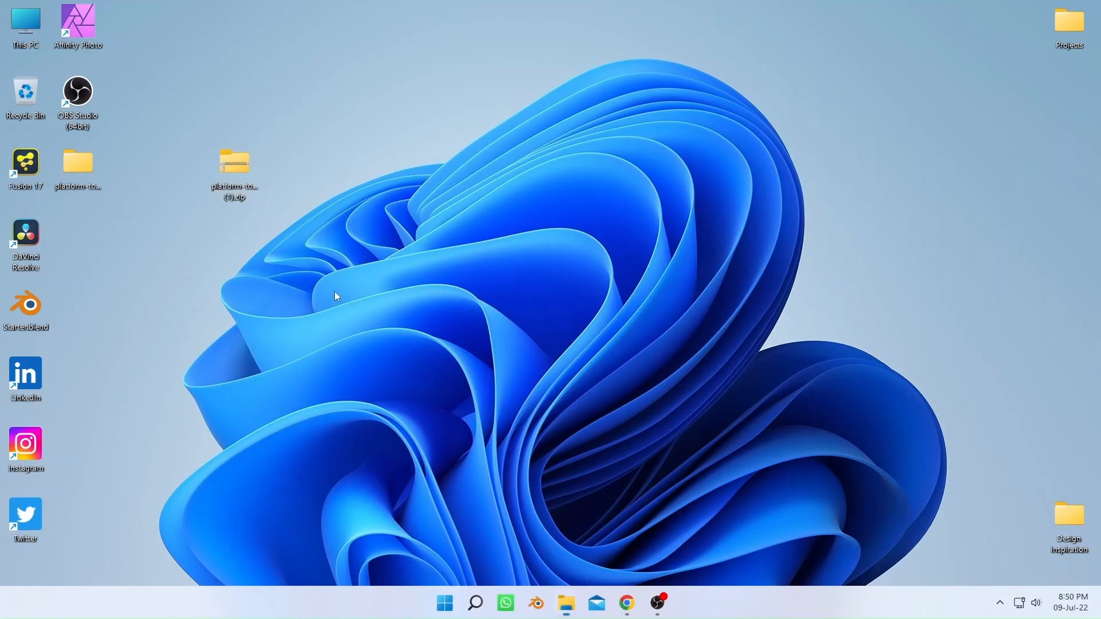
Permanently delete the platform-tools zip from the desktop and open the extracted folder.
{"action": "key", "text": "shift+Delete"}
{"action": "left_click", "coordinate": [590, 357]}
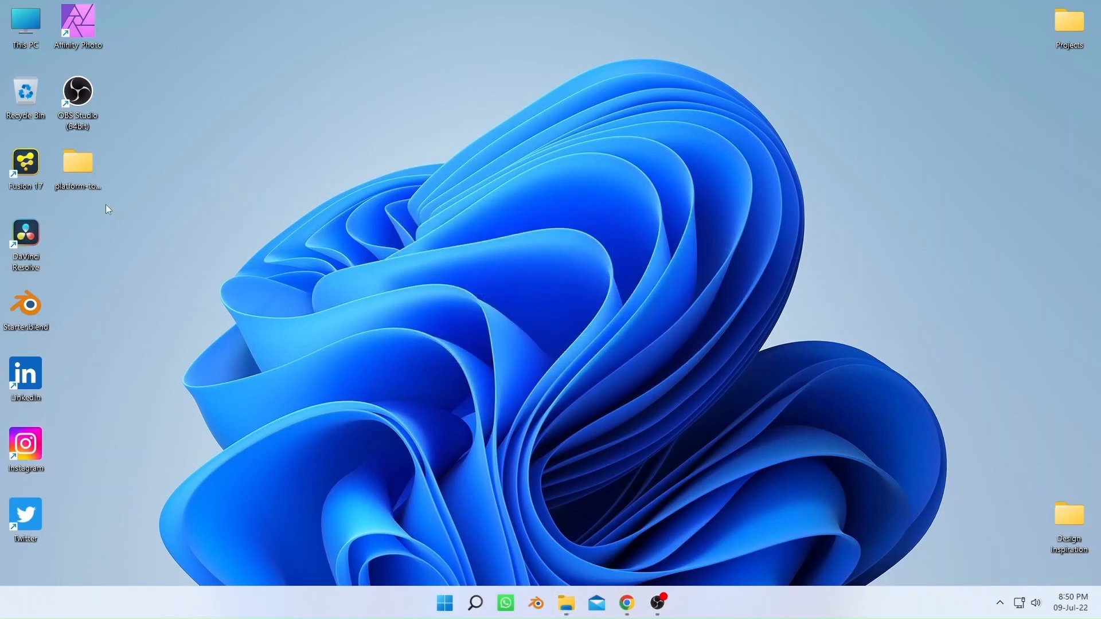
{"action": "double_click", "coordinate": [80, 170]}
{"action": "left_click", "coordinate": [1070, 180]}
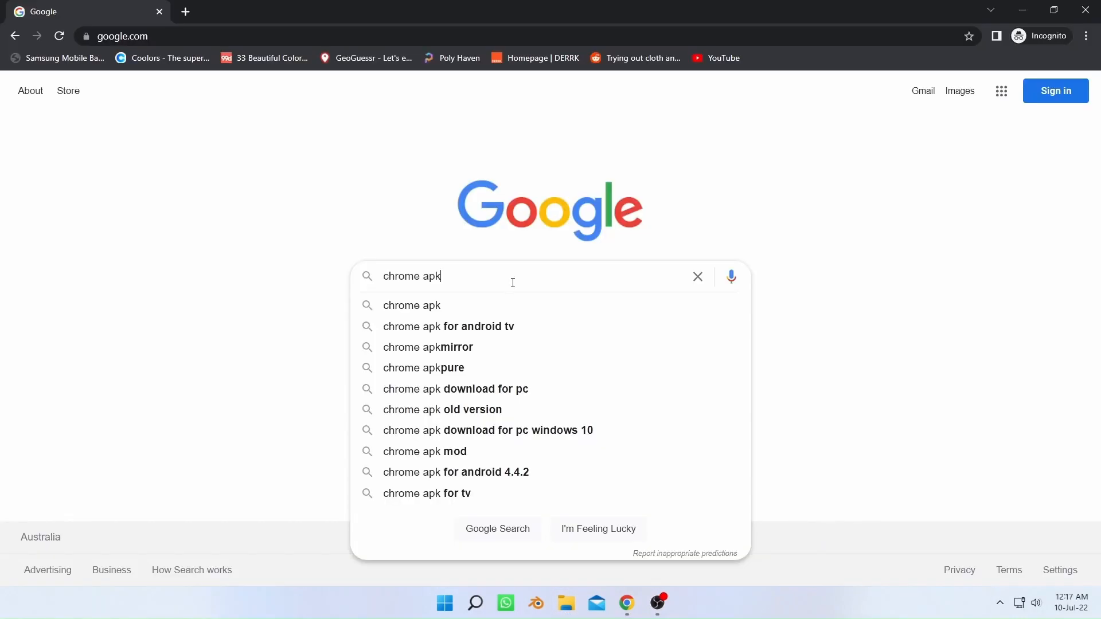
Search Google for "chrome apk" and open the APKMirror result for Google Chrome: Fast & Secure.
{"action": "left_click", "coordinate": [443, 315]}
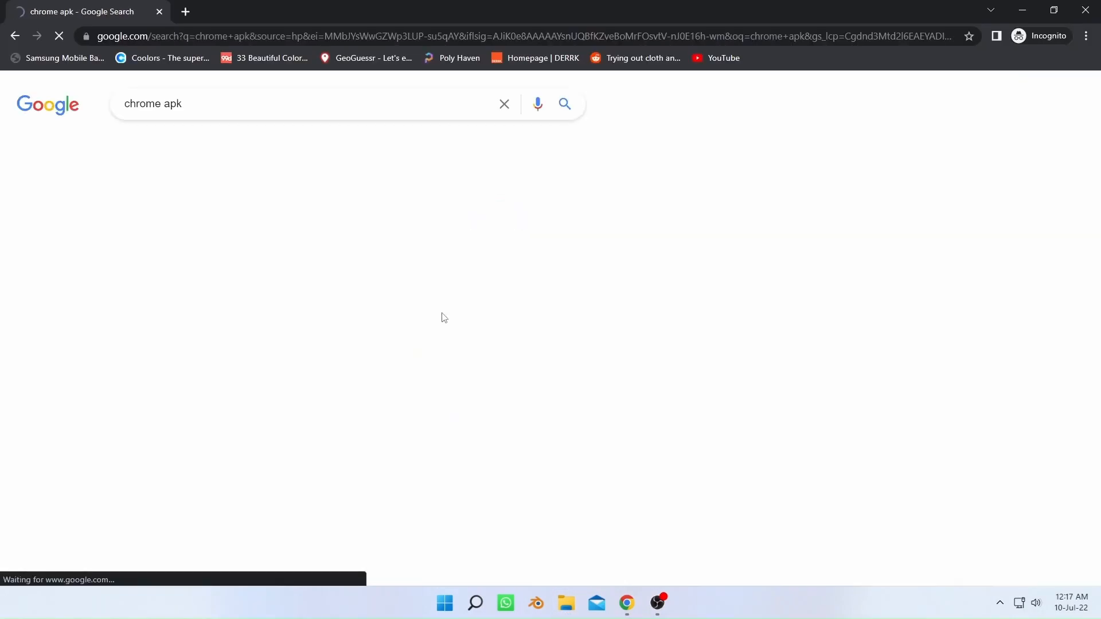
{"action": "scroll", "coordinate": [295, 251], "scroll_direction": "down", "scroll_amount": 1}
{"action": "scroll", "coordinate": [295, 251], "scroll_direction": "down", "scroll_amount": 7}
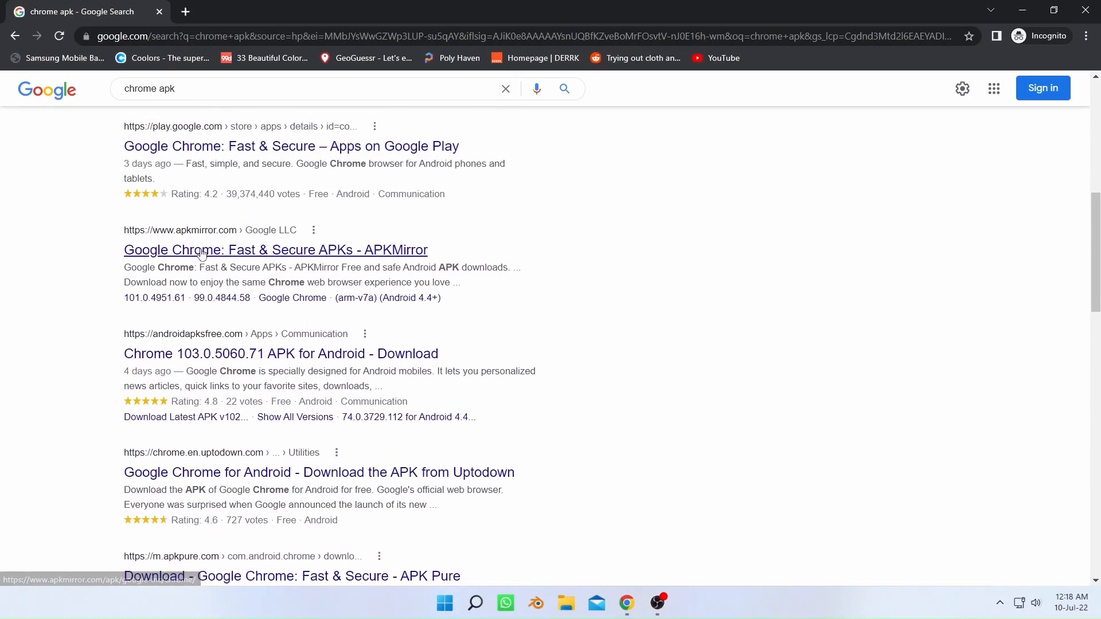
{"action": "scroll", "coordinate": [339, 278], "scroll_direction": "down", "scroll_amount": 5}
{"action": "scroll", "coordinate": [261, 299], "scroll_direction": "down", "scroll_amount": 4}
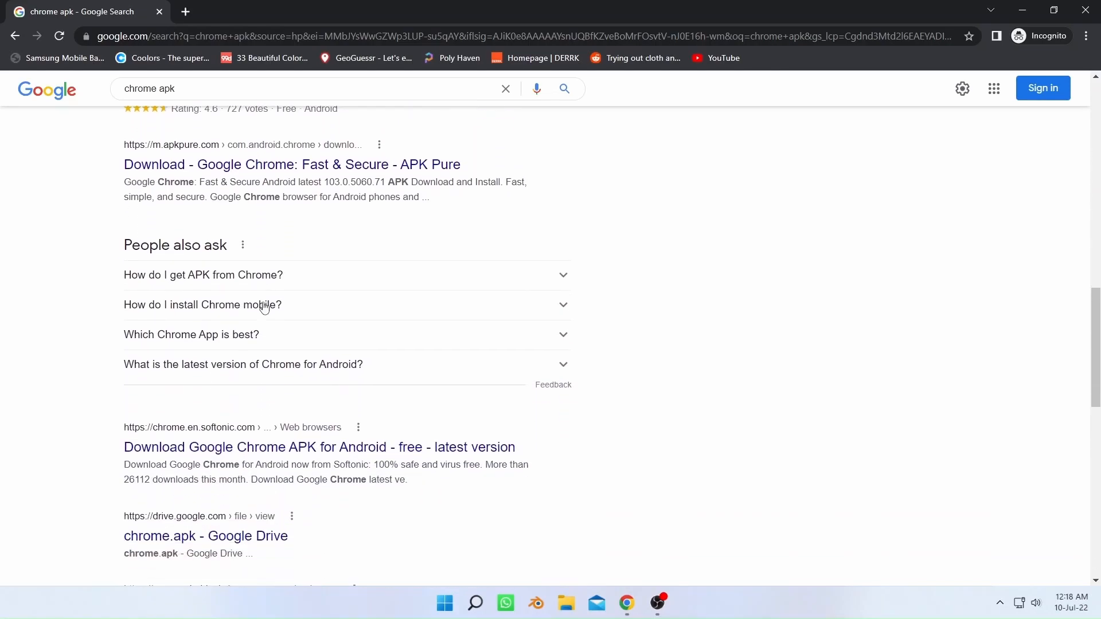
{"action": "scroll", "coordinate": [295, 335], "scroll_direction": "up", "scroll_amount": 8}
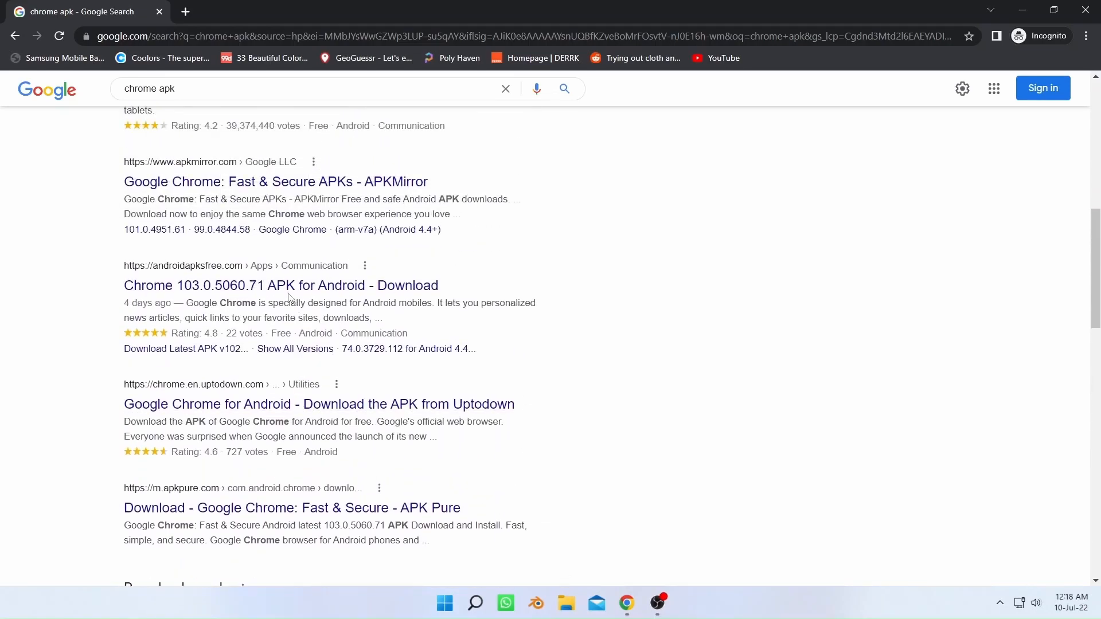
{"action": "left_click", "coordinate": [267, 188]}
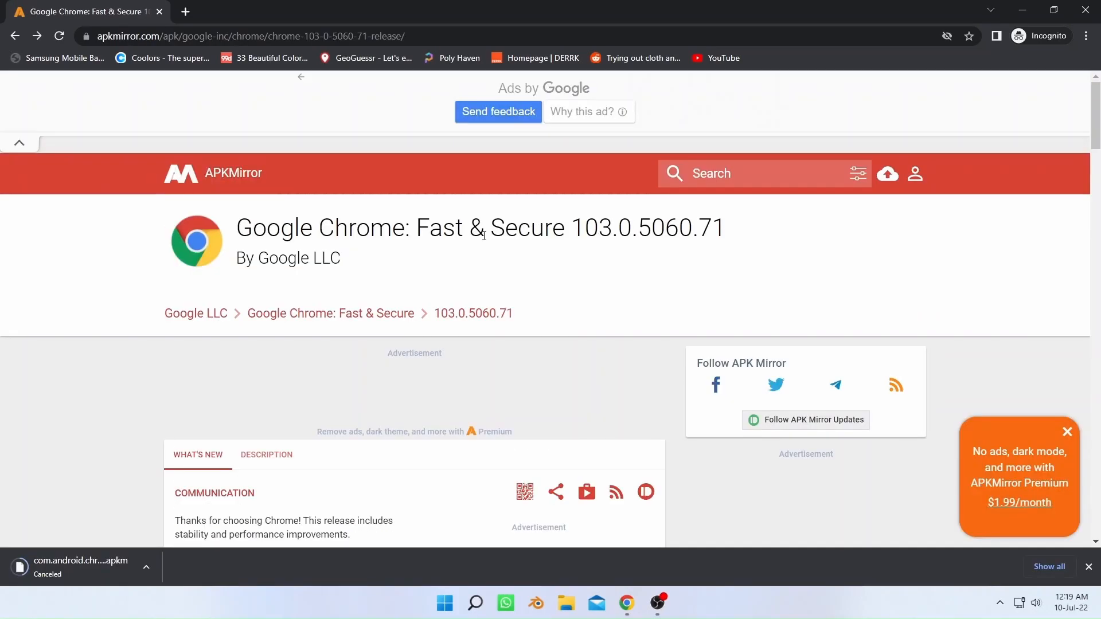
{"action": "scroll", "coordinate": [483, 236], "scroll_direction": "down", "scroll_amount": 20}
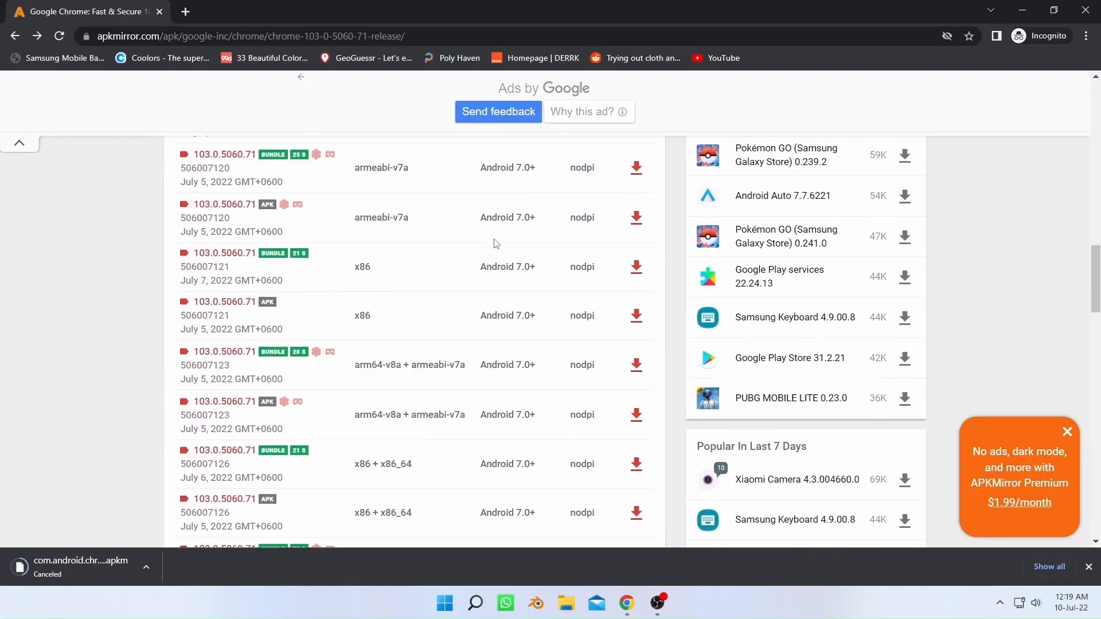
{"action": "scroll", "coordinate": [496, 244], "scroll_direction": "down", "scroll_amount": 12}
{"action": "scroll", "coordinate": [496, 245], "scroll_direction": "up", "scroll_amount": 6}
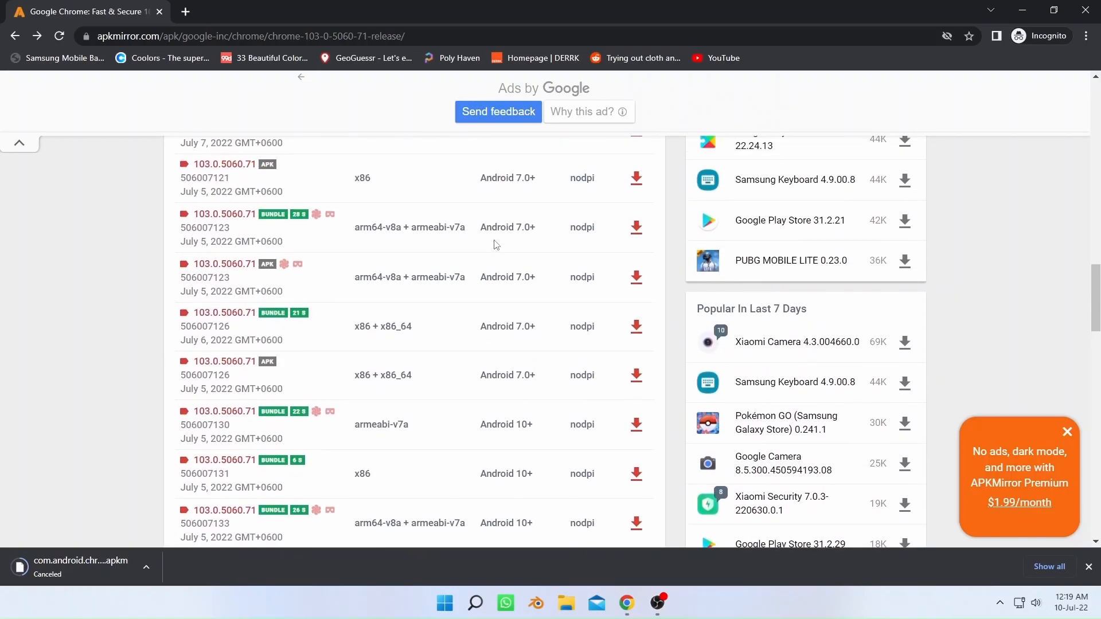
{"action": "scroll", "coordinate": [495, 247], "scroll_direction": "up", "scroll_amount": 3}
{"action": "scroll", "coordinate": [494, 245], "scroll_direction": "down", "scroll_amount": 4}
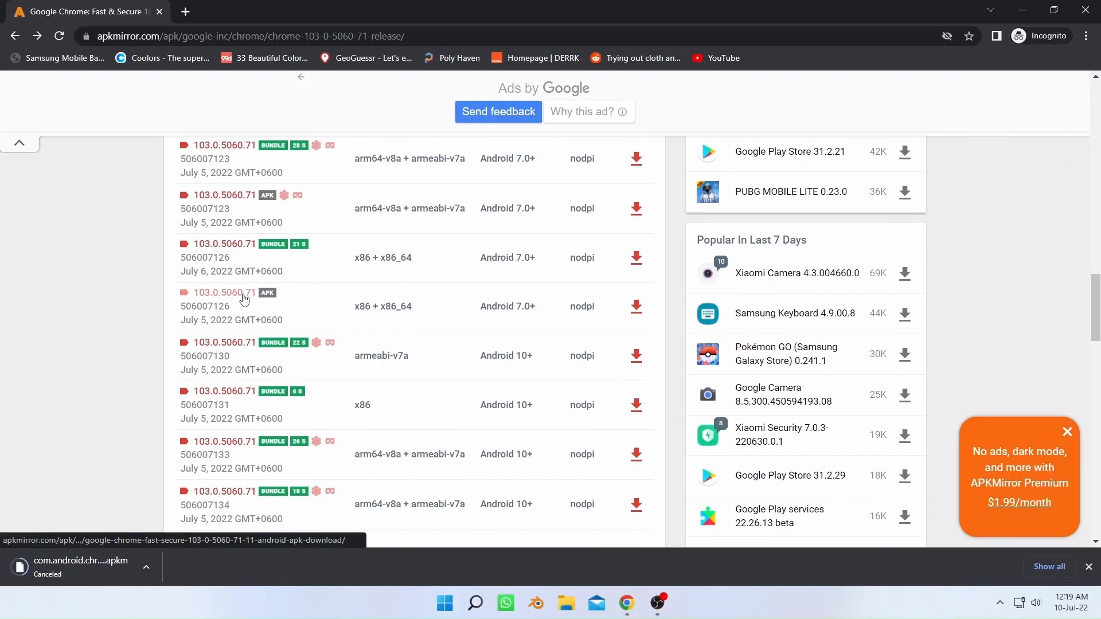
{"action": "left_click", "coordinate": [637, 307]}
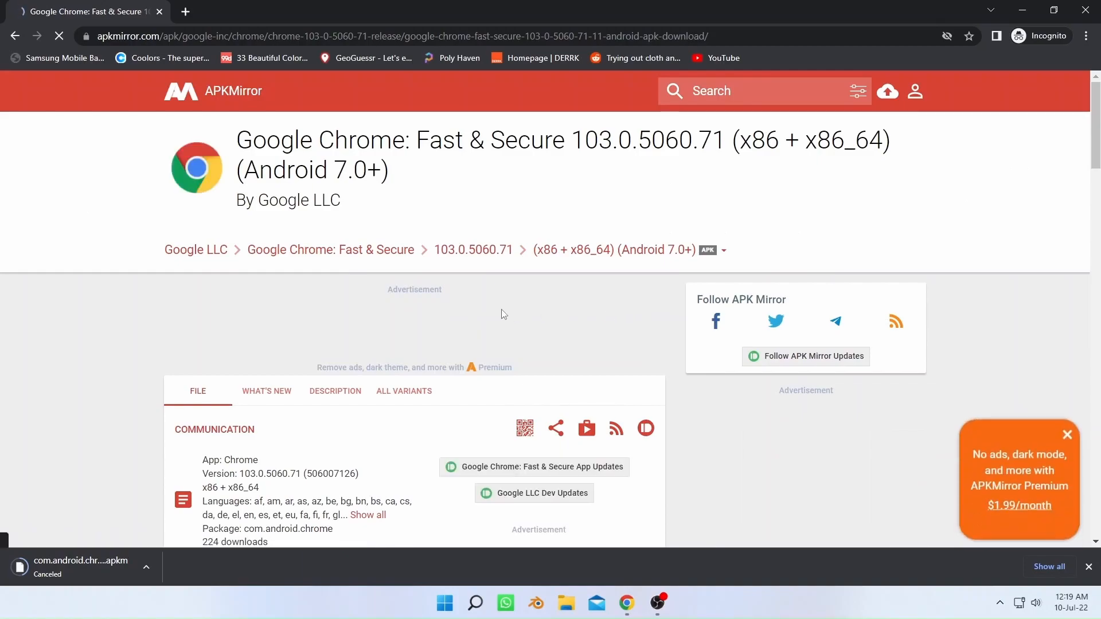
Download the Chrome x86 + x86_64 APK and show the downloaded file in its folder.
{"action": "scroll", "coordinate": [524, 308], "scroll_direction": "down", "scroll_amount": 7}
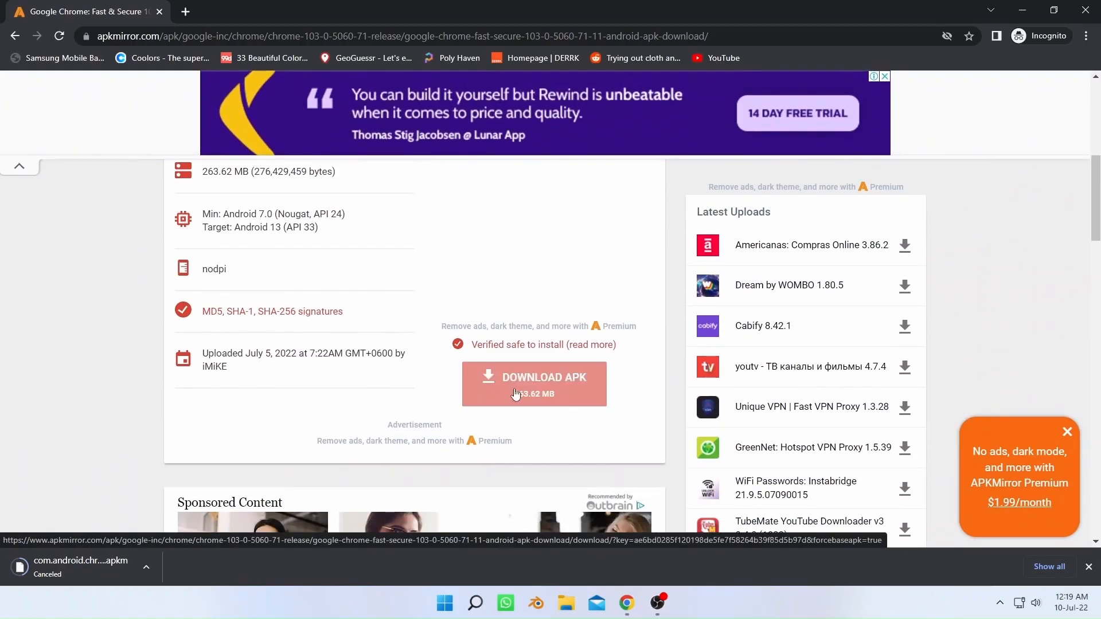
{"action": "left_click", "coordinate": [512, 395]}
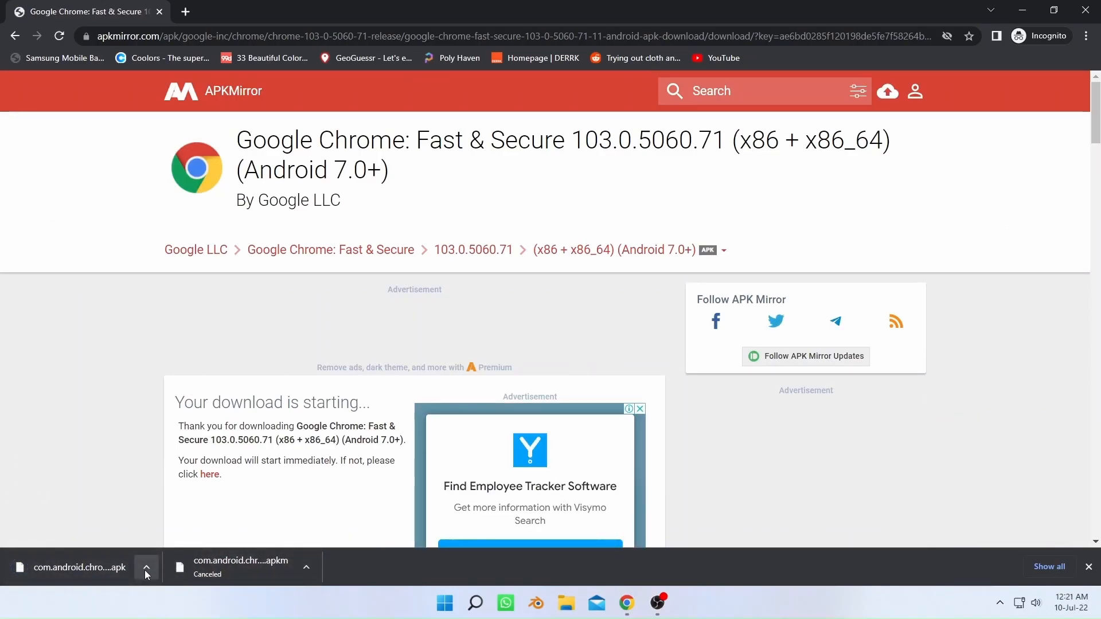
{"action": "left_click", "coordinate": [146, 568]}
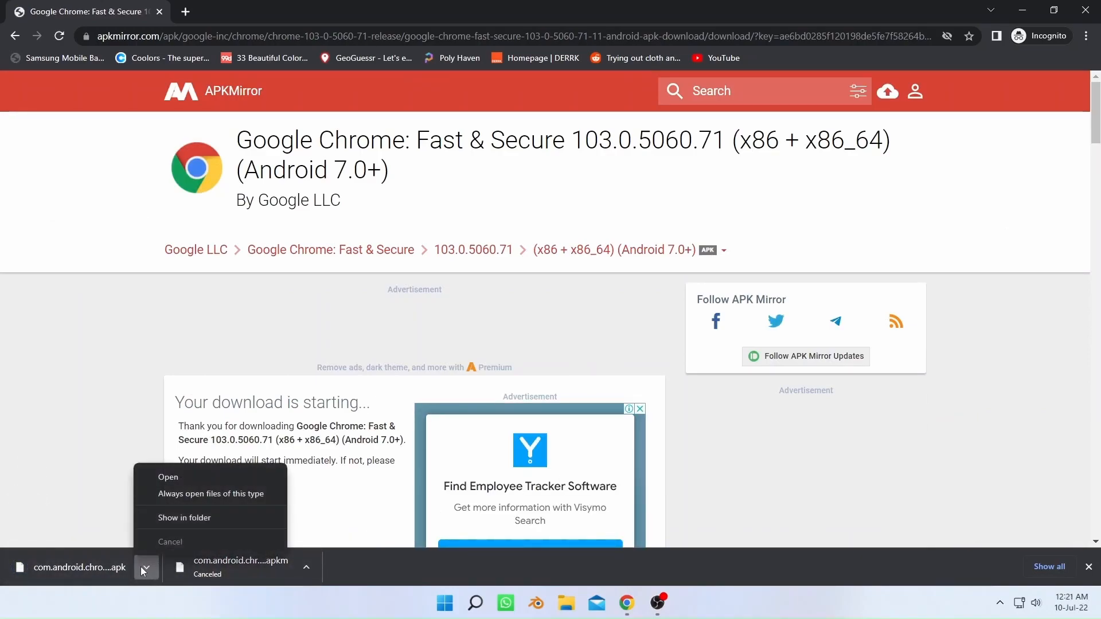
{"action": "left_click", "coordinate": [167, 518]}
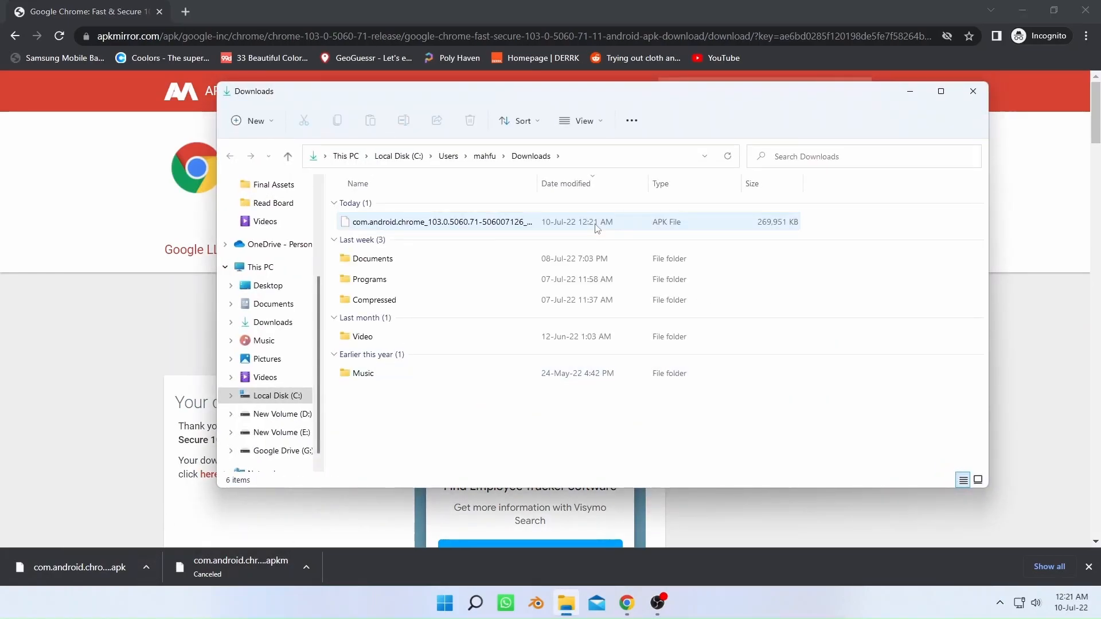
Copy the downloaded Chrome APK from the Downloads folder into the platform-tools folder on the desktop.
{"action": "right_click", "coordinate": [597, 228]}
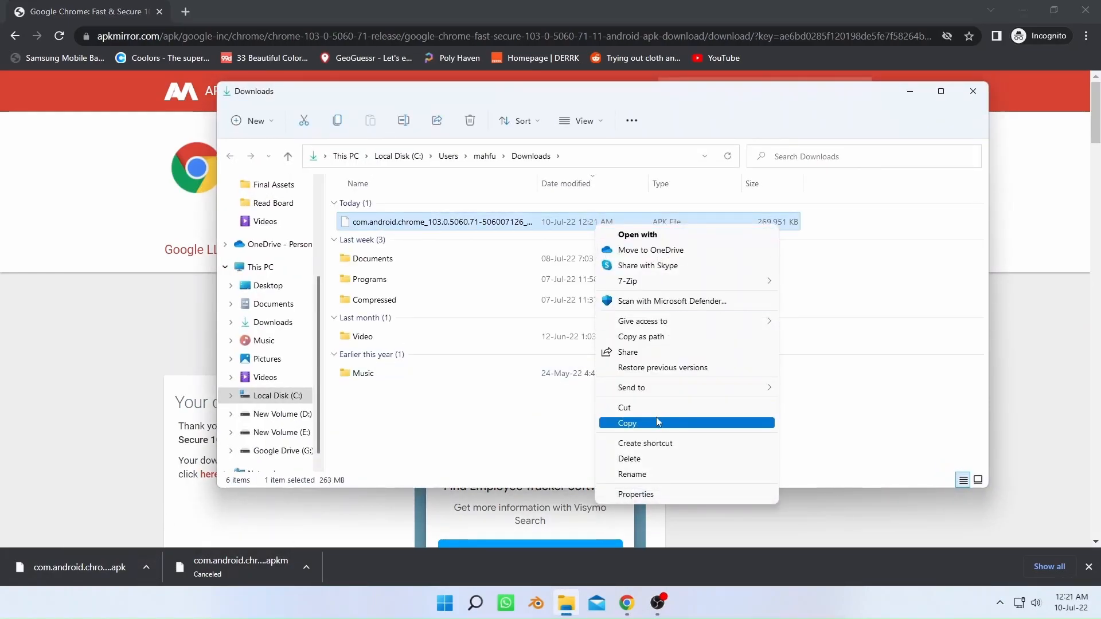
{"action": "left_click", "coordinate": [656, 422]}
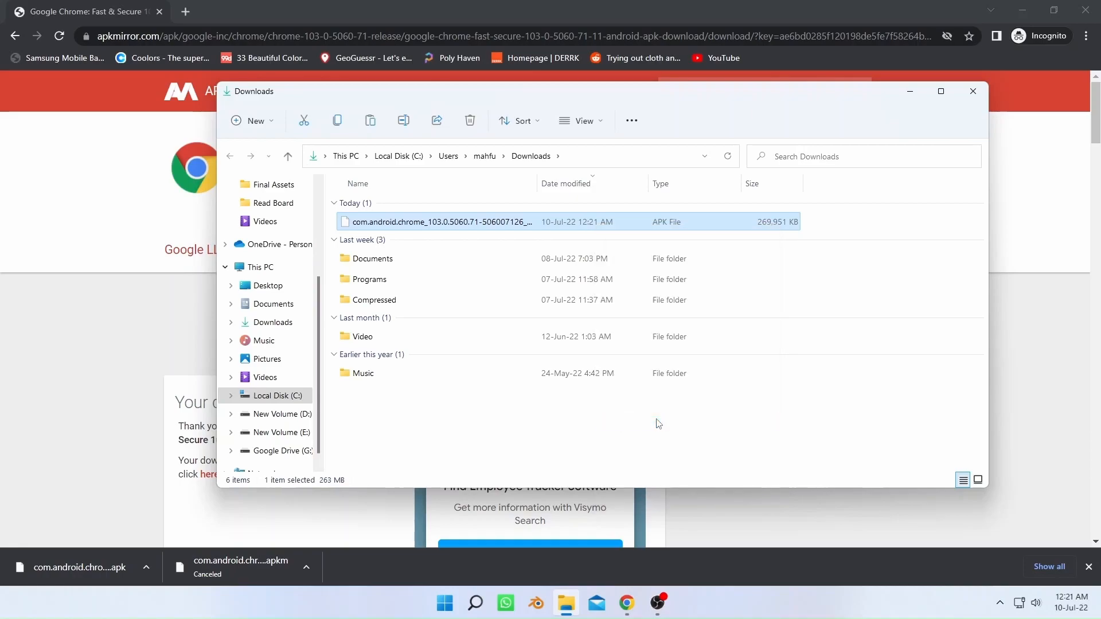
{"action": "left_click", "coordinate": [1009, 13]}
{"action": "left_click", "coordinate": [904, 96]}
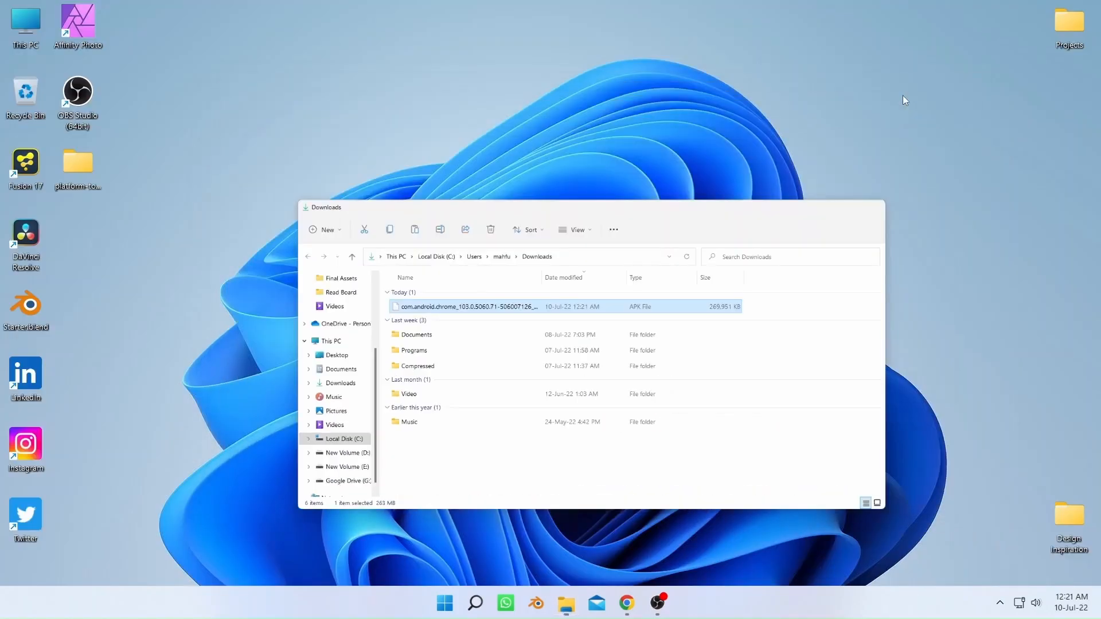
{"action": "double_click", "coordinate": [87, 174]}
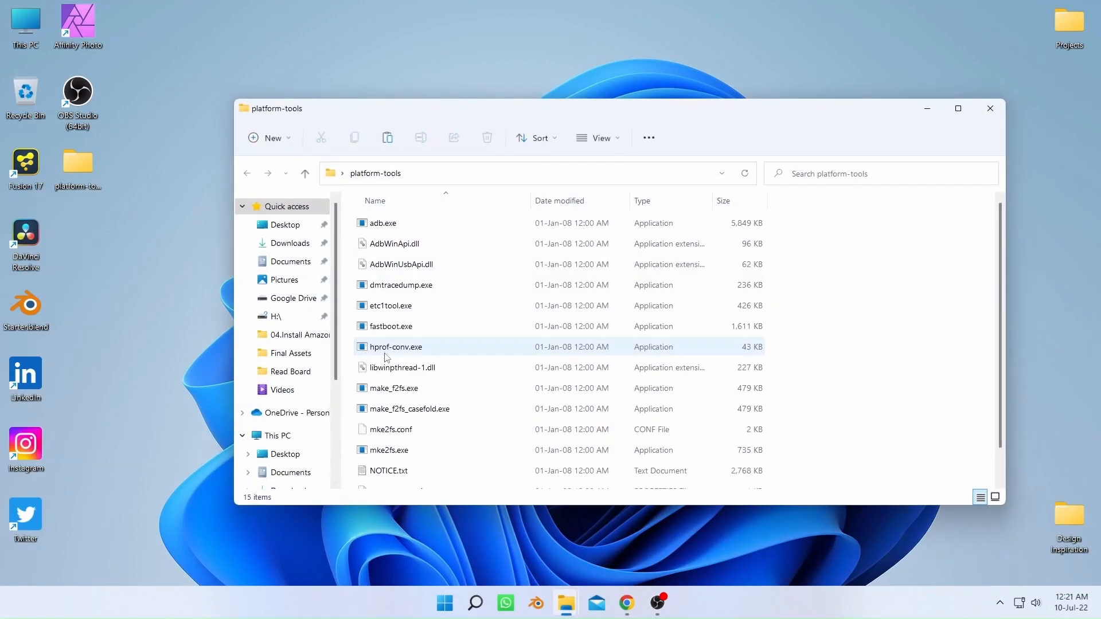
{"action": "right_click", "coordinate": [833, 275]}
{"action": "left_click", "coordinate": [881, 368]}
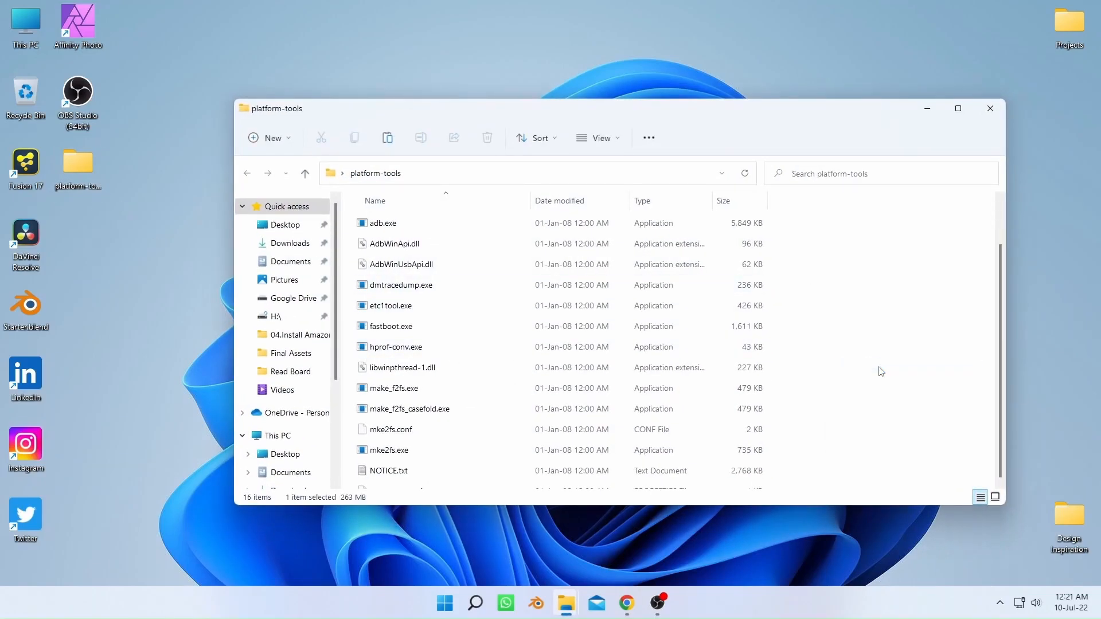
{"action": "left_click", "coordinate": [882, 372]}
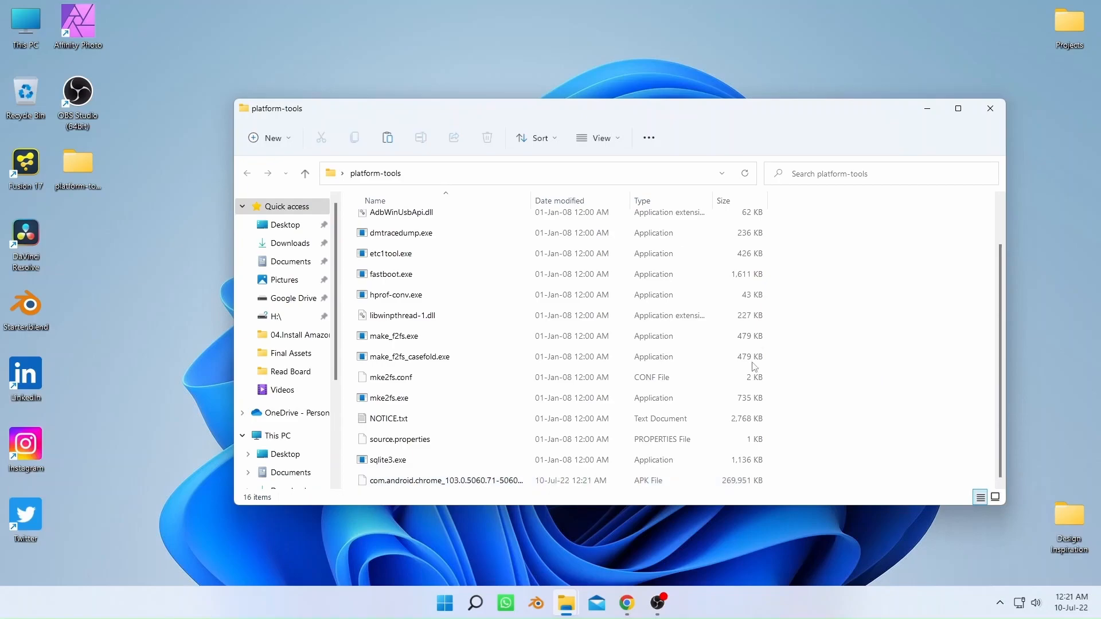
Copy the full path of the platform-tools folder.
{"action": "left_click", "coordinate": [451, 178]}
{"action": "right_click", "coordinate": [496, 178]}
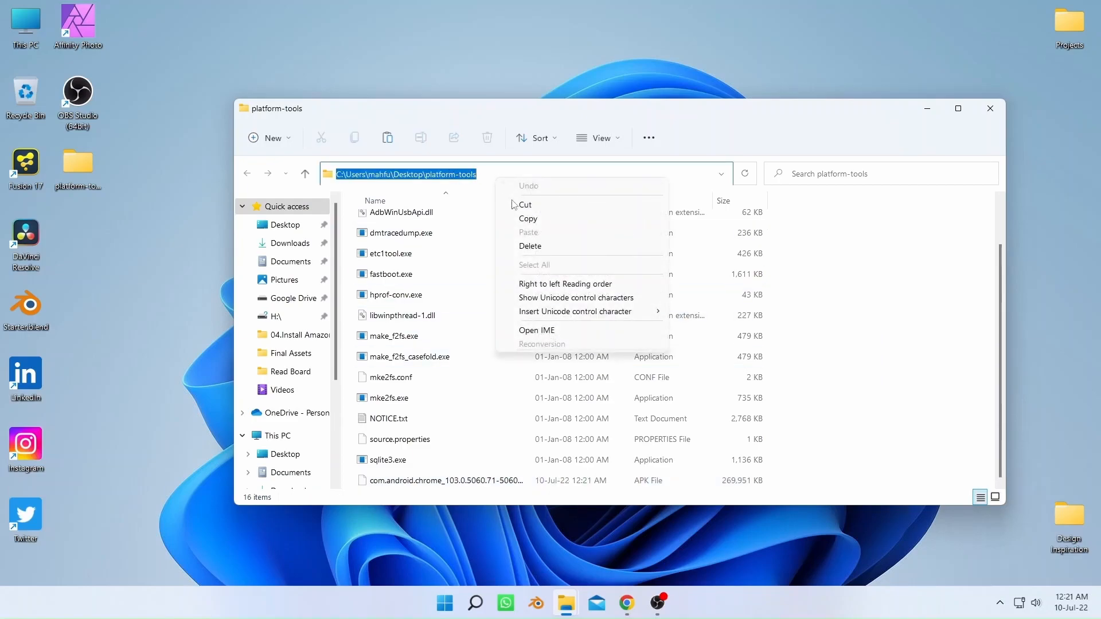
{"action": "left_click", "coordinate": [540, 219]}
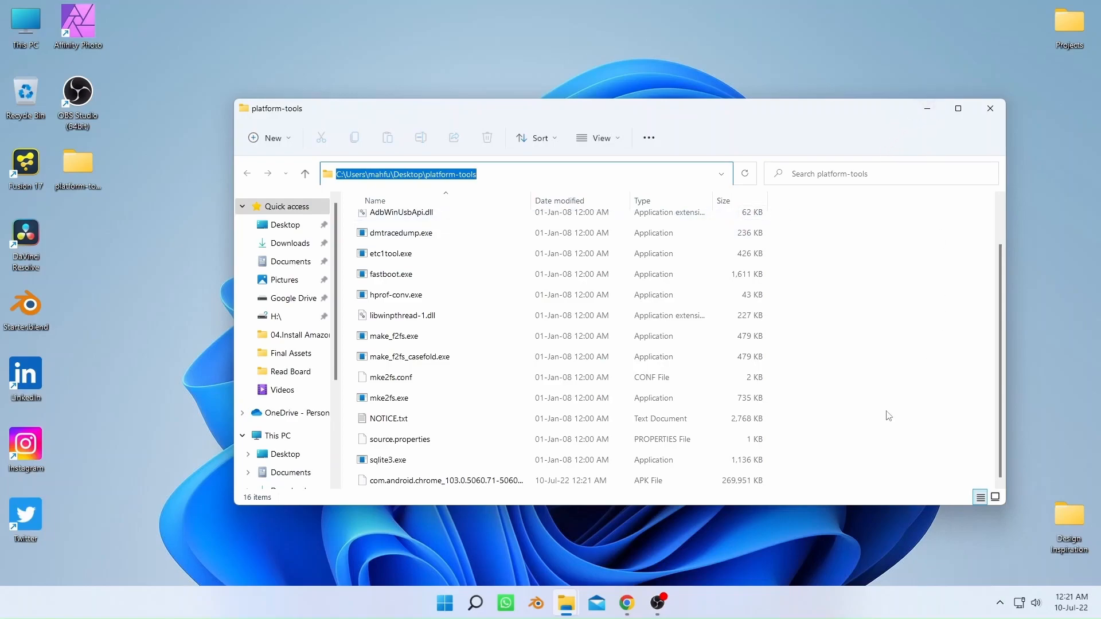
{"action": "left_click", "coordinate": [836, 549]}
Open Command Prompt as administrator and change directory with cd to the copied platform-tools path.
{"action": "left_click", "coordinate": [471, 610]}
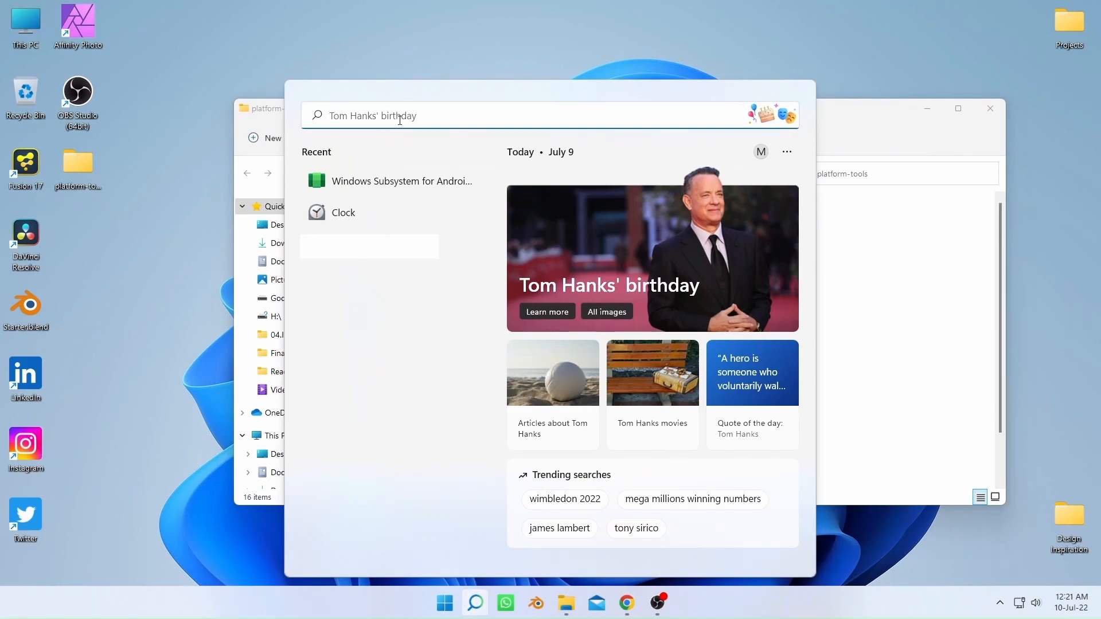
{"action": "type", "text": "command"}
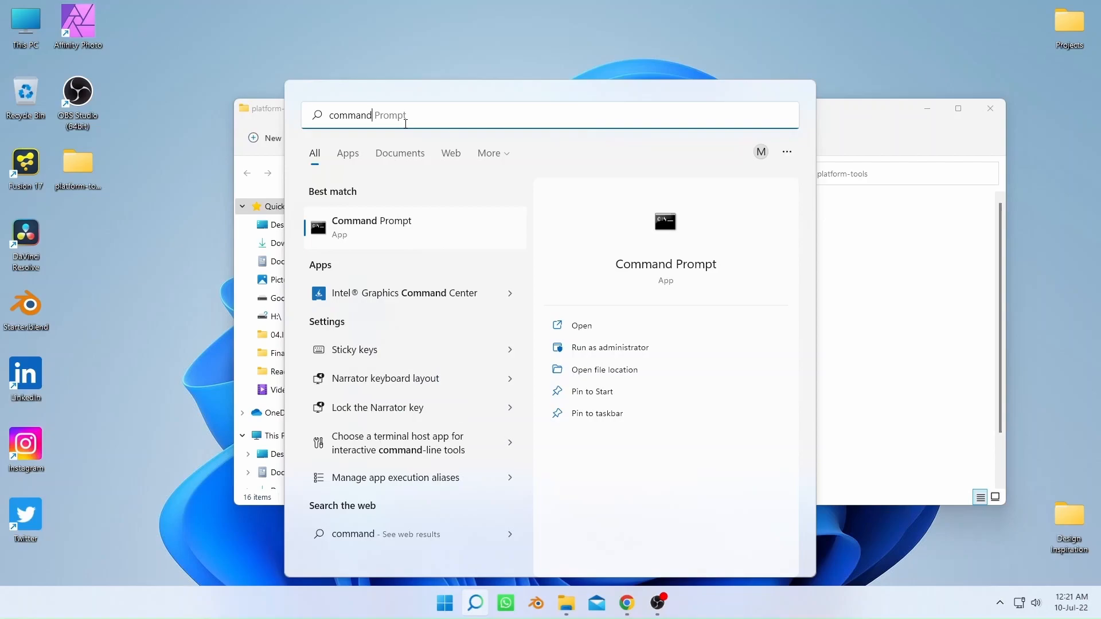
{"action": "left_click", "coordinate": [621, 353]}
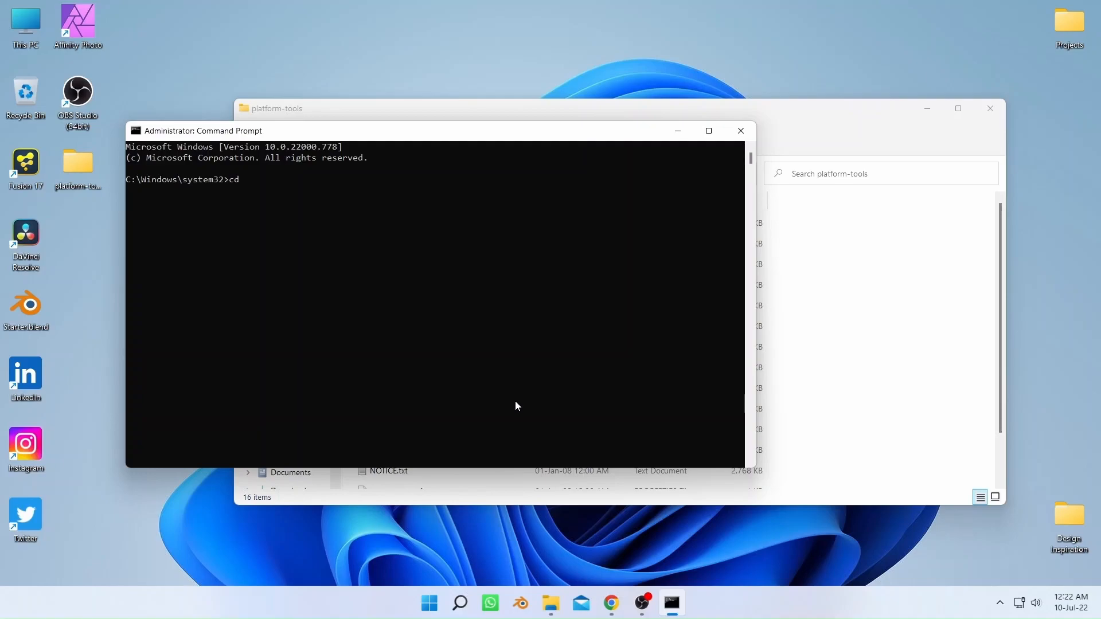
{"action": "type", "text": "cd"}
{"action": "key", "text": "ctrl+v"}
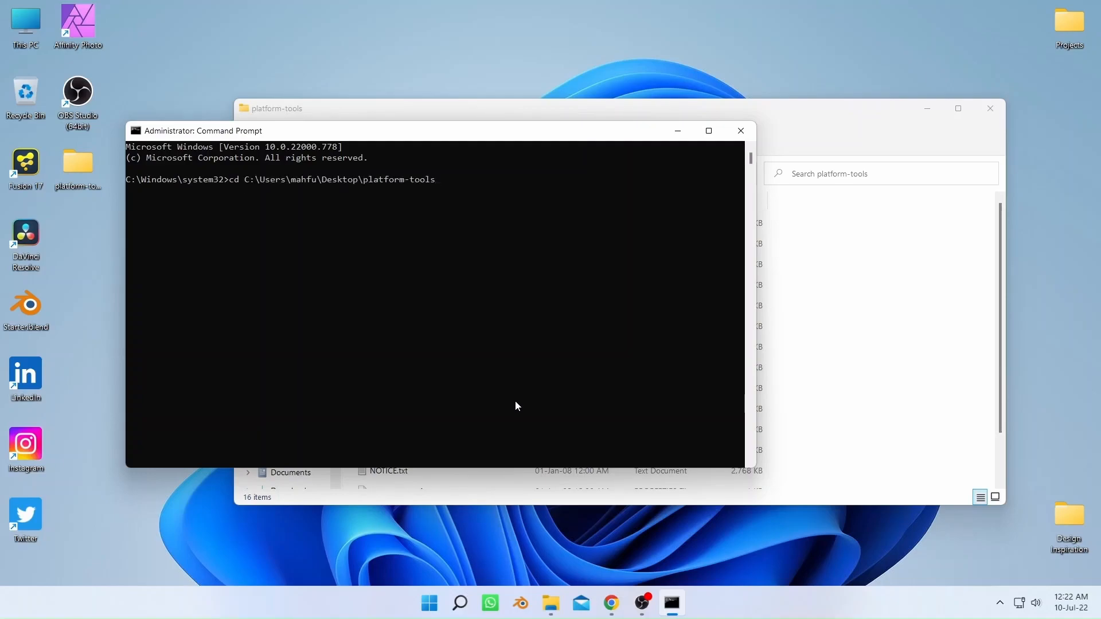
{"action": "key", "text": "Return"}
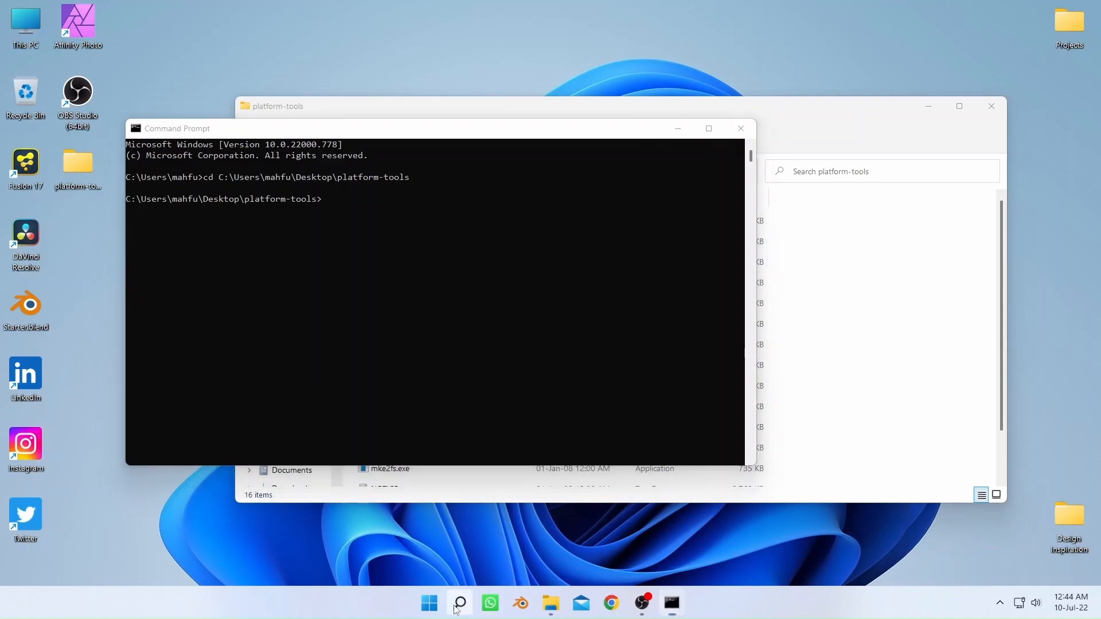
Switch to Windows Subsystem for Android Settings, open and close its developer options window, and refresh the subsystem's IP address.
{"action": "left_click", "coordinate": [458, 605]}
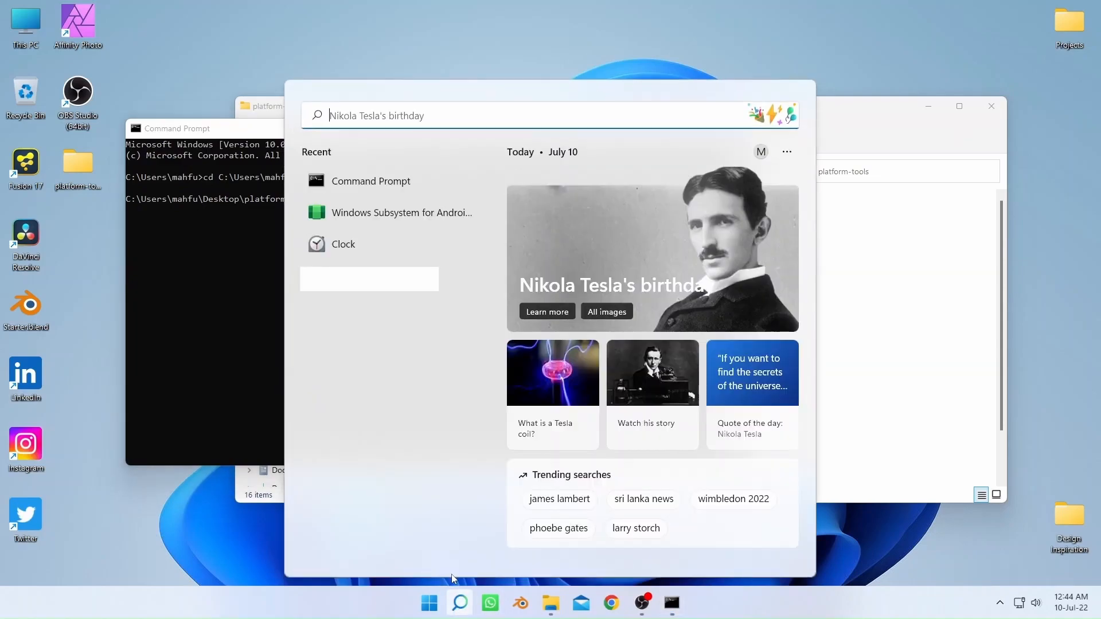
{"action": "left_click", "coordinate": [344, 220]}
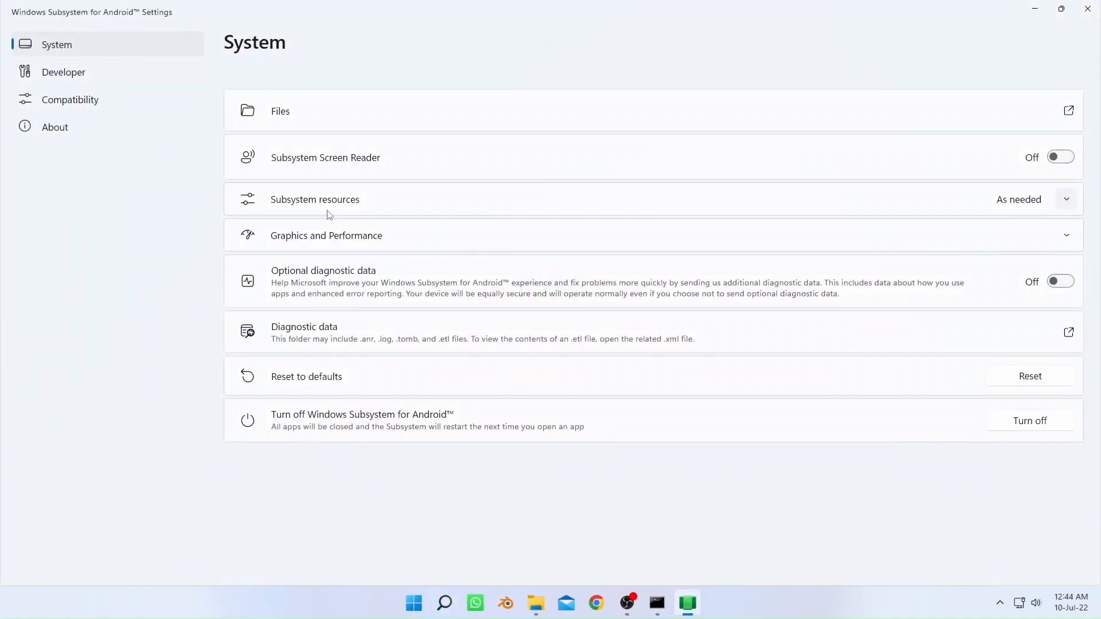
{"action": "left_click", "coordinate": [80, 73]}
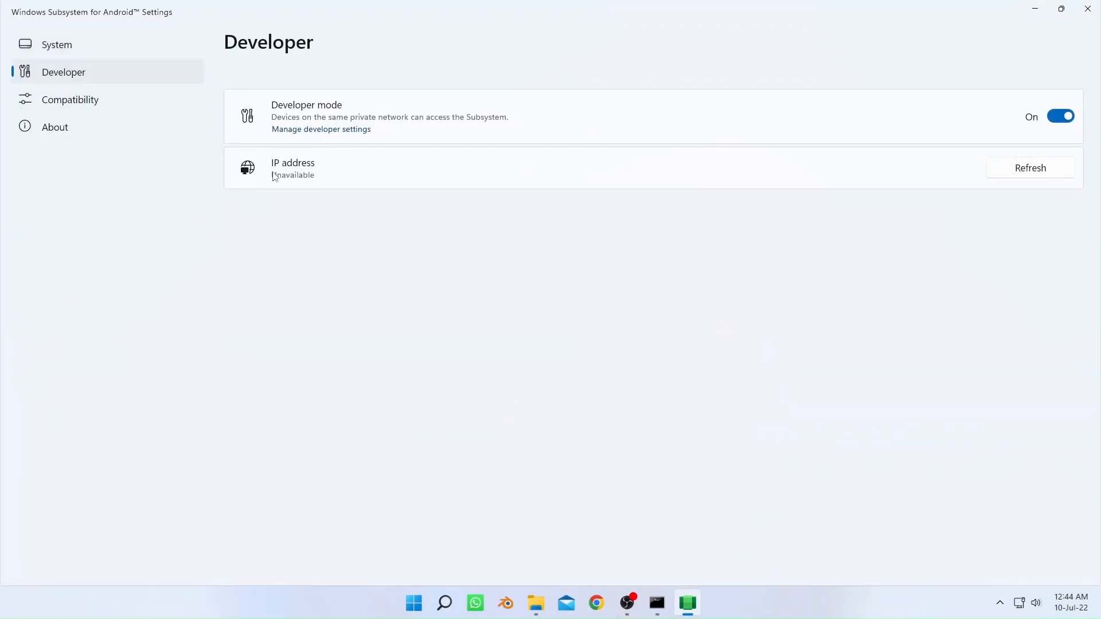
{"action": "left_click", "coordinate": [339, 129]}
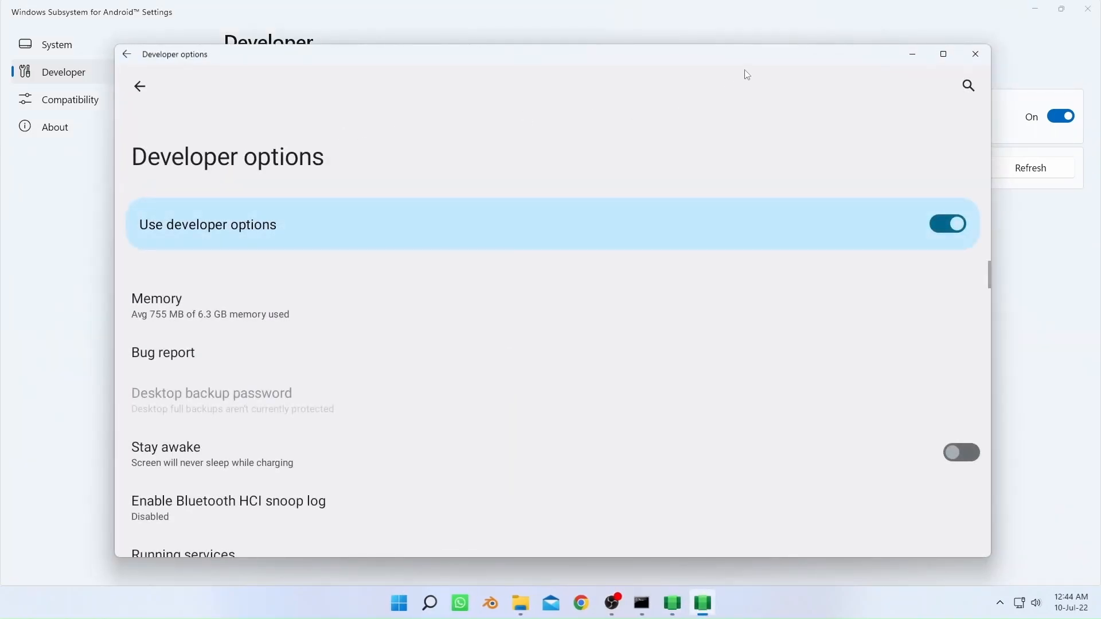
{"action": "left_click", "coordinate": [976, 64]}
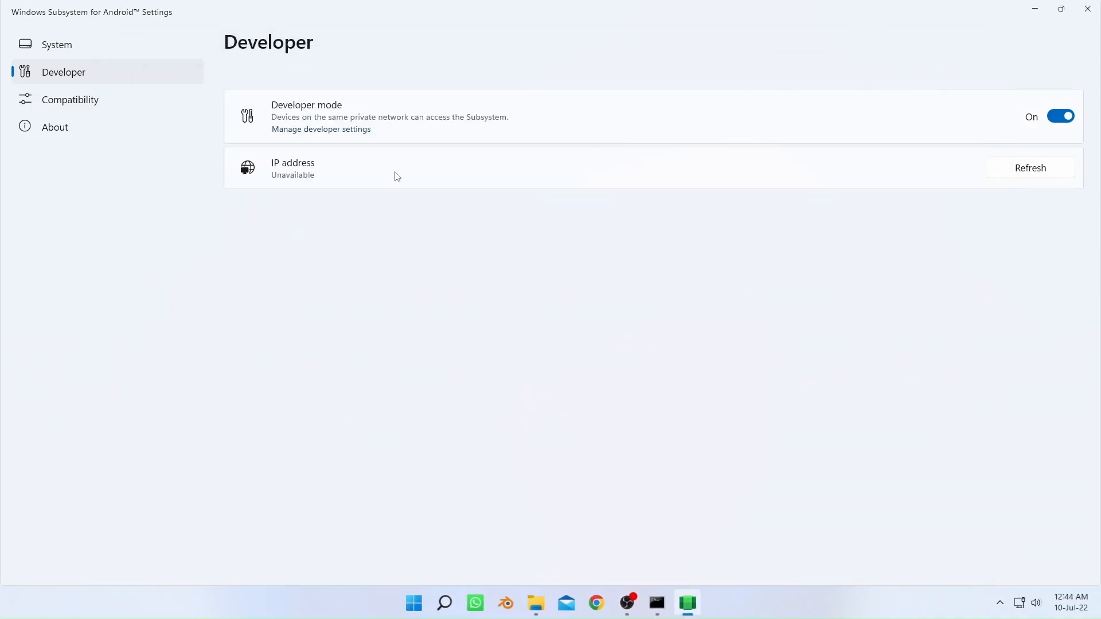
{"action": "left_click", "coordinate": [1026, 173]}
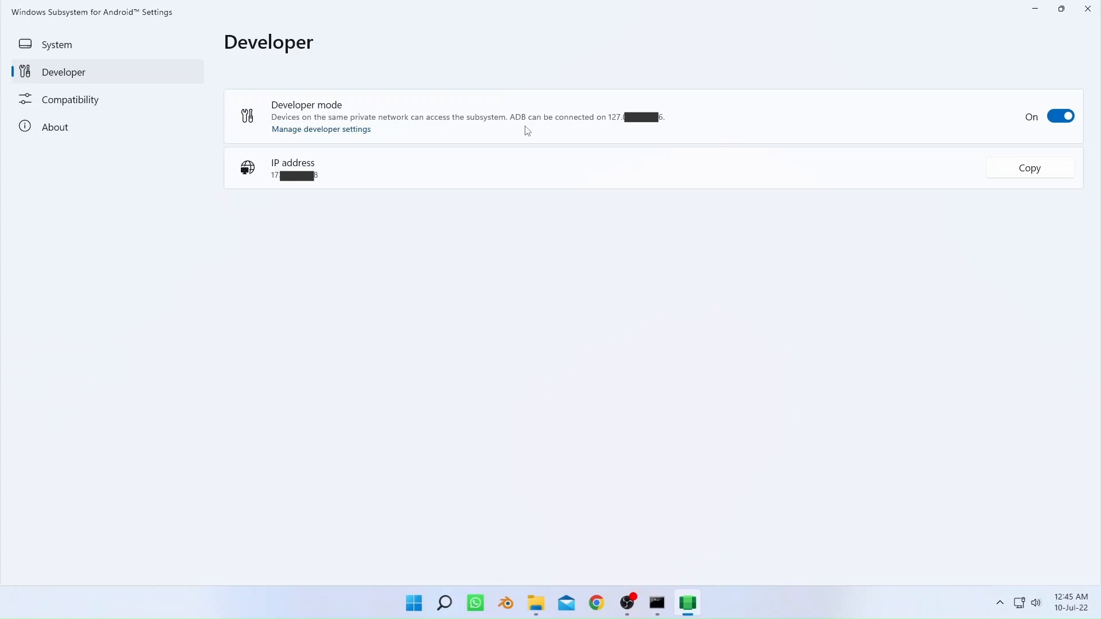
In Command Prompt, run adb connect with the ADB address given under Developer mode in the subsystem settings.
{"action": "left_click", "coordinate": [657, 603]}
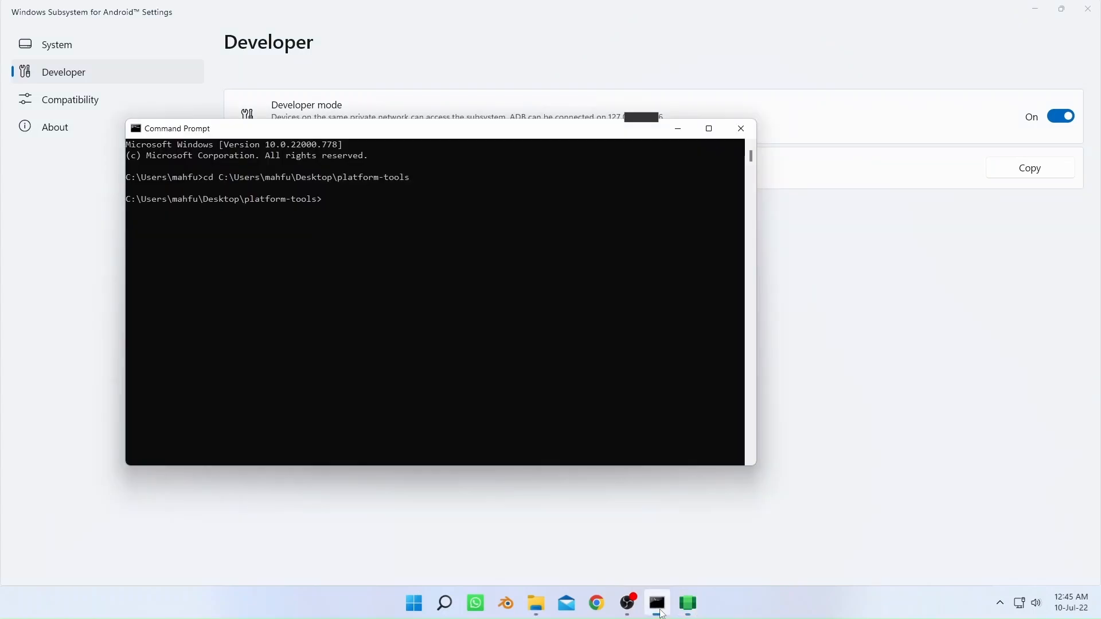
{"action": "left_click_drag", "start_coordinate": [415, 136], "coordinate": [578, 219]}
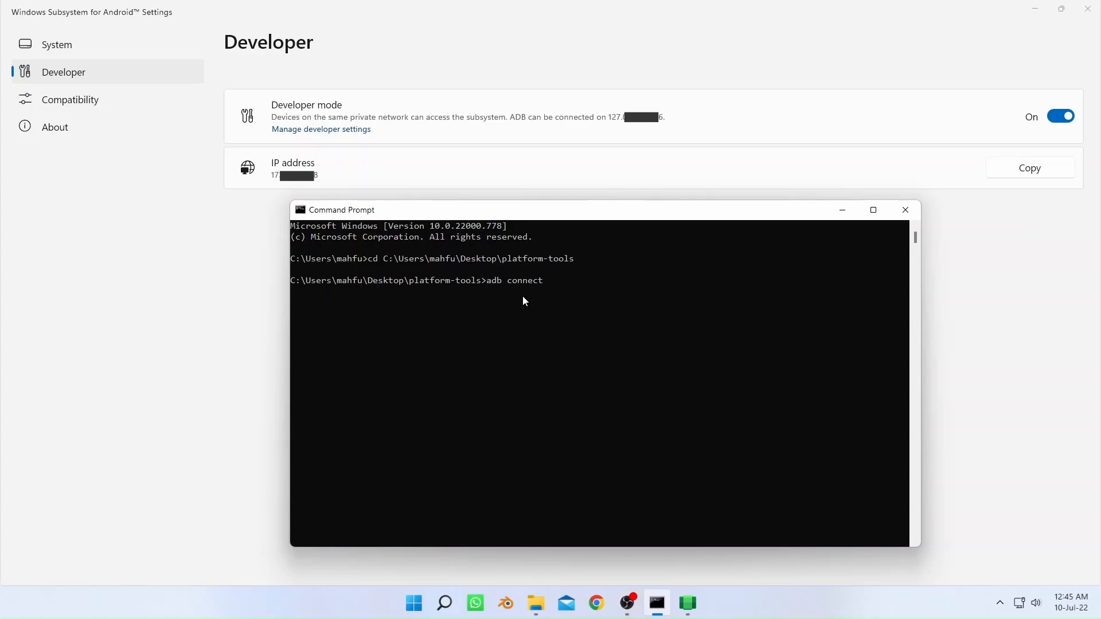
{"action": "type", "text": "."}
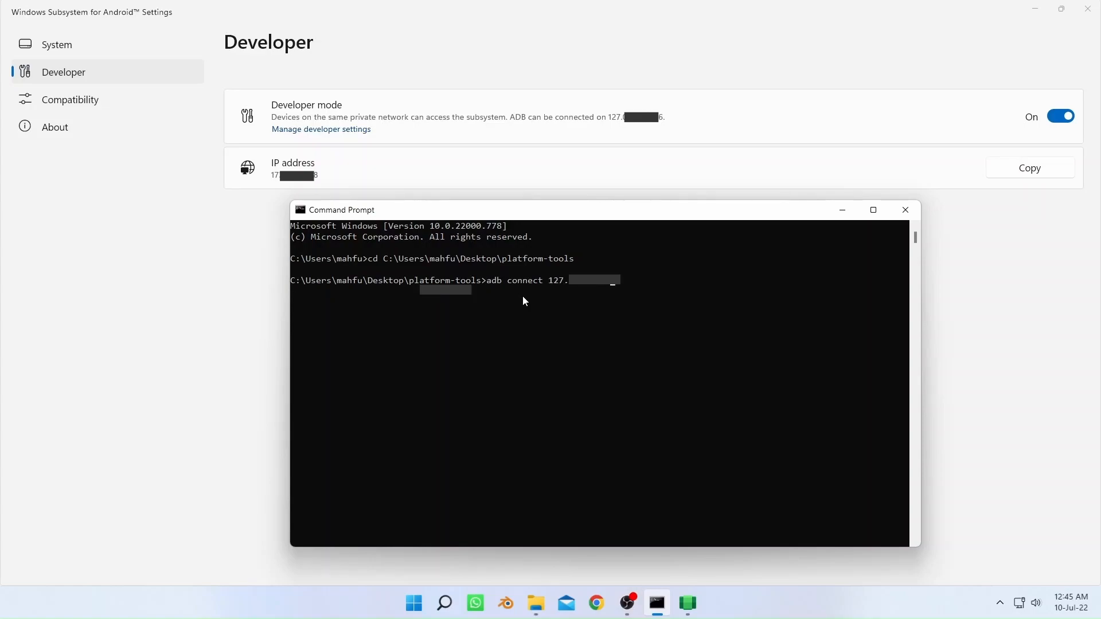
{"action": "type", "text": "6"}
{"action": "key", "text": "Return"}
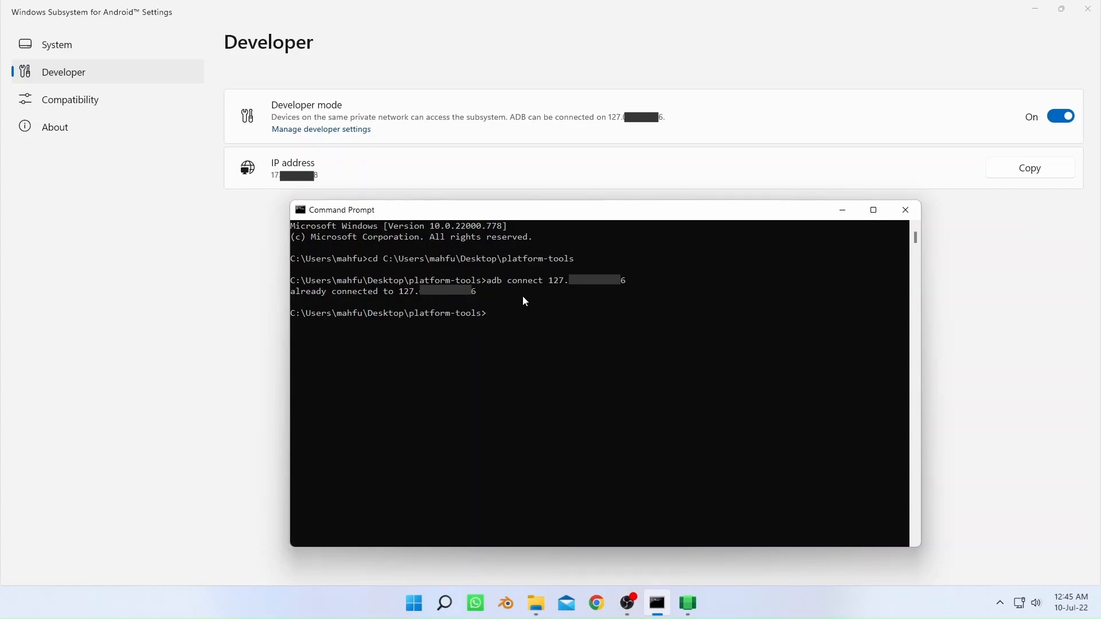
Return to the platform-tools folder and inspect the Chrome APK's full file name and extension without renaming it.
{"action": "left_click", "coordinate": [1035, 9]}
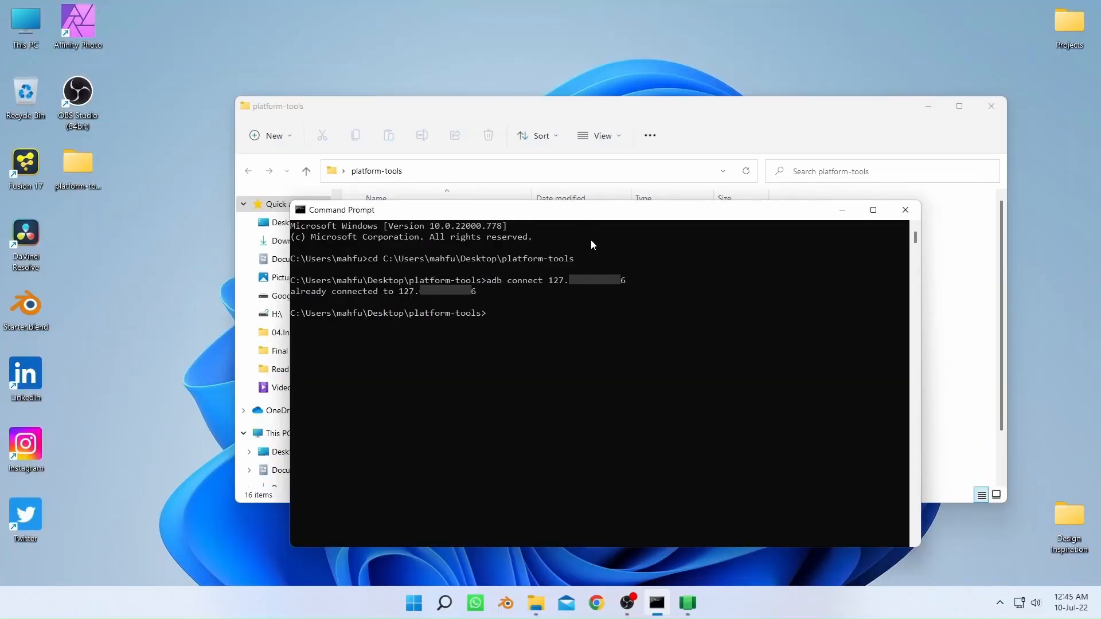
{"action": "left_click", "coordinate": [729, 124]}
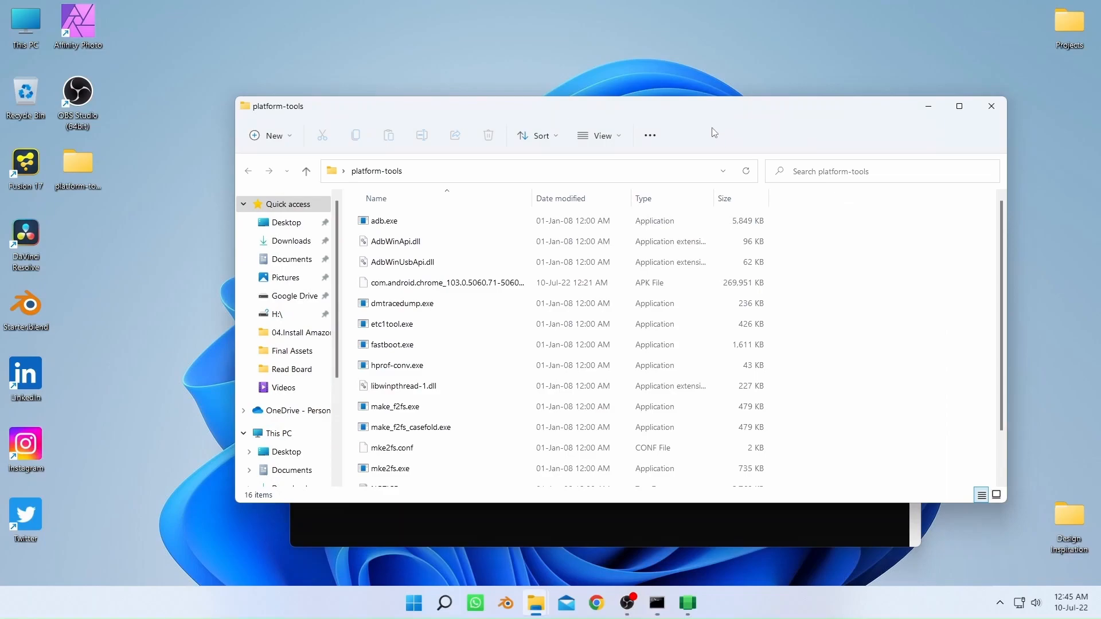
{"action": "right_click", "coordinate": [467, 293]}
{"action": "left_click", "coordinate": [513, 537]}
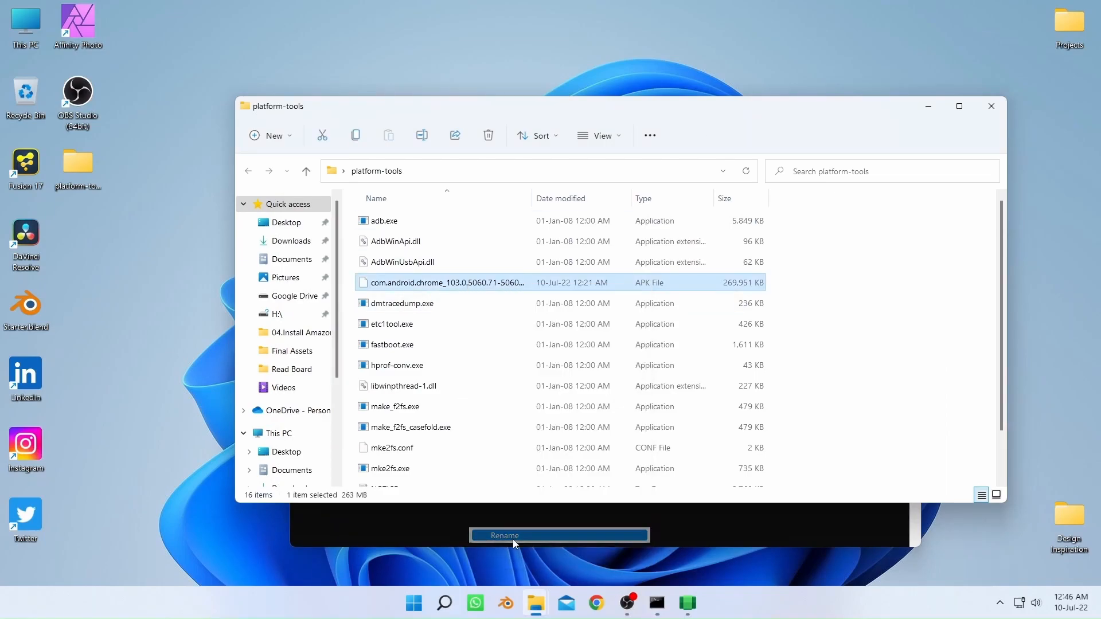
{"action": "left_click", "coordinate": [715, 283]}
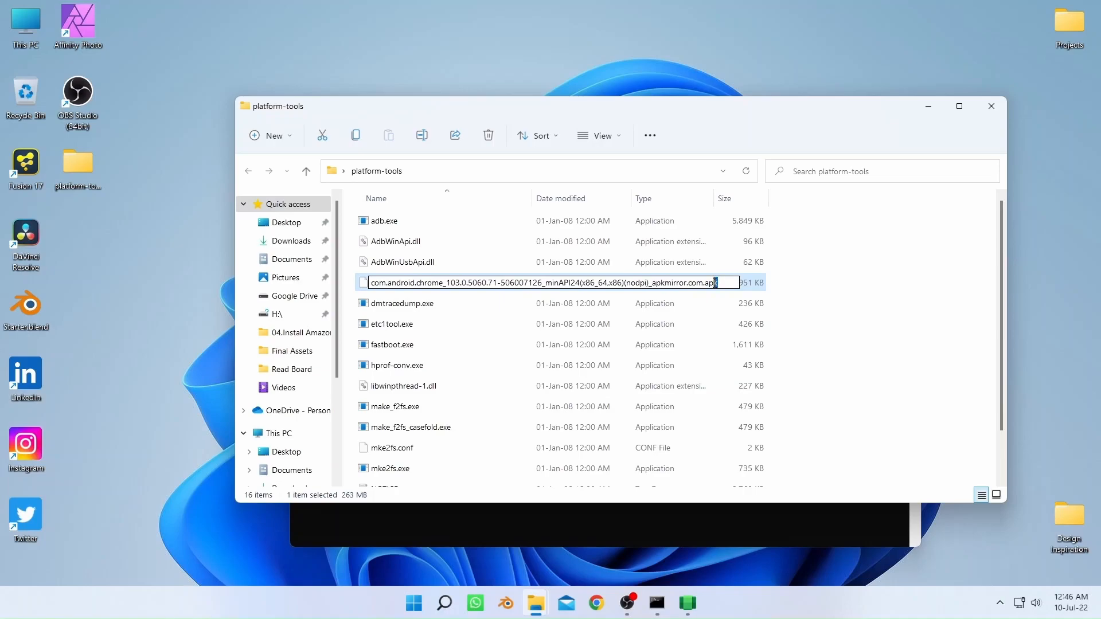
{"action": "left_click", "coordinate": [787, 271]}
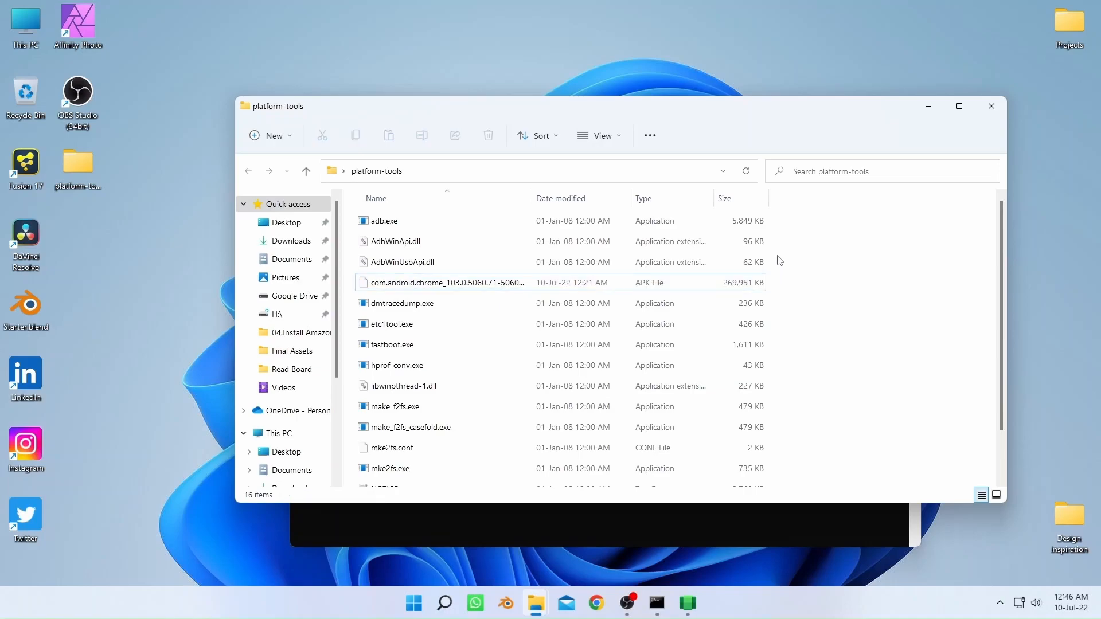
Check whether the display of file name extensions is enabled for the platform-tools folder.
{"action": "left_click", "coordinate": [612, 138]}
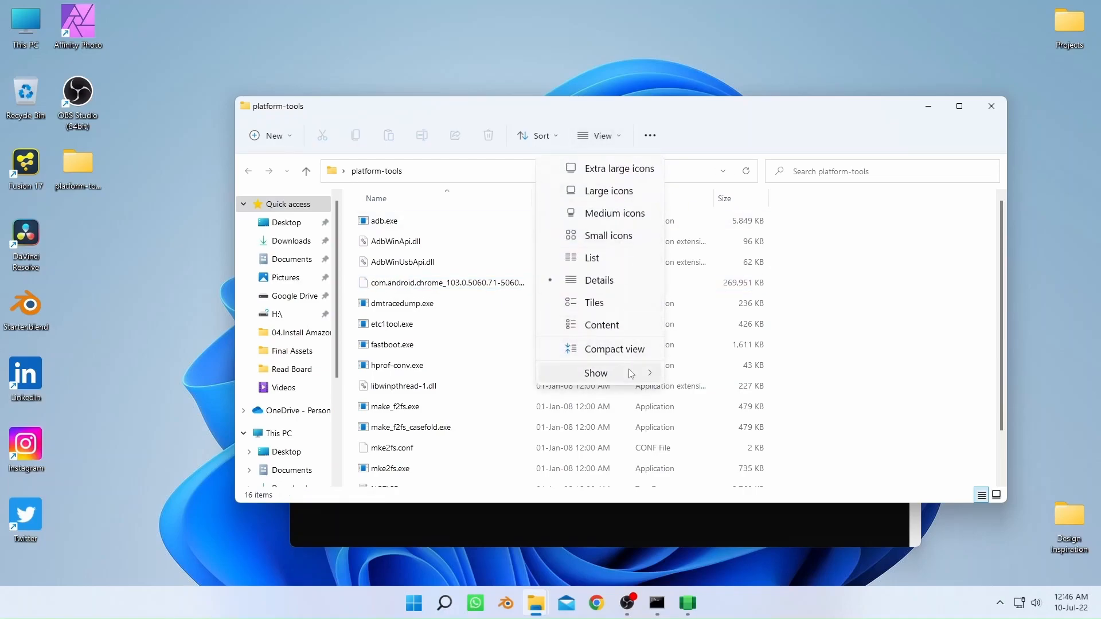
{"action": "mouse_move", "coordinate": [631, 374]}
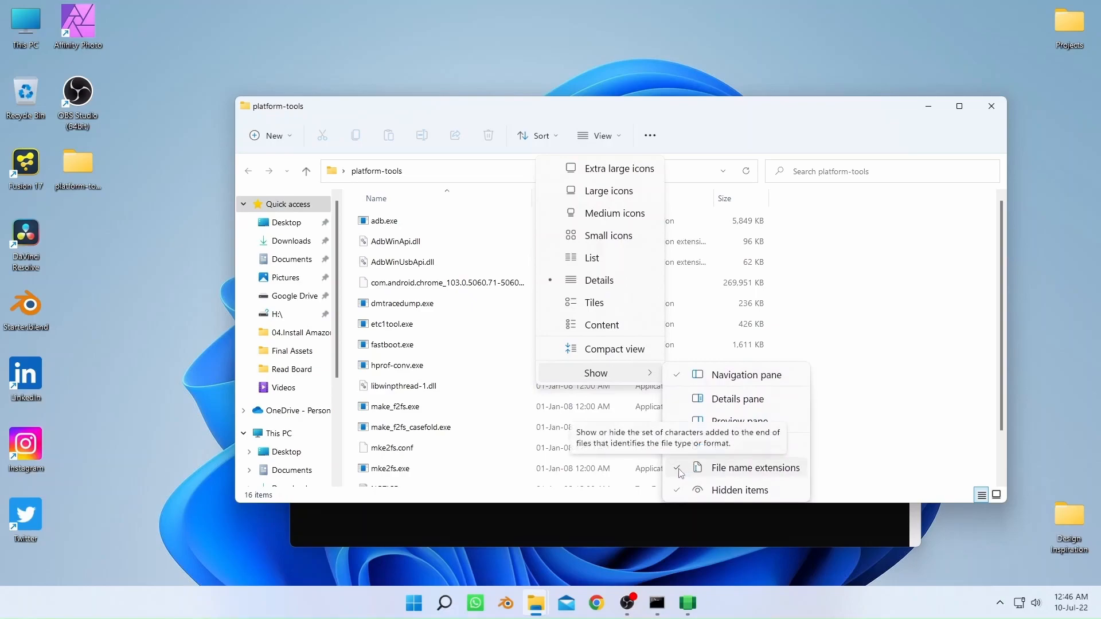
{"action": "left_click", "coordinate": [859, 347]}
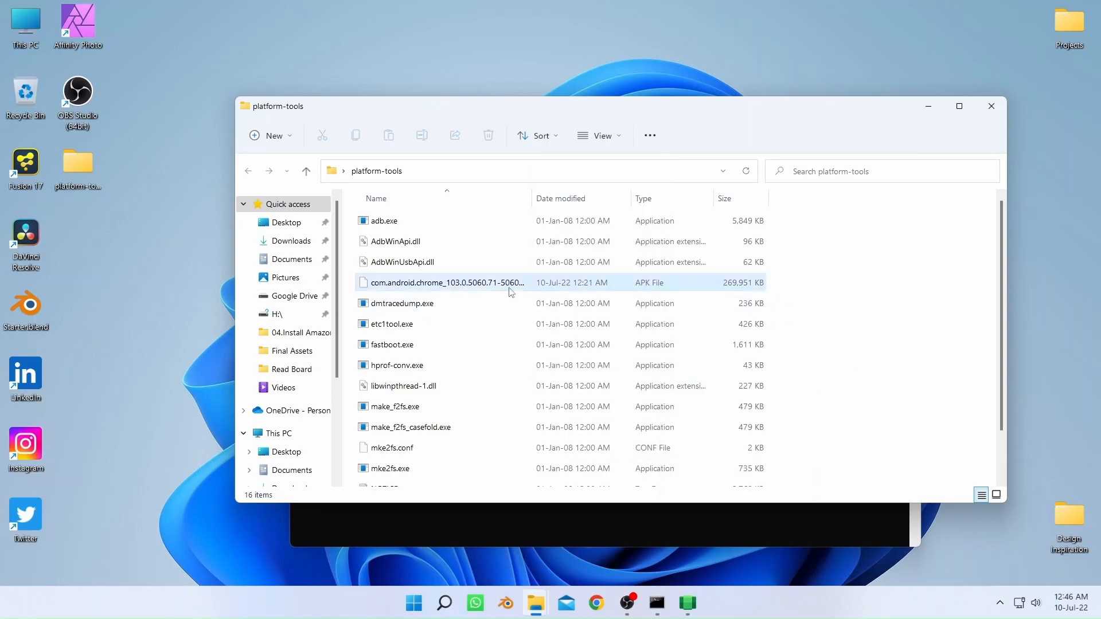
Copy the Chrome APK's entire file name including the .apk extension, and return to Command Prompt.
{"action": "left_click", "coordinate": [495, 285]}
{"action": "right_click", "coordinate": [494, 285]}
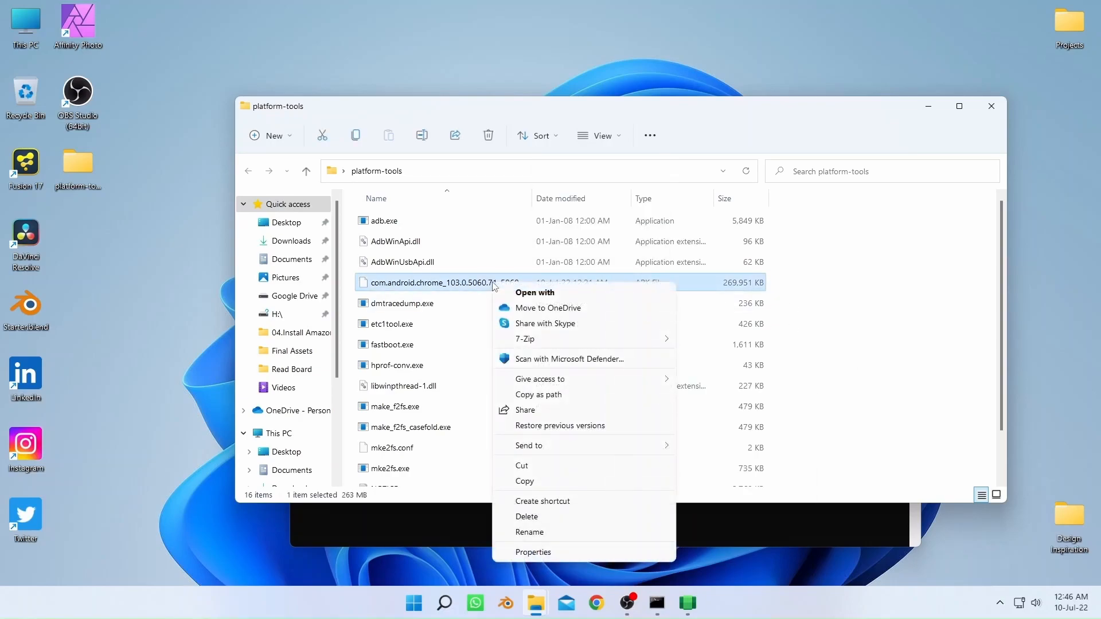
{"action": "left_click", "coordinate": [539, 534]}
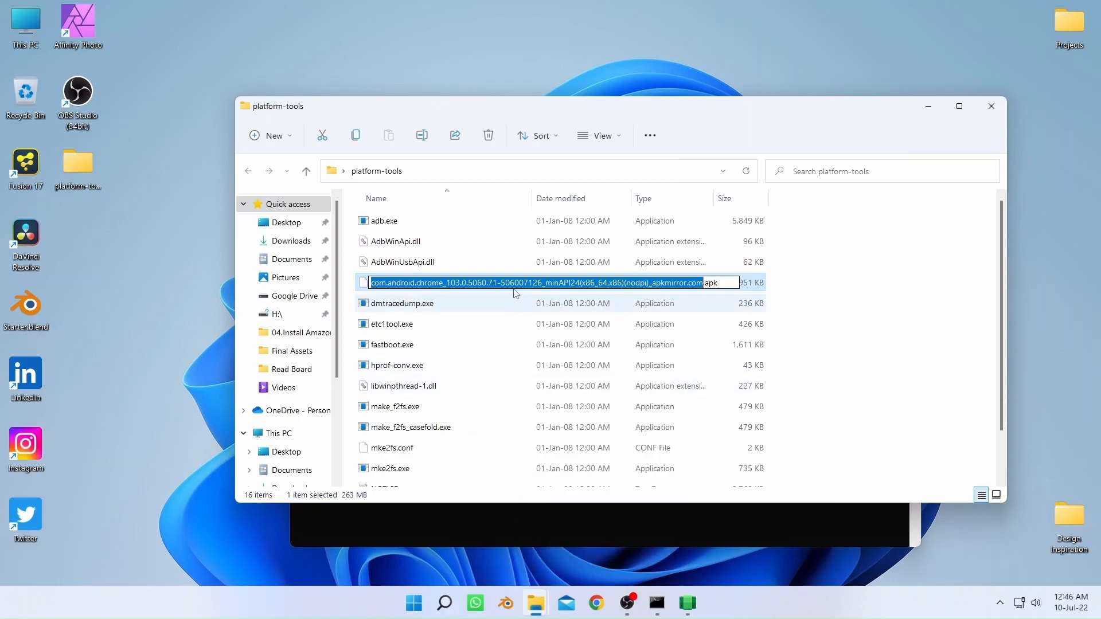
{"action": "key", "text": "ctrl+a"}
{"action": "key", "text": "ctrl+c"}
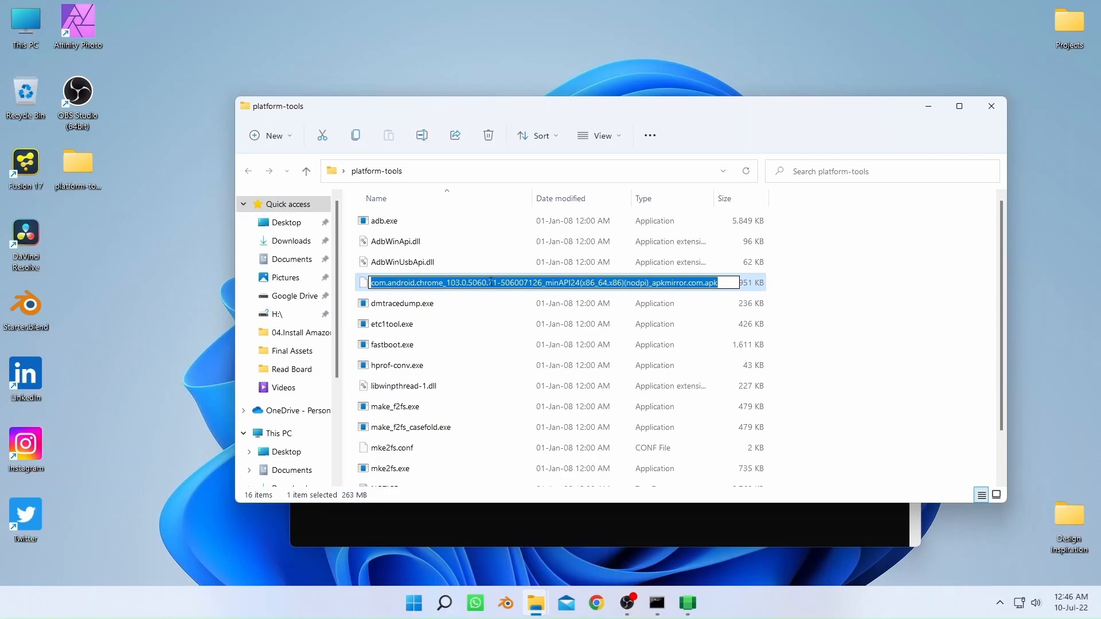
{"action": "left_click", "coordinate": [922, 112]}
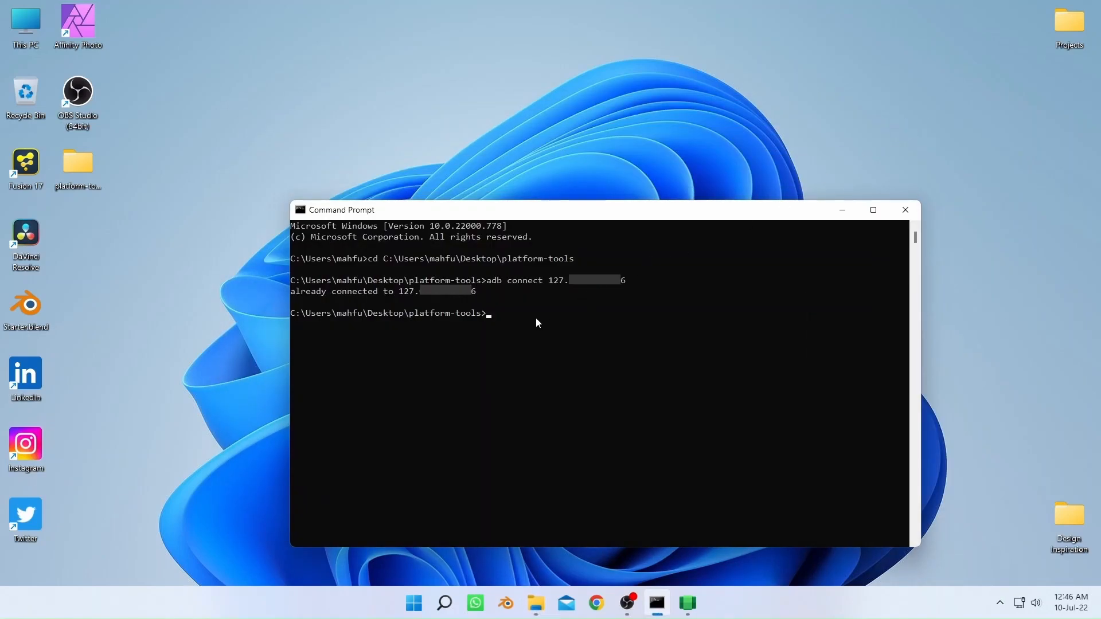
Run adb install followed by the copied Chrome APK file name in the platform-tools folder.
{"action": "type", "text": "ad"}
{"action": "type", "text": "b install"}
{"action": "key", "text": "ctrl+v"}
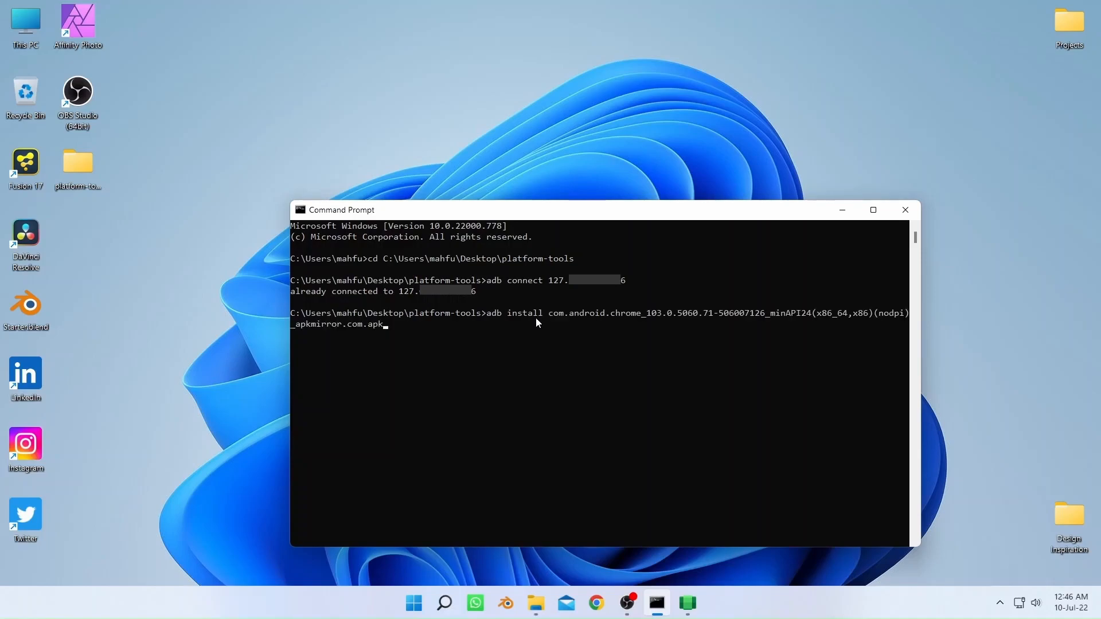
{"action": "key", "text": "Return"}
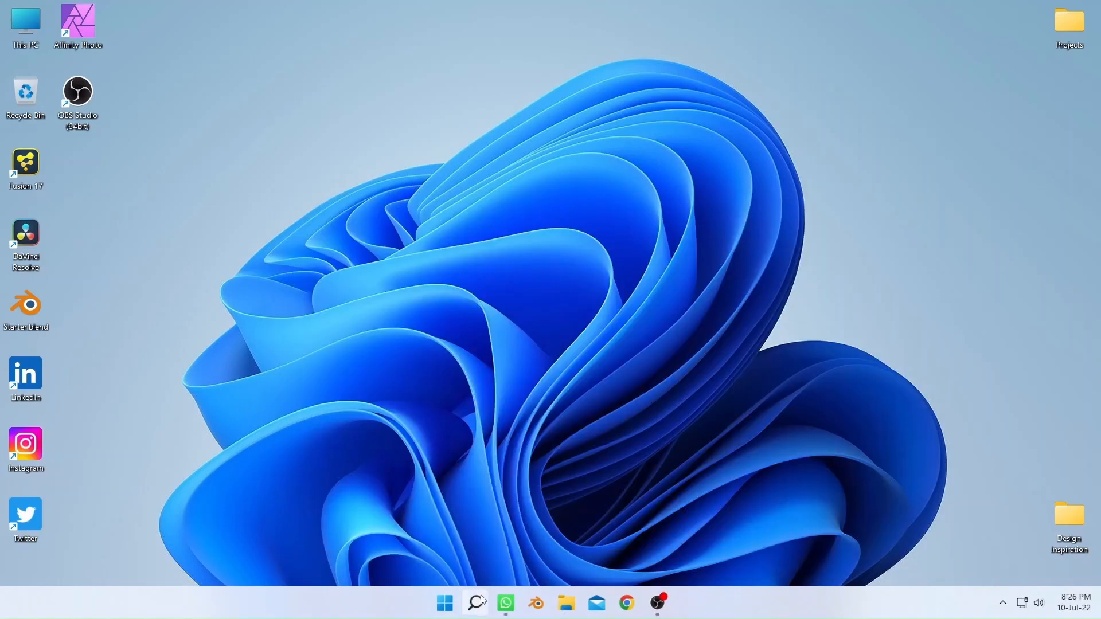
Find and launch the sideloaded Android Chrome through Windows search, and search Google for apkmirror.com.
{"action": "left_click", "coordinate": [475, 602]}
{"action": "type", "text": "chrome"}
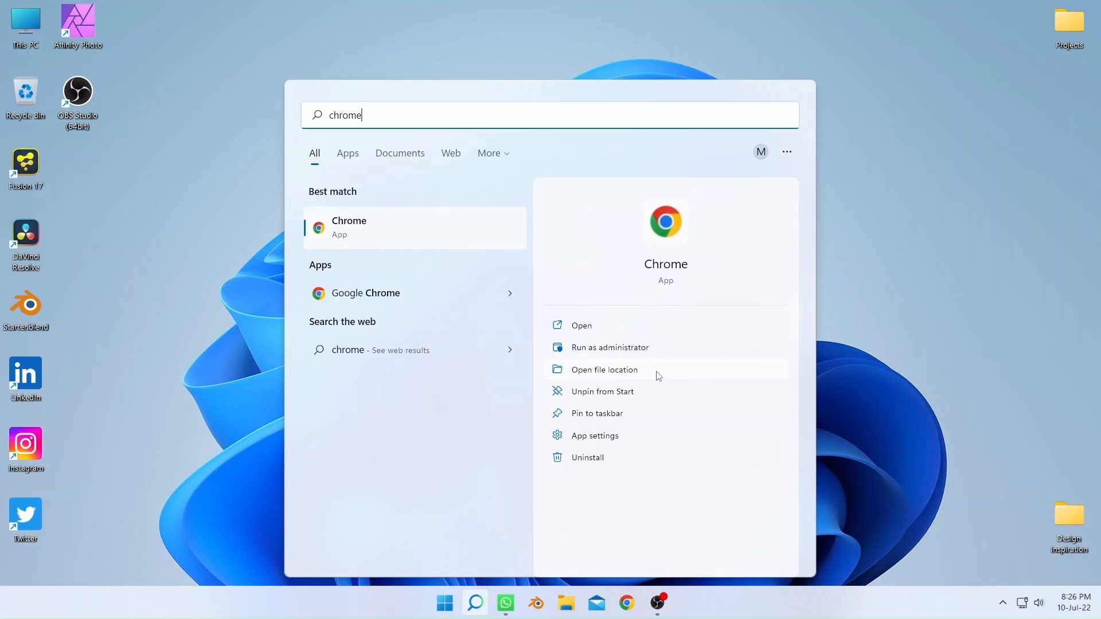
{"action": "left_click", "coordinate": [584, 329]}
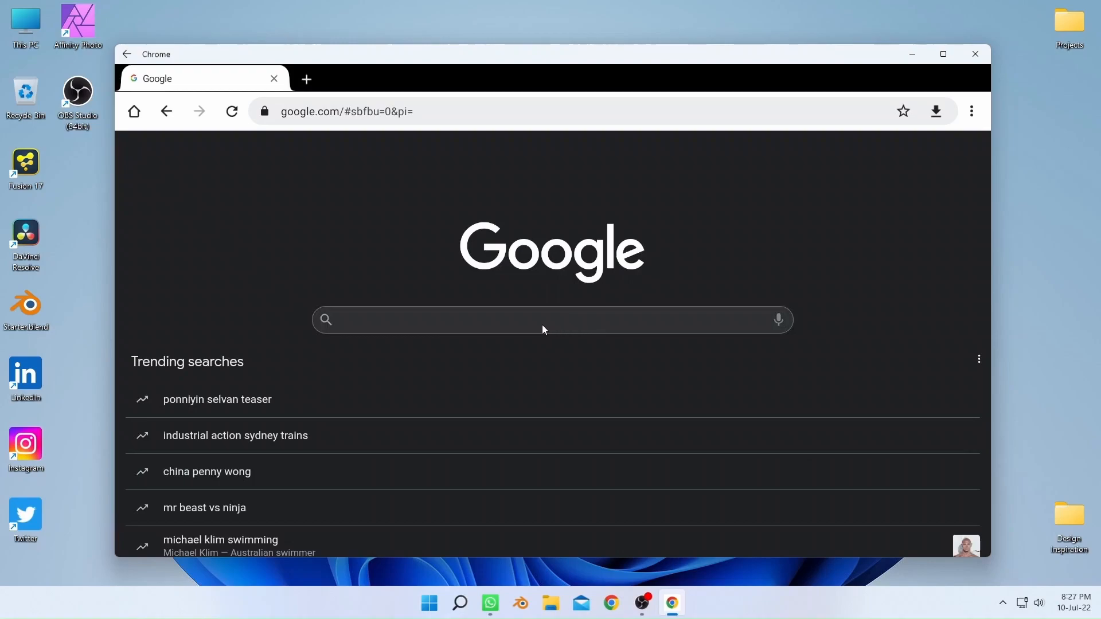
{"action": "left_click", "coordinate": [544, 327]}
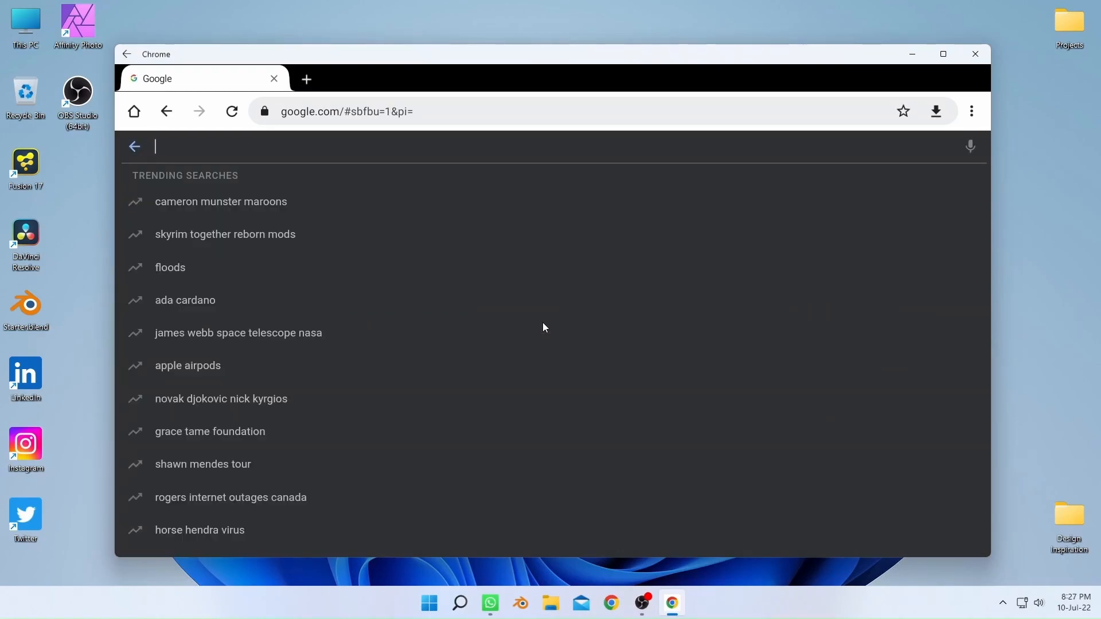
{"action": "type", "text": "apkmirror.com"}
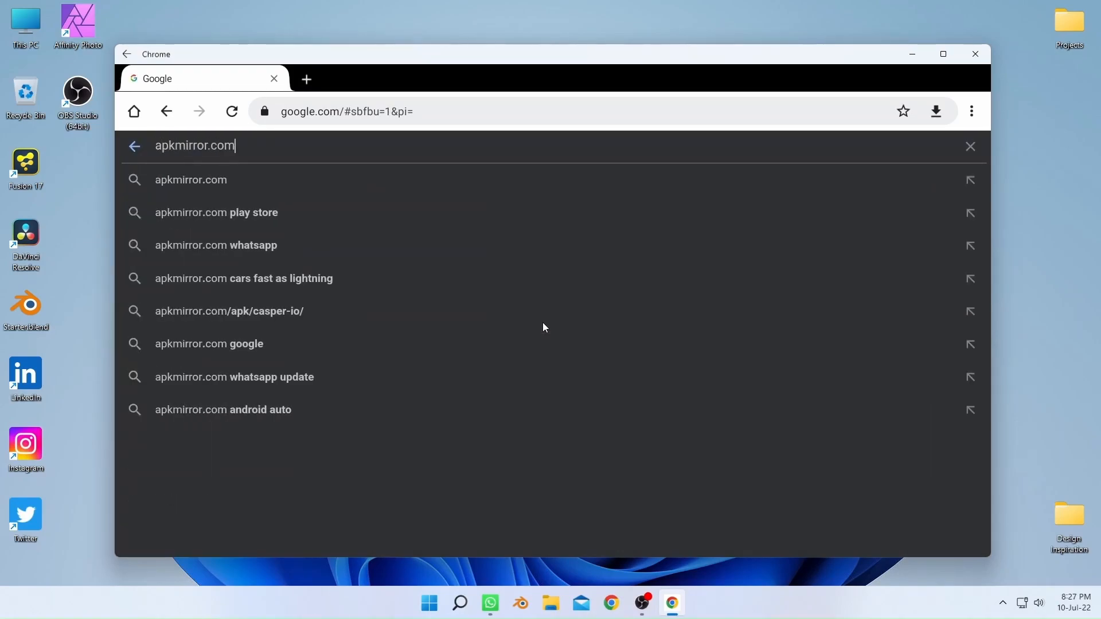
{"action": "key", "text": "Return"}
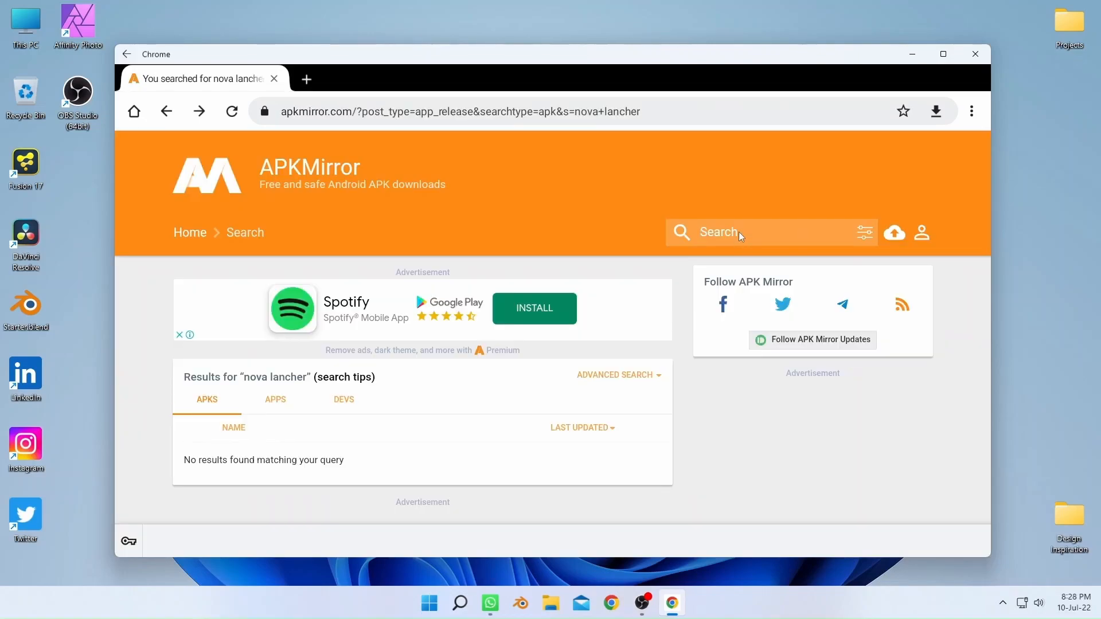
Search APKMirror for "nova launcher" and open the Nova Launcher 7.0.57 release page.
{"action": "left_click", "coordinate": [738, 231]}
{"action": "type", "text": "nova launcher"}
{"action": "key", "text": "Return"}
{"action": "scroll", "coordinate": [300, 293], "scroll_direction": "down", "scroll_amount": 3}
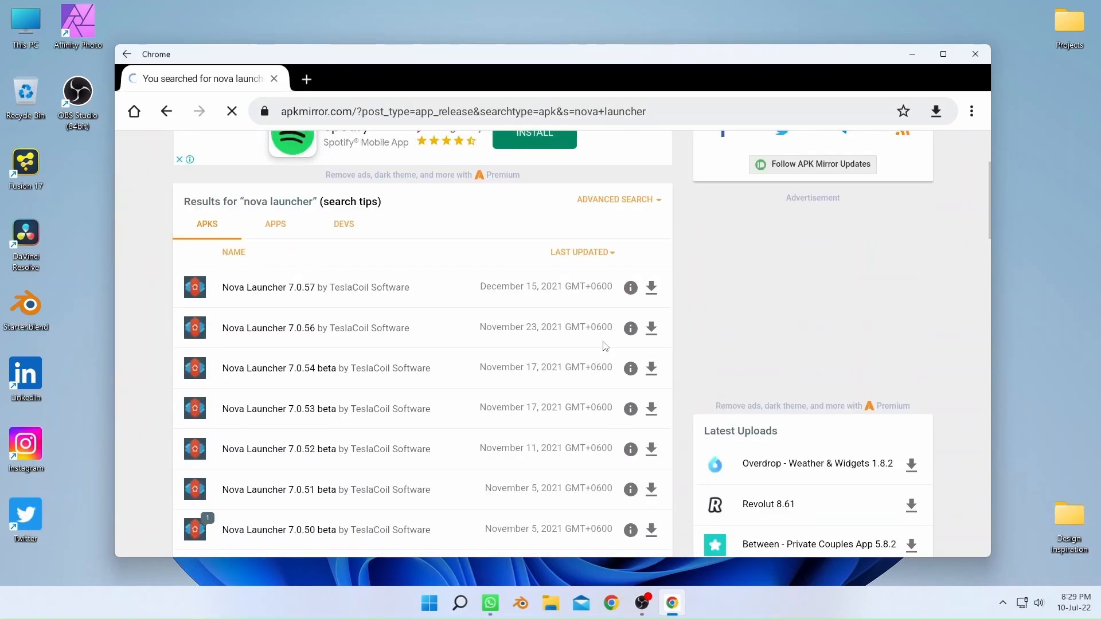
{"action": "left_click", "coordinate": [300, 290]}
Download the universal APK variant of Nova Launcher 7.0.57, accepting the download despite the harmful-file warning.
{"action": "scroll", "coordinate": [659, 291], "scroll_direction": "down", "scroll_amount": 9}
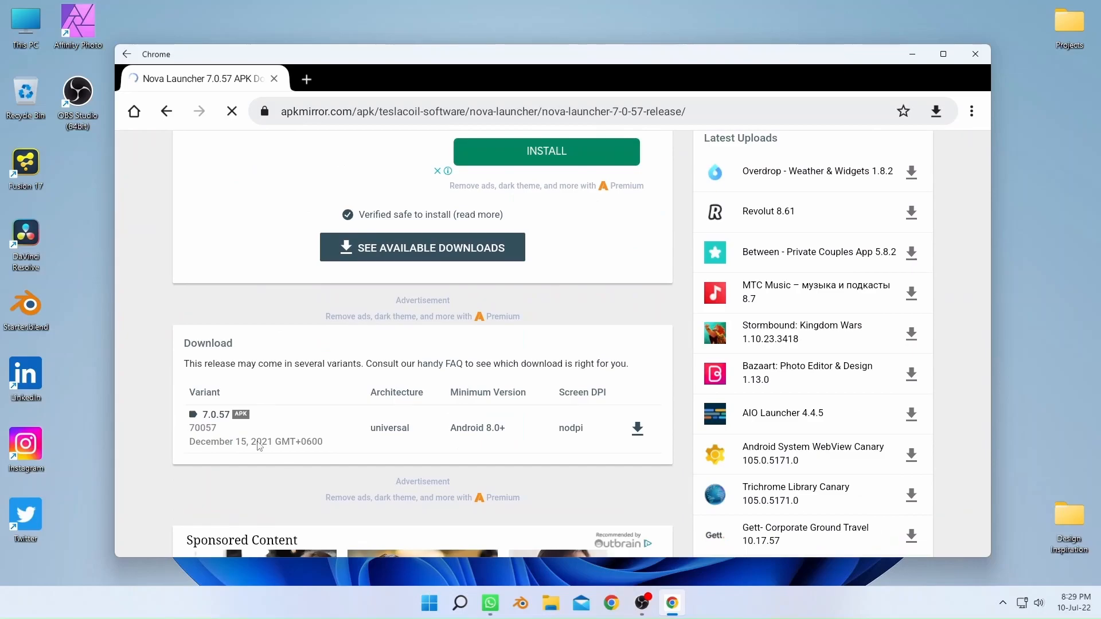
{"action": "left_click", "coordinate": [637, 430]}
{"action": "scroll", "coordinate": [583, 384], "scroll_direction": "down", "scroll_amount": 8}
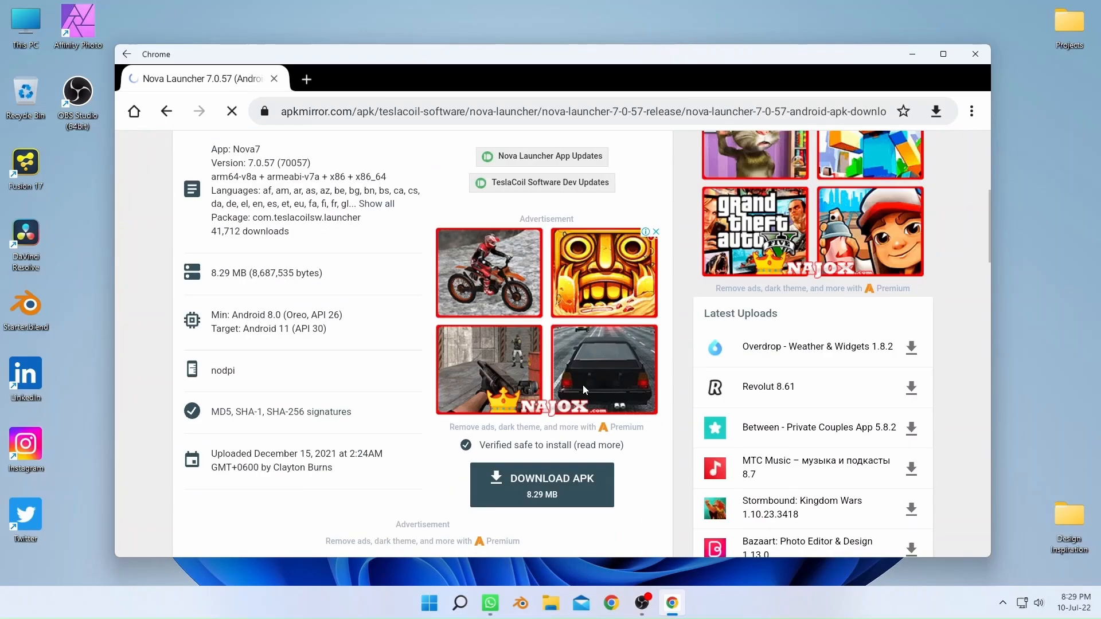
{"action": "left_click", "coordinate": [556, 404]}
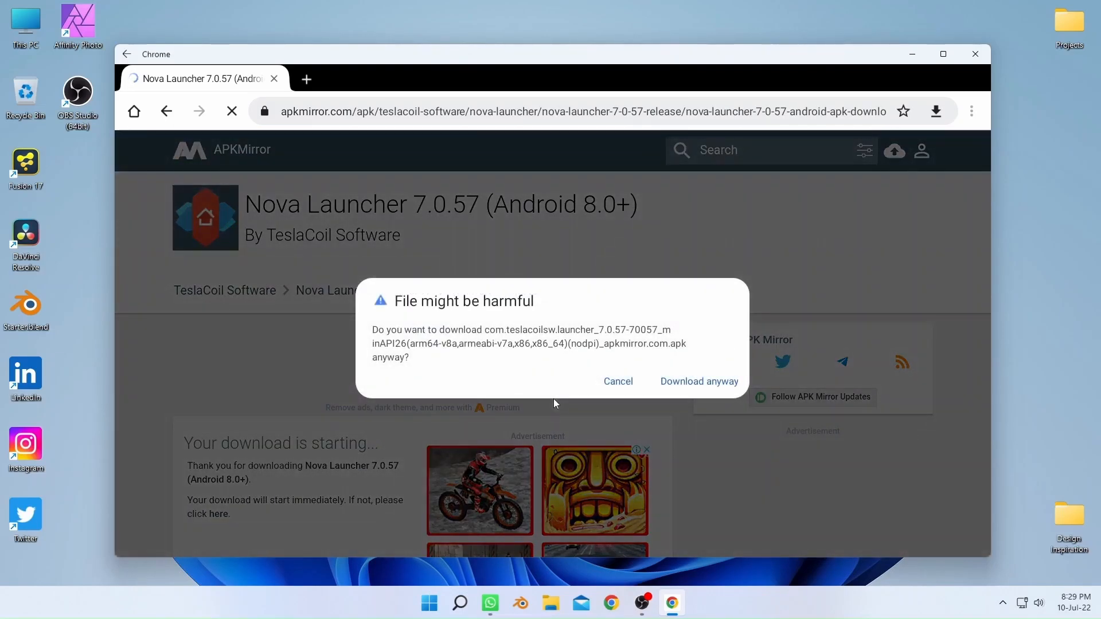
{"action": "left_click", "coordinate": [694, 383]}
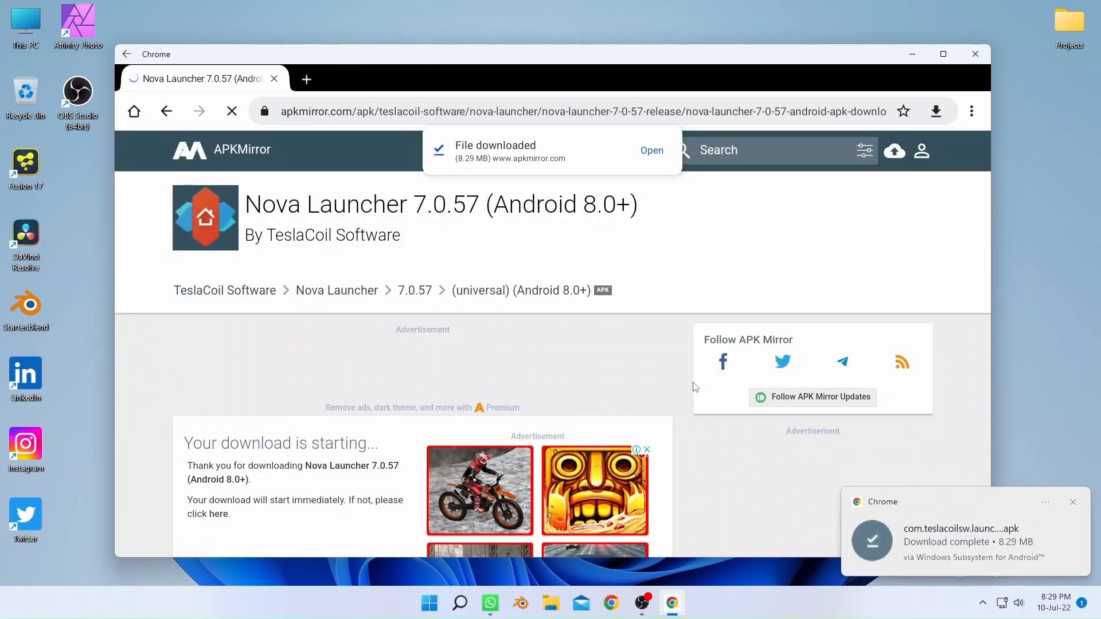
Open the downloaded Nova Launcher APK with Package installer just once, update Nova7, and leave its app drawer after launching it.
{"action": "left_click", "coordinate": [655, 154]}
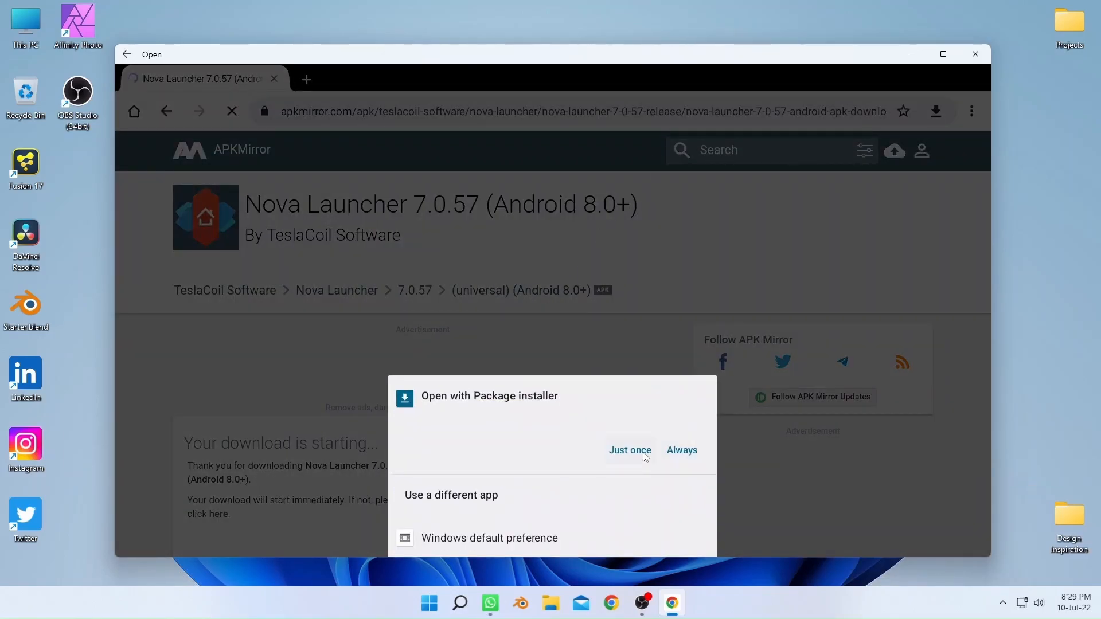
{"action": "left_click", "coordinate": [644, 452]}
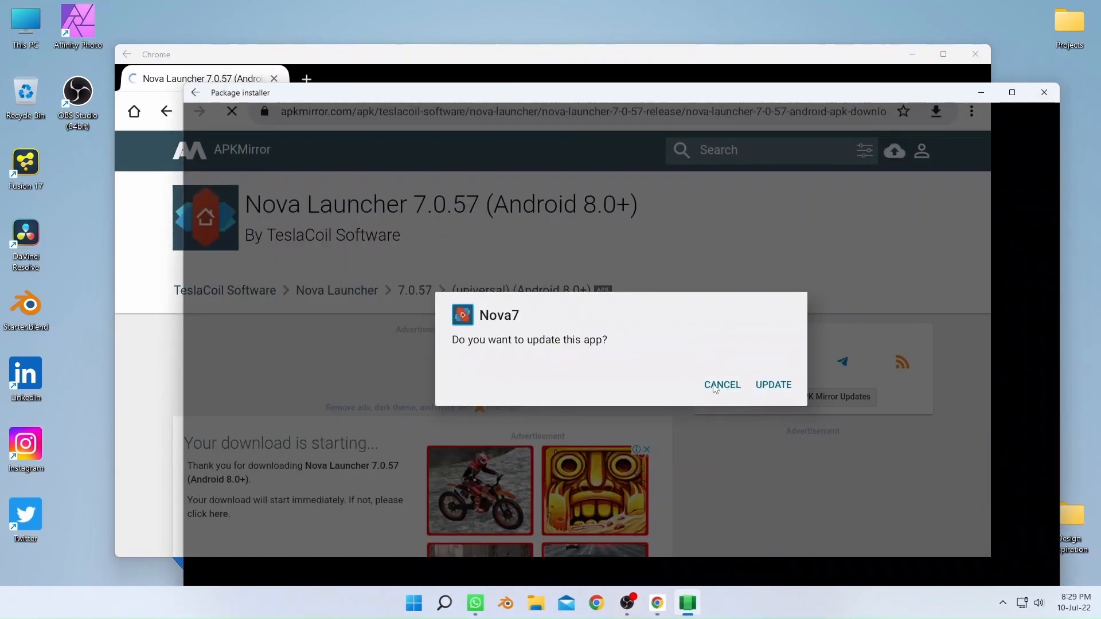
{"action": "left_click", "coordinate": [773, 387]}
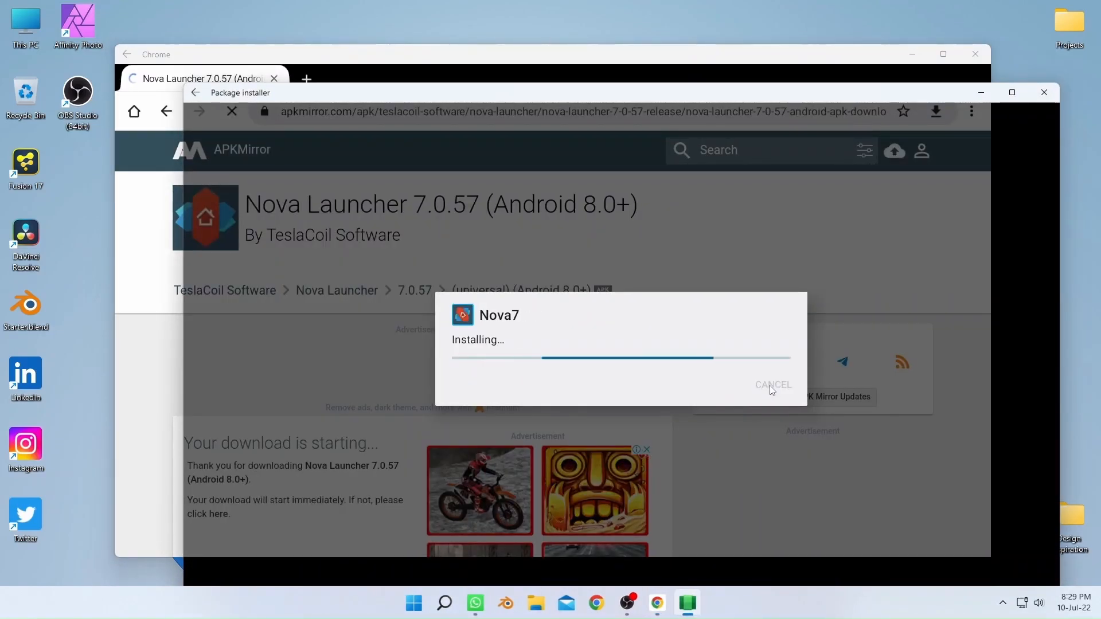
{"action": "left_click", "coordinate": [768, 388]}
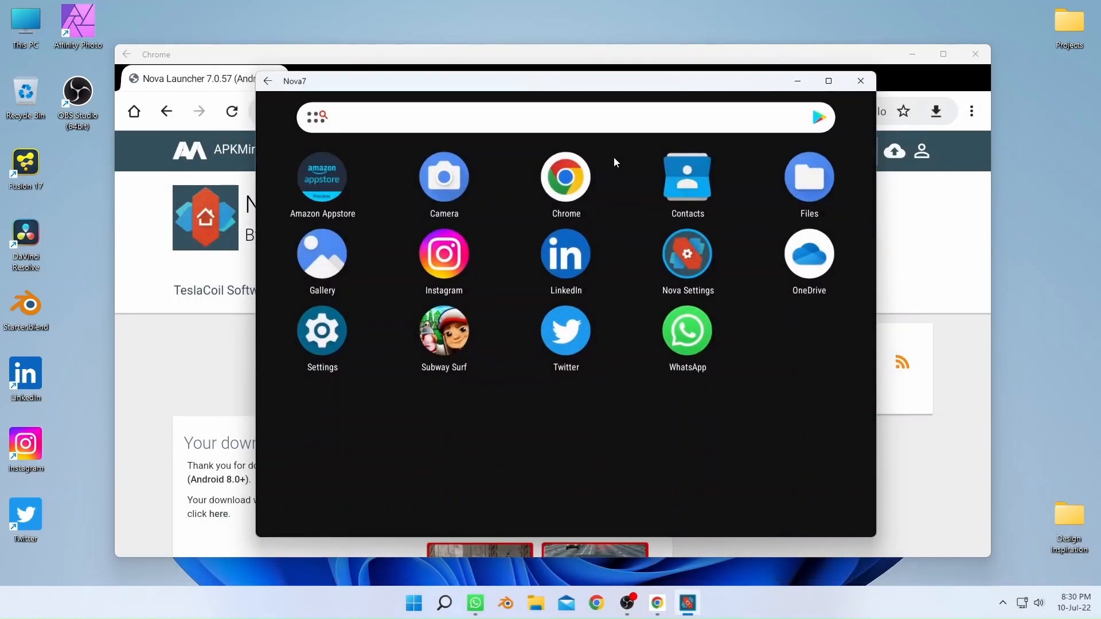
{"action": "left_click_drag", "start_coordinate": [608, 123], "coordinate": [601, 442]}
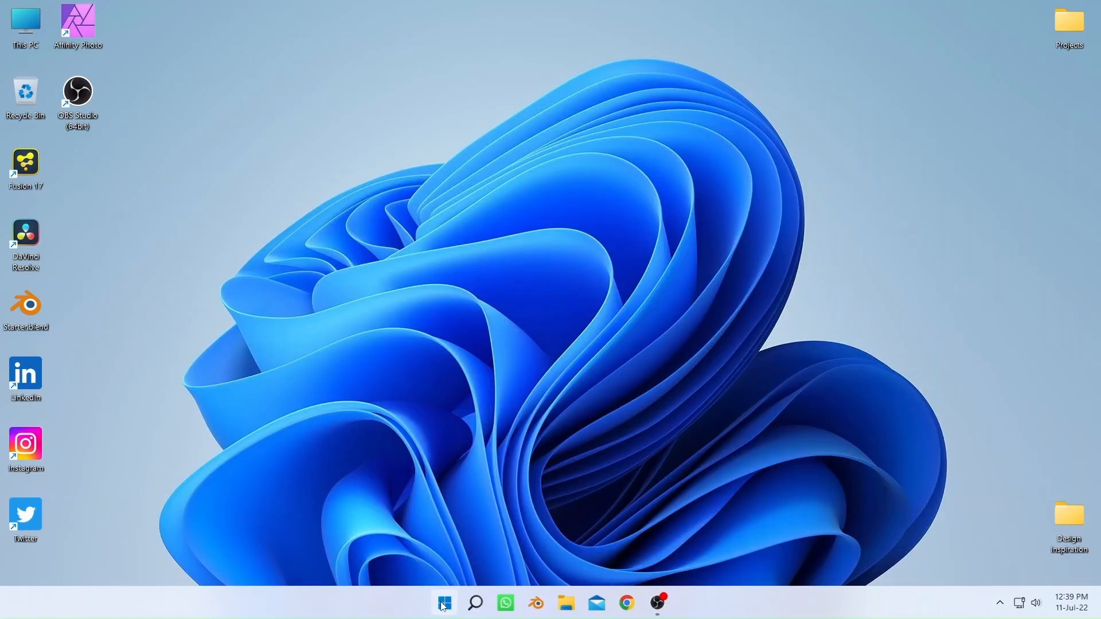
Launch Nova7 from the pinned apps, view its app drawer, return to its home screen, and check the Windows pinned apps.
{"action": "left_click", "coordinate": [445, 603]}
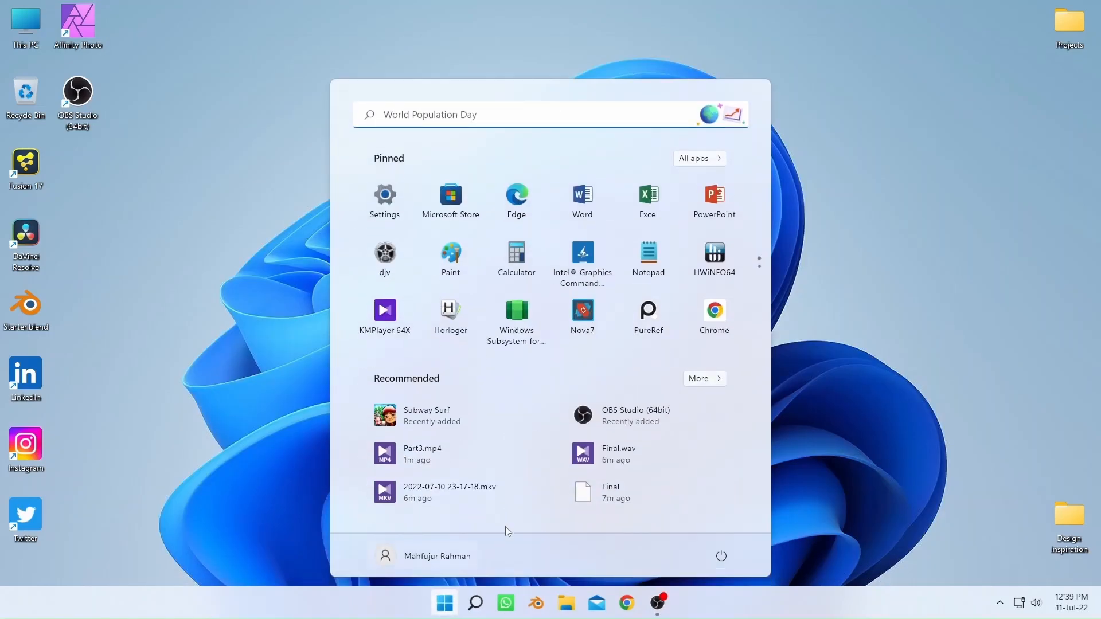
{"action": "left_click", "coordinate": [580, 324]}
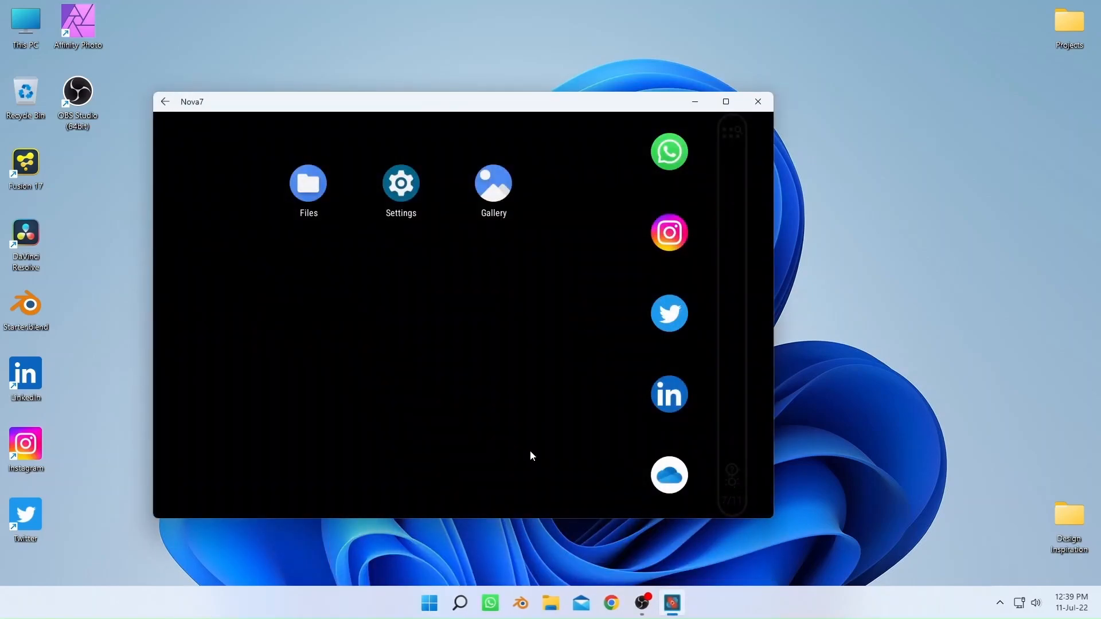
{"action": "left_click_drag", "start_coordinate": [530, 452], "coordinate": [540, 267]}
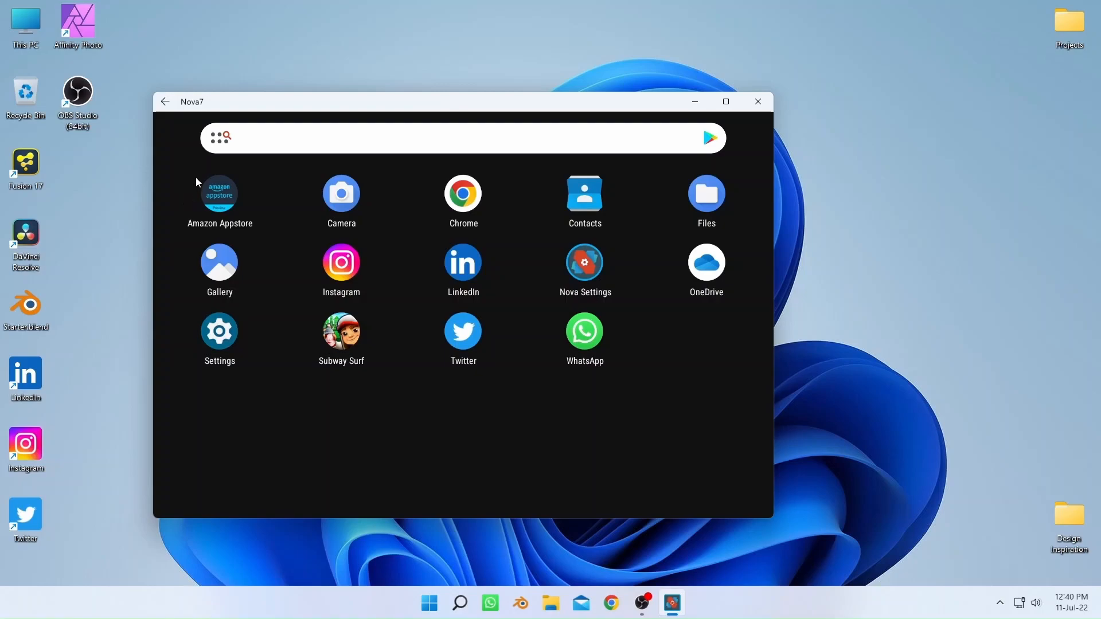
{"action": "left_click", "coordinate": [165, 101]}
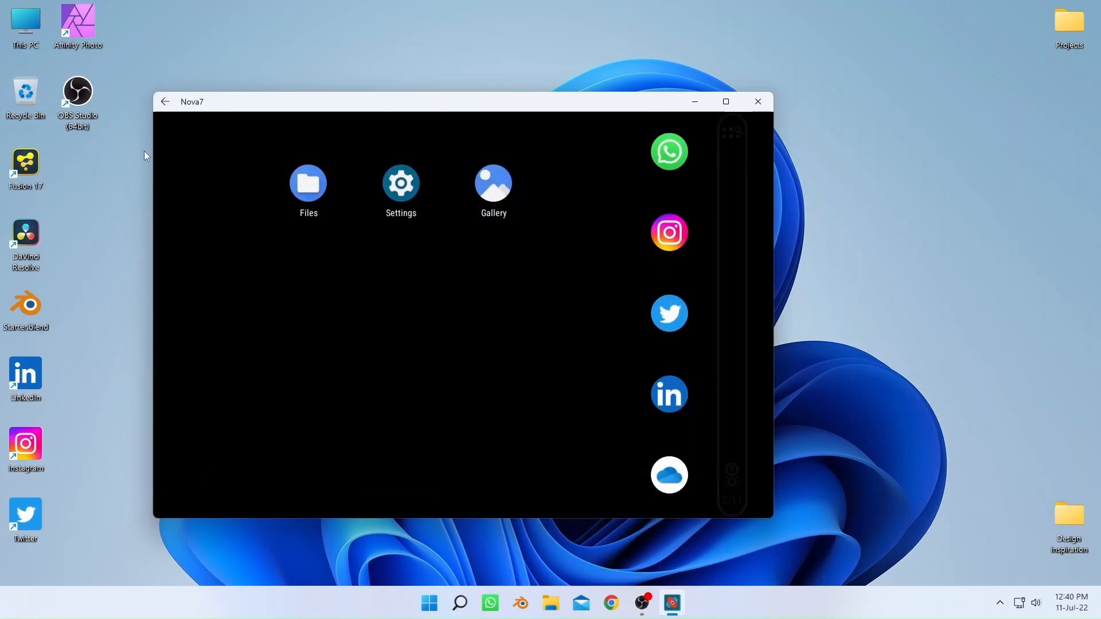
{"action": "left_click", "coordinate": [430, 603]}
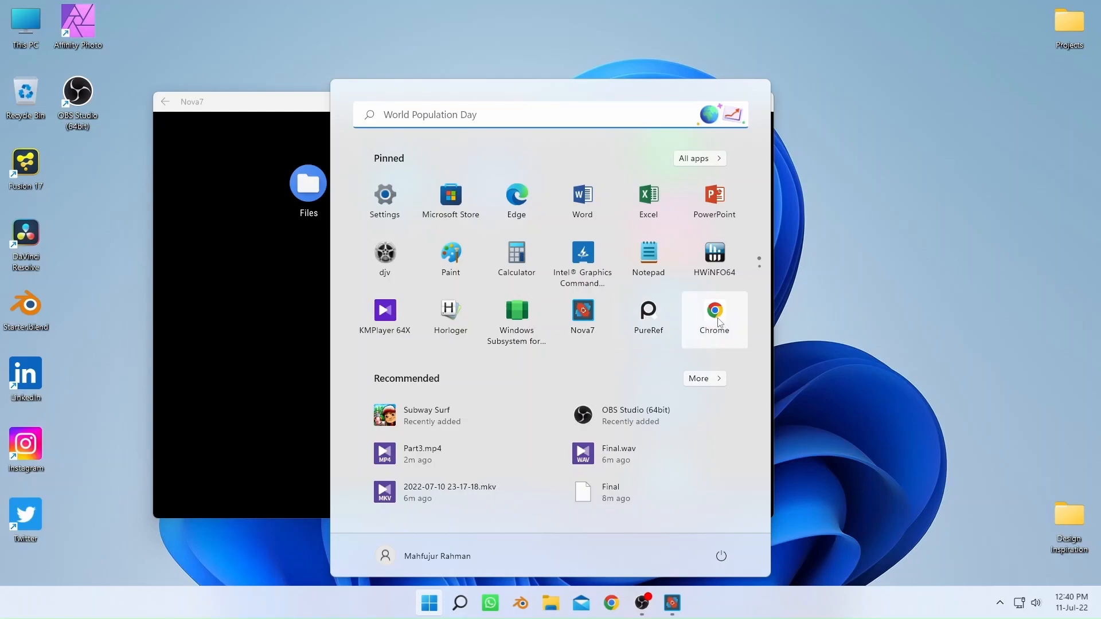
{"action": "left_click", "coordinate": [274, 316]}
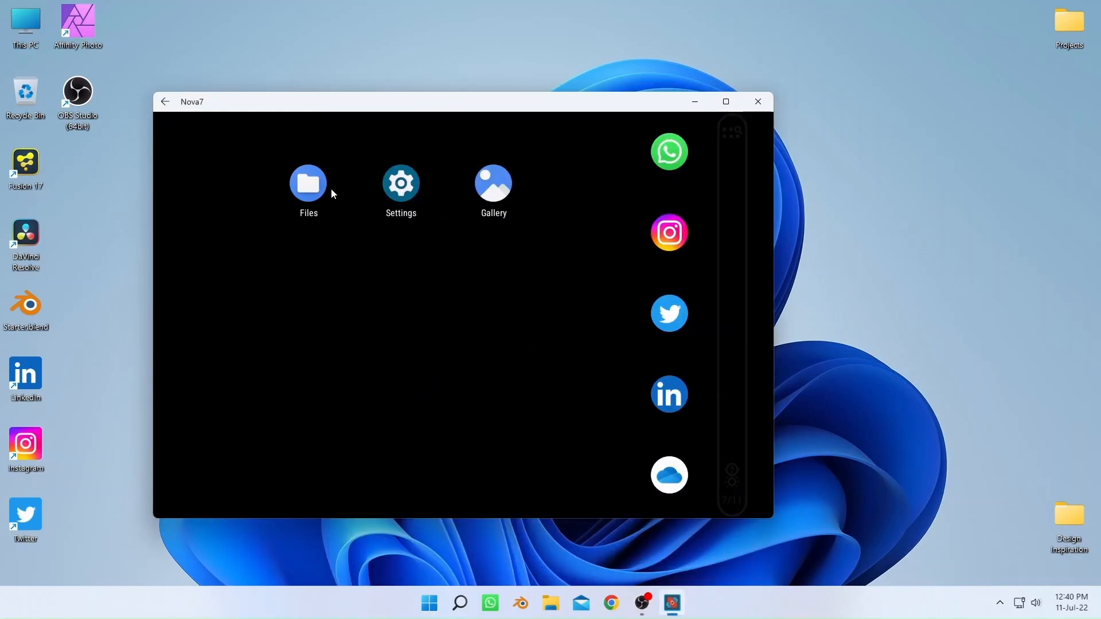
Try opening the Subway Surf APK in the Files app's Downloads with Package installer just once, cancel the update, and close Files.
{"action": "left_click", "coordinate": [314, 192]}
{"action": "left_click", "coordinate": [494, 342]}
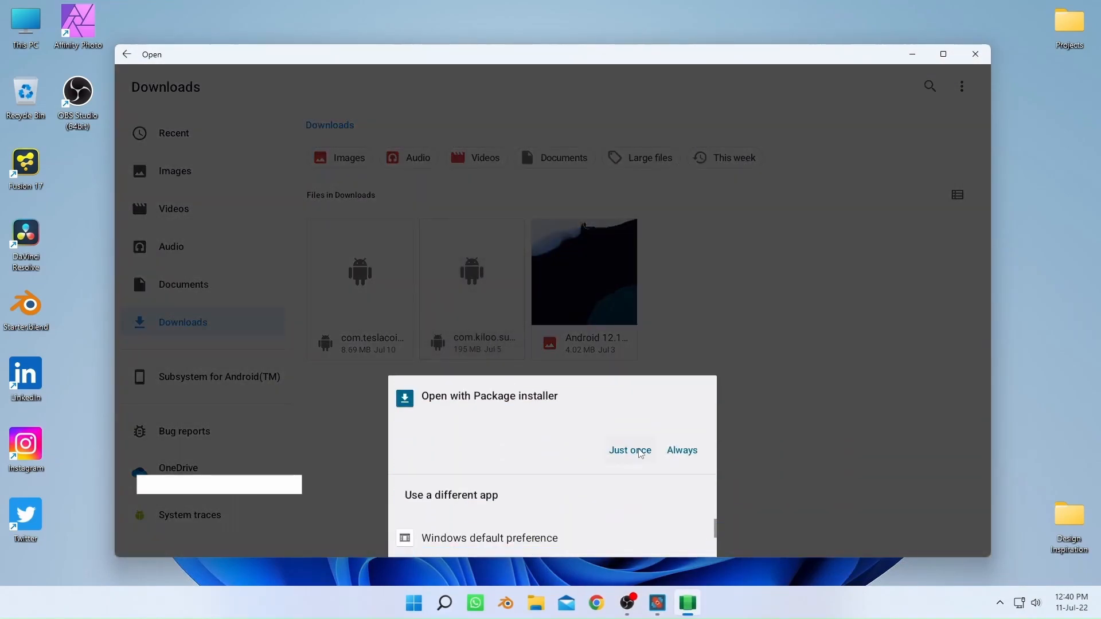
{"action": "left_click", "coordinate": [631, 450]}
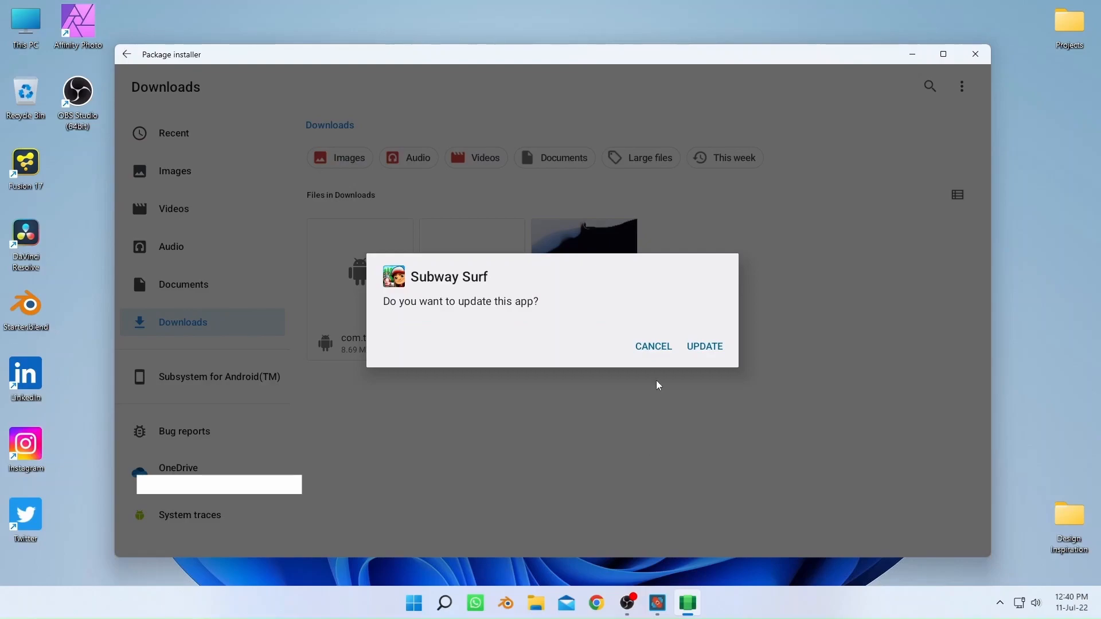
{"action": "left_click", "coordinate": [657, 354]}
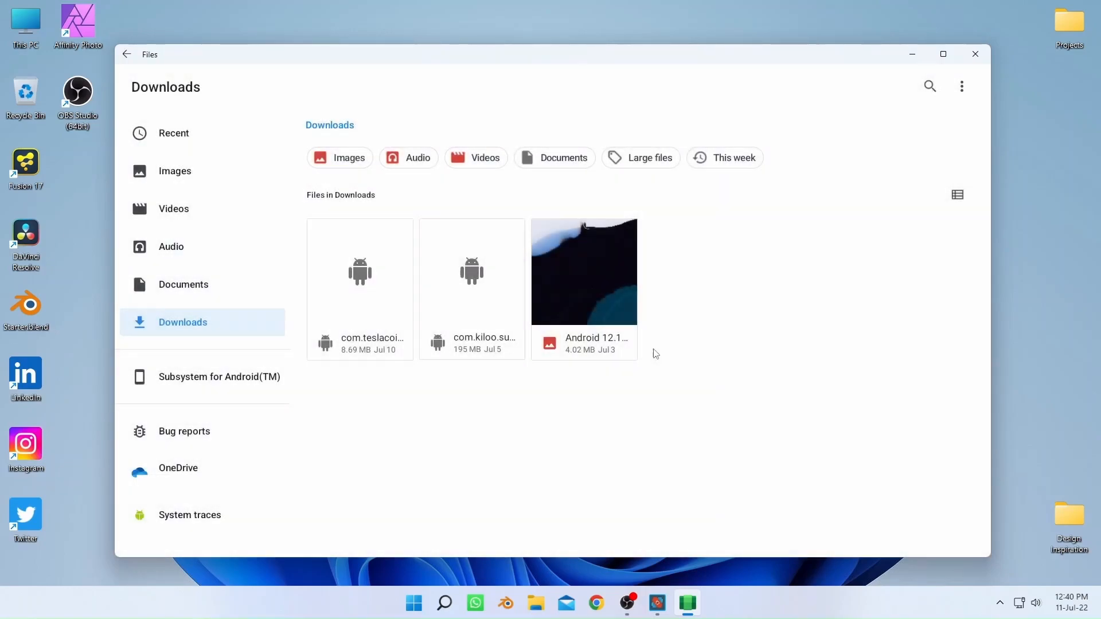
{"action": "left_click", "coordinate": [975, 54]}
Open the Android Settings app from the Nova7 home screen and look through its settings list.
{"action": "left_click", "coordinate": [397, 191]}
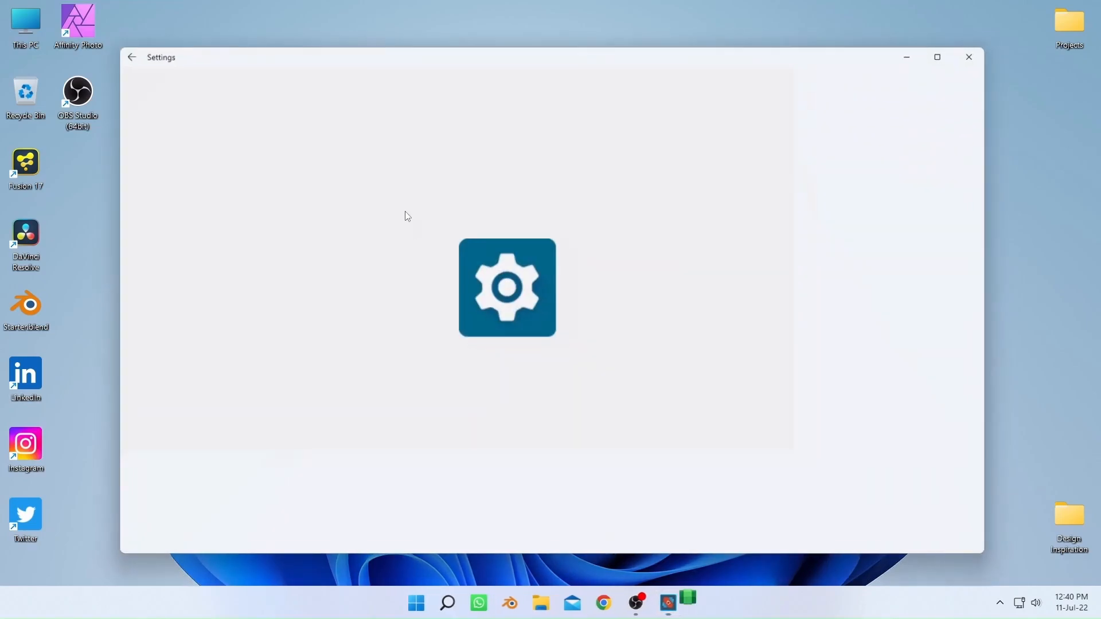
{"action": "scroll", "coordinate": [496, 327], "scroll_direction": "down", "scroll_amount": 4}
{"action": "scroll", "coordinate": [497, 225], "scroll_direction": "down", "scroll_amount": 5}
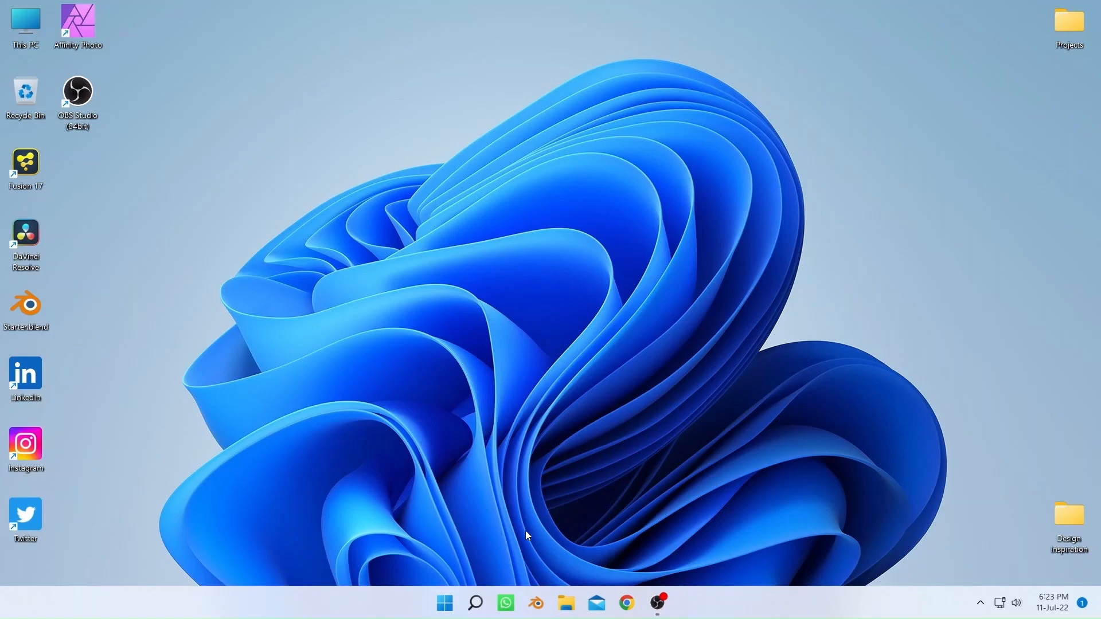
With Nova7 running, view the Android Downloads through the Files entry in Windows Subsystem for Android Settings, and close both windows.
{"action": "left_click", "coordinate": [444, 603]}
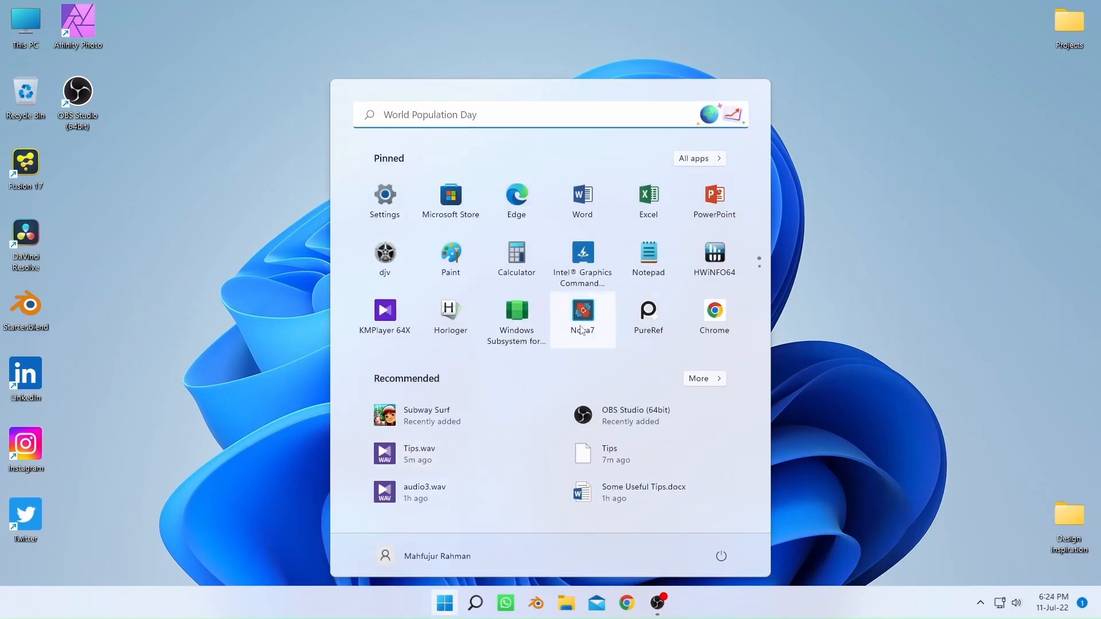
{"action": "left_click", "coordinate": [580, 324]}
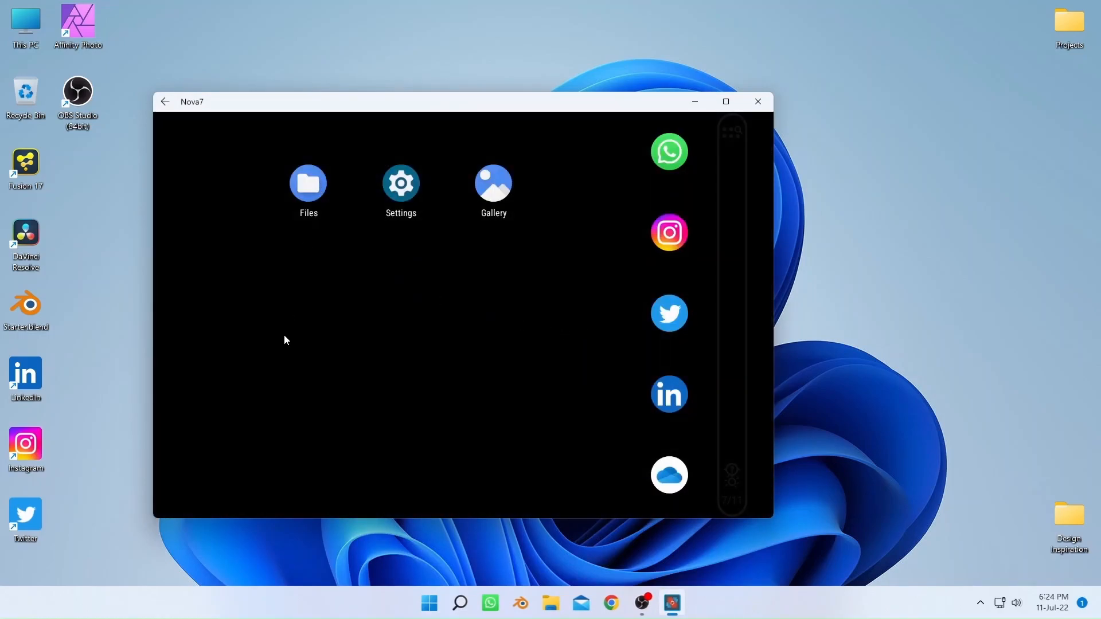
{"action": "left_click", "coordinate": [430, 603]}
{"action": "left_click", "coordinate": [525, 321]}
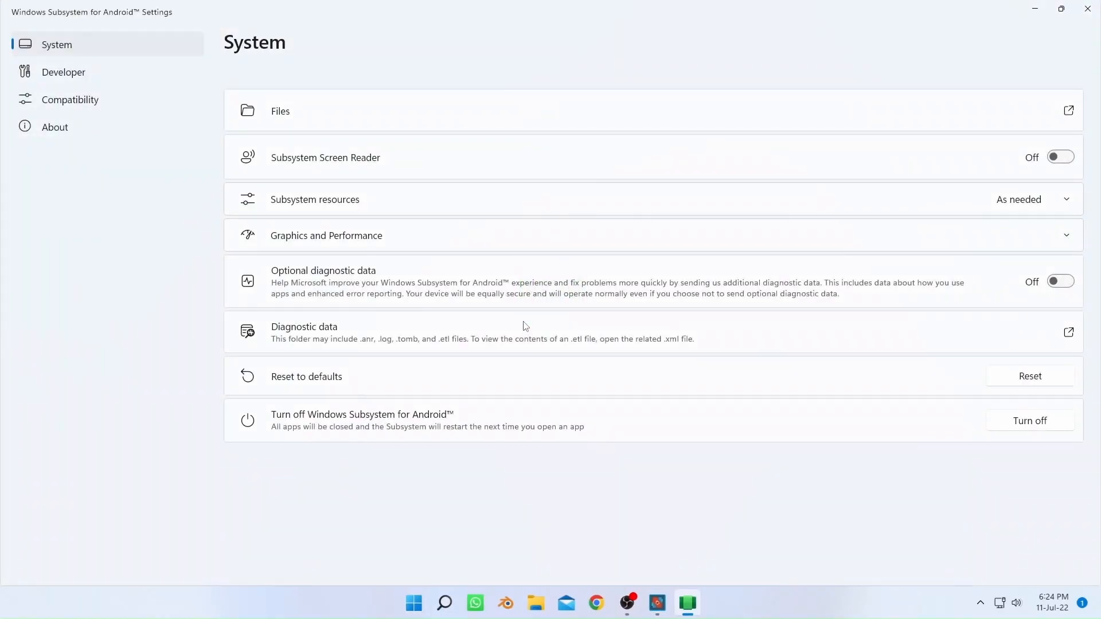
{"action": "left_click", "coordinate": [1070, 111]}
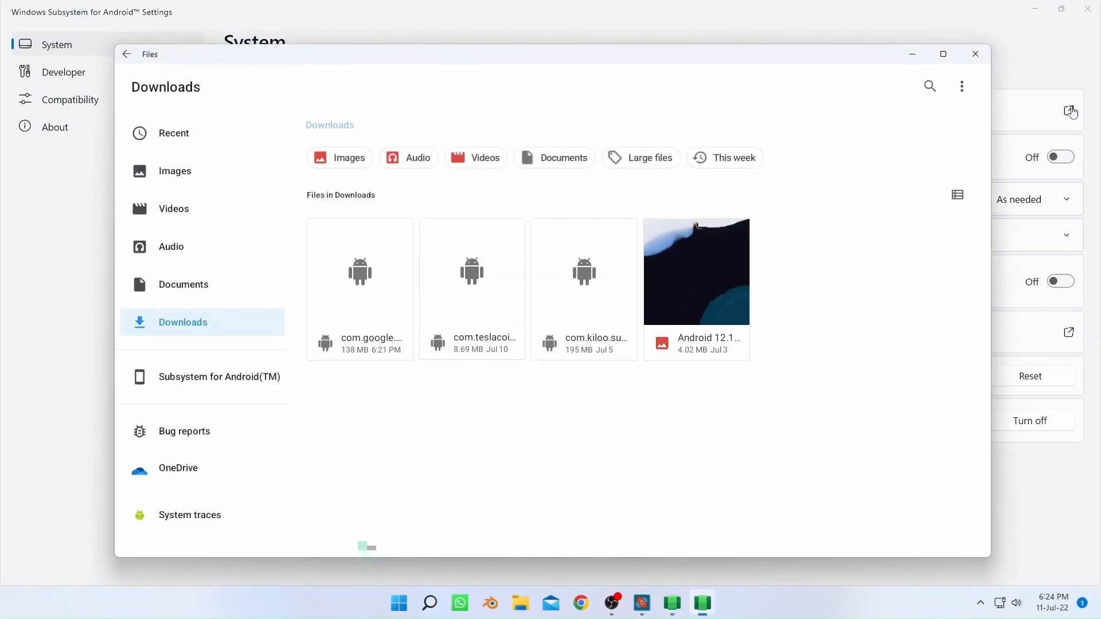
{"action": "left_click", "coordinate": [975, 54]}
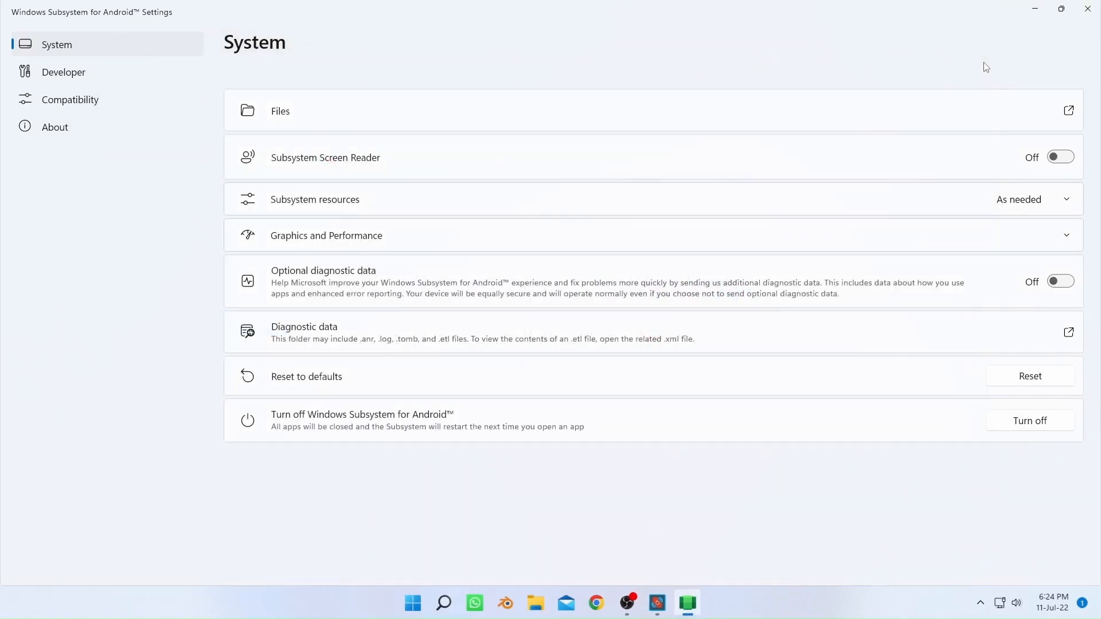
{"action": "left_click", "coordinate": [1088, 9]}
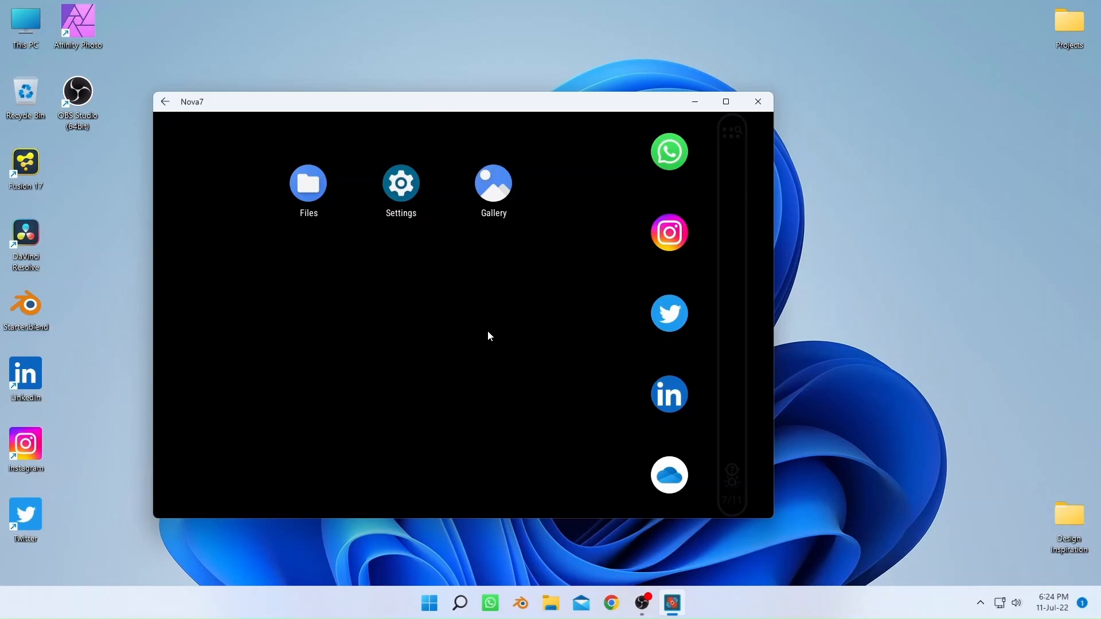
Install and launch YouTube from the com.google APK in the Files app's Downloads, using Package installer just once, and minimize Files.
{"action": "left_click", "coordinate": [308, 184]}
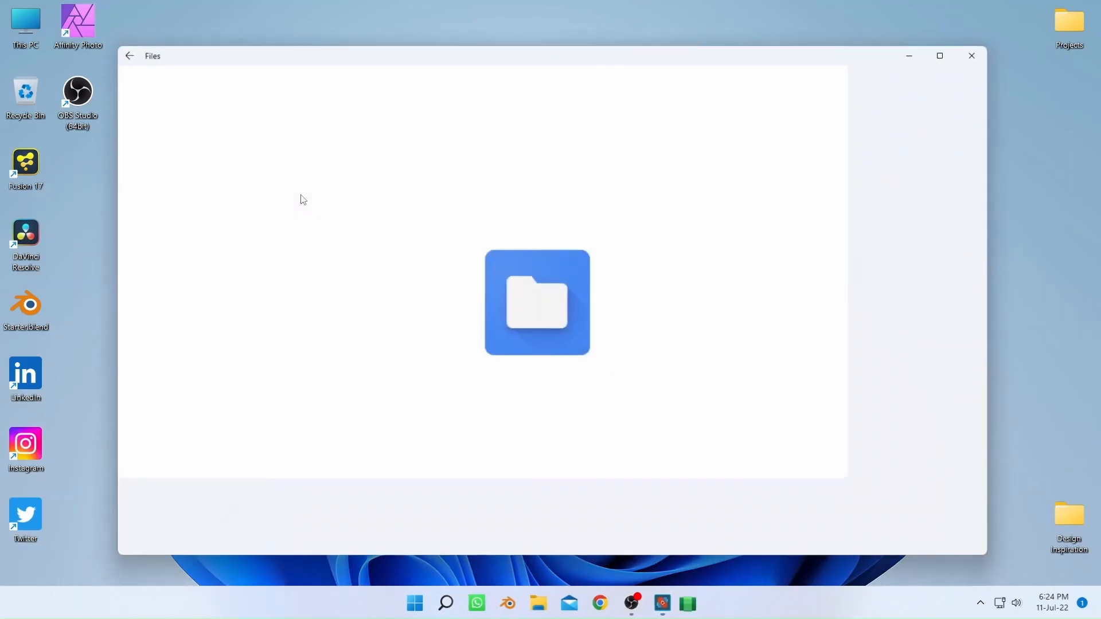
{"action": "left_click", "coordinate": [367, 334]}
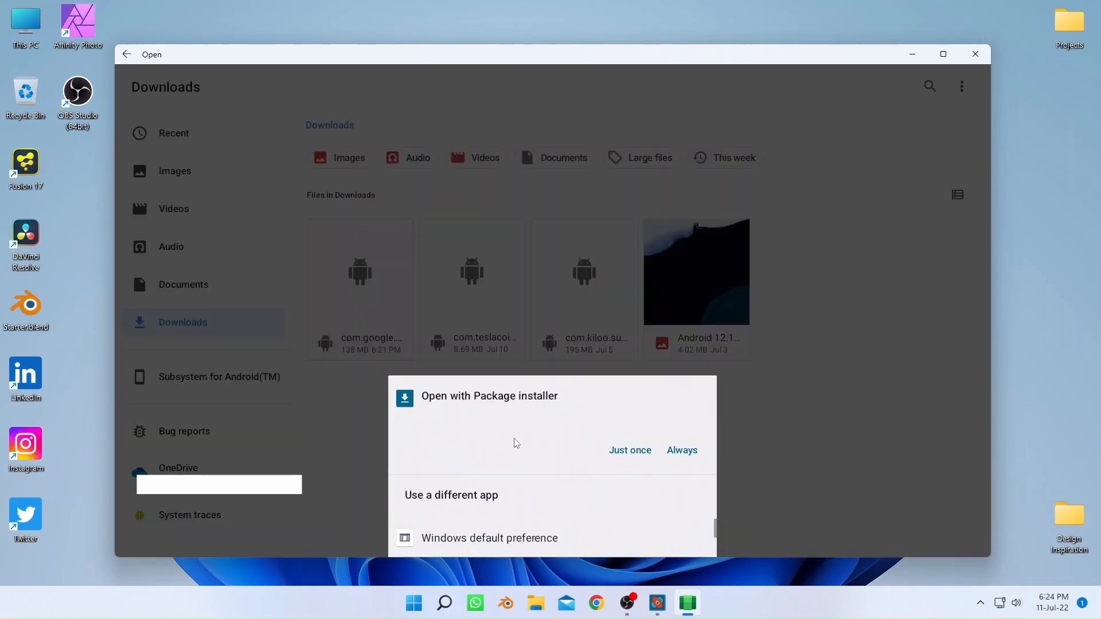
{"action": "left_click", "coordinate": [628, 454]}
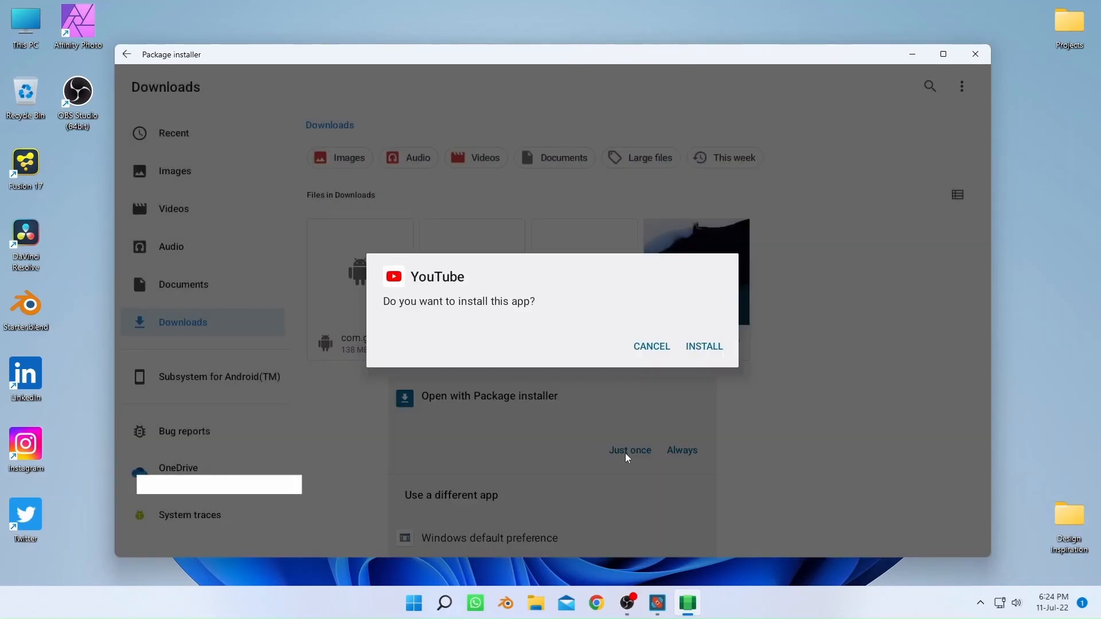
{"action": "left_click", "coordinate": [705, 347]}
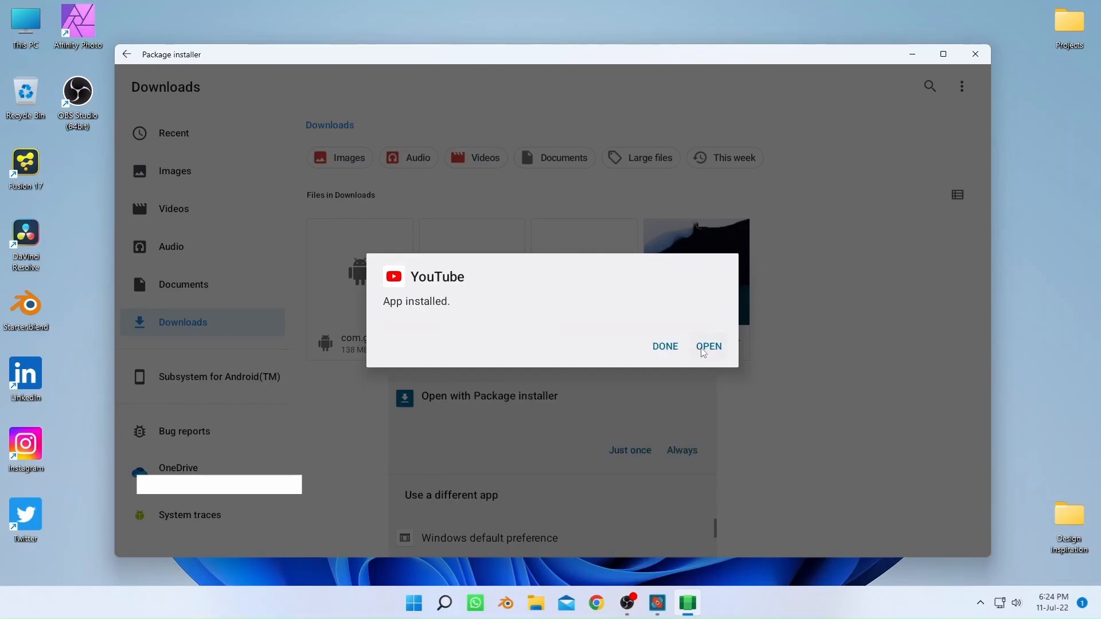
{"action": "left_click", "coordinate": [709, 347]}
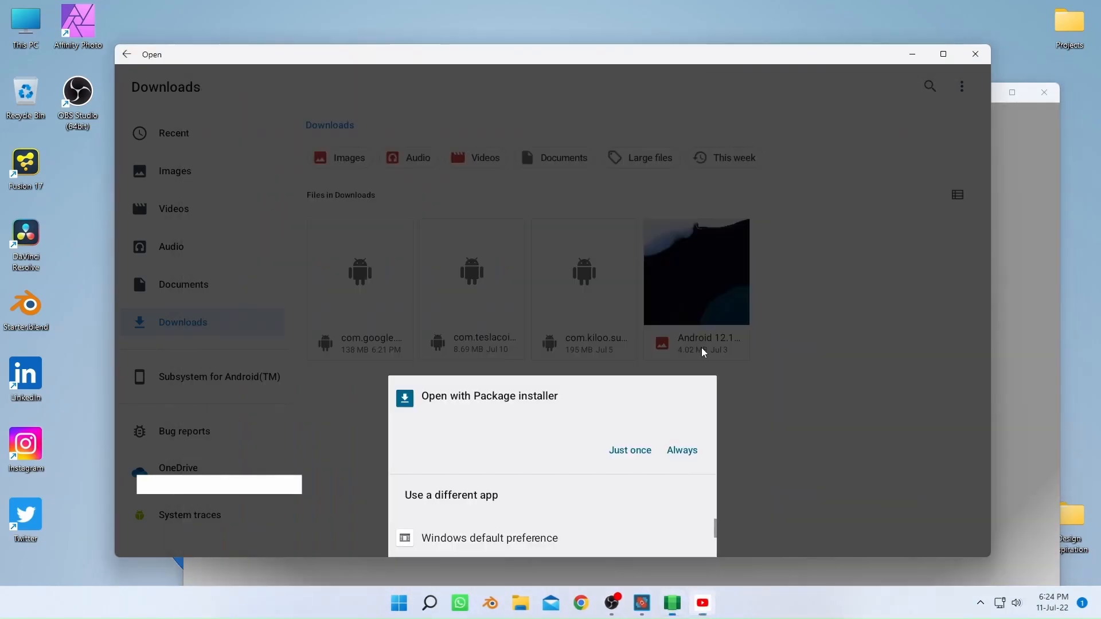
{"action": "left_click", "coordinate": [755, 439]}
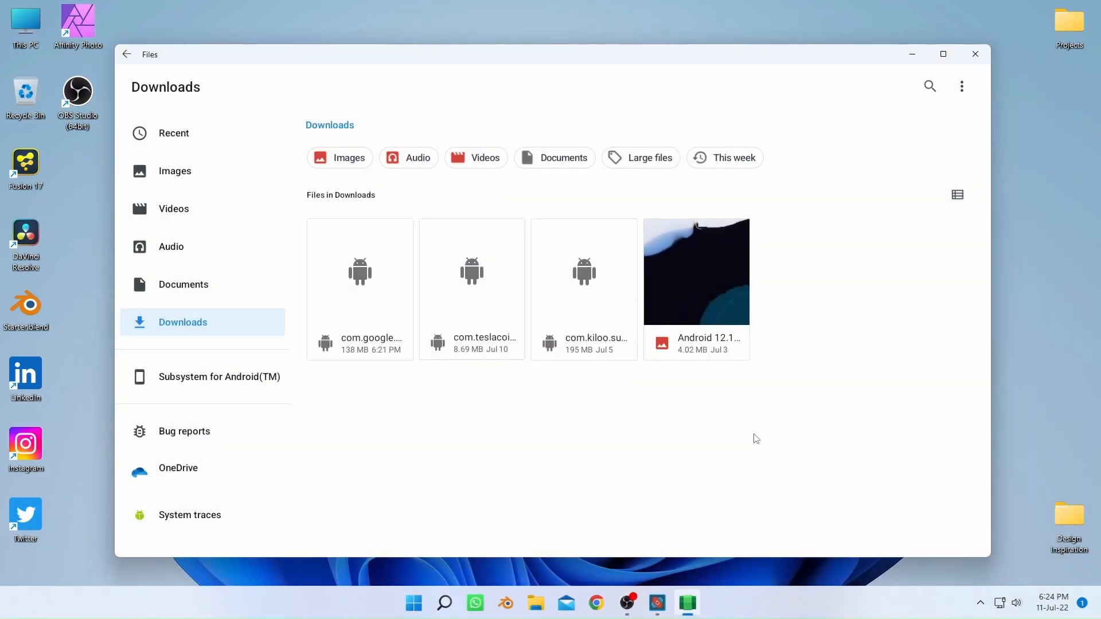
{"action": "left_click", "coordinate": [913, 54]}
Show the Nova7 app drawer, try the YouTube entry in it, and move the Nova7 window closer to the desktop's centre.
{"action": "left_click_drag", "start_coordinate": [582, 391], "coordinate": [582, 223]}
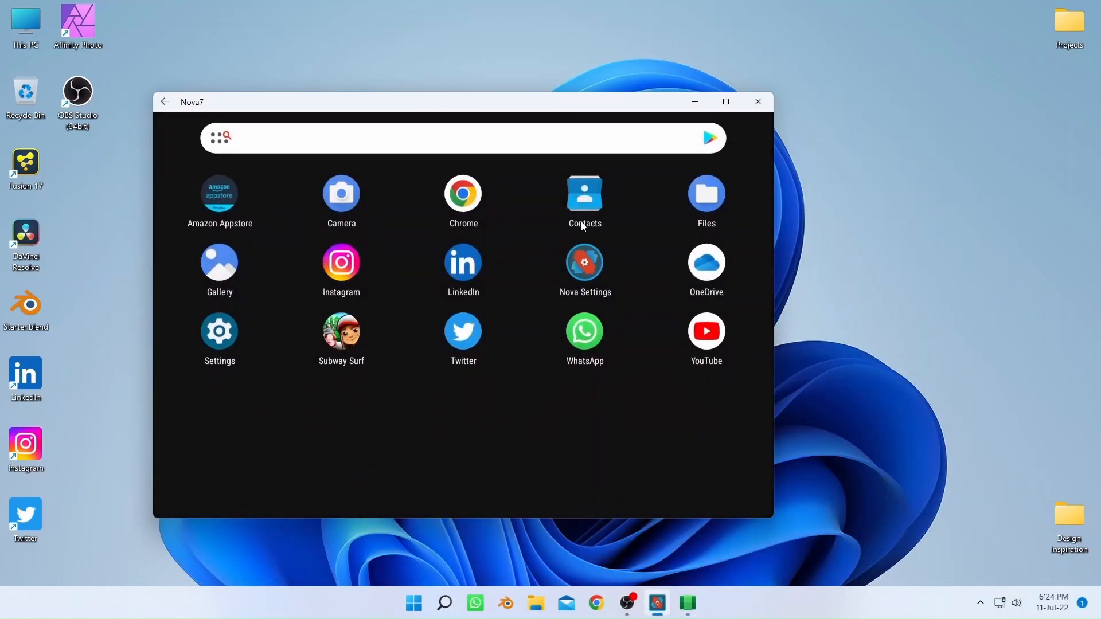
{"action": "left_click", "coordinate": [715, 345]}
{"action": "left_click", "coordinate": [711, 337]}
{"action": "left_click_drag", "start_coordinate": [515, 106], "coordinate": [601, 97]}
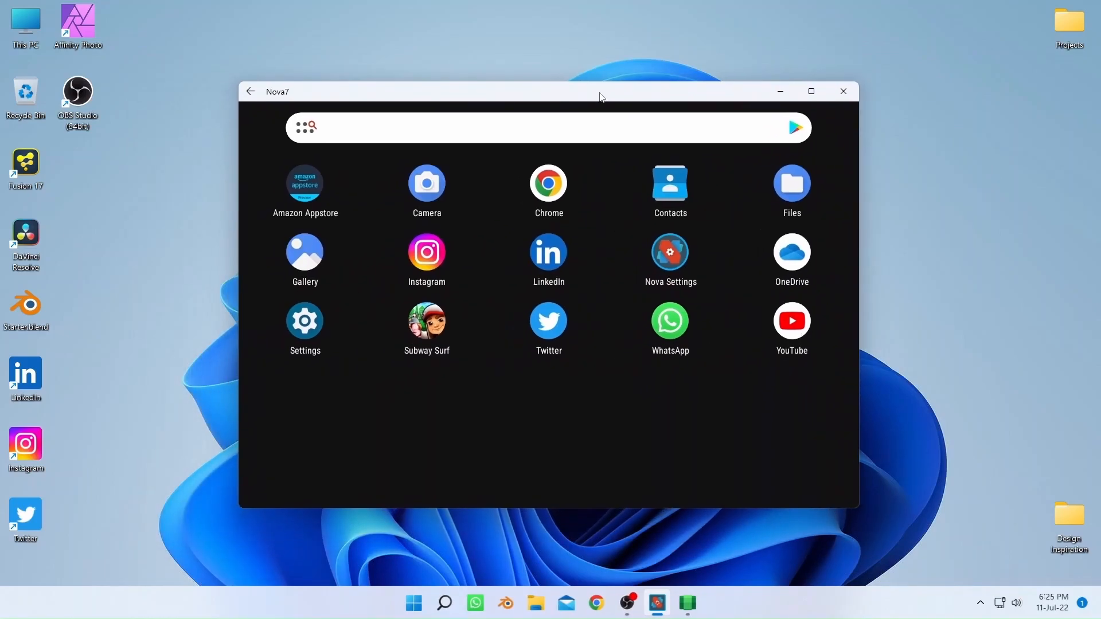
Launch Twitter from the app drawer, narrow its window, scroll through the feed, stretch the window to full height, and close it.
{"action": "left_click", "coordinate": [549, 321]}
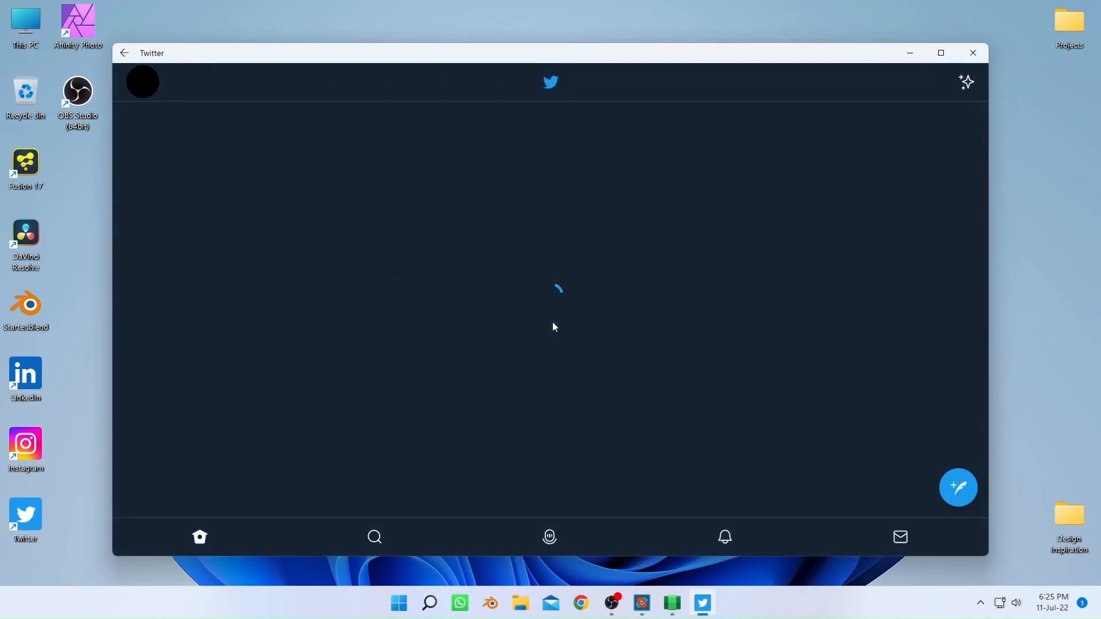
{"action": "left_click_drag", "start_coordinate": [113, 264], "coordinate": [588, 264]}
{"action": "left_click_drag", "start_coordinate": [784, 365], "coordinate": [813, 249]}
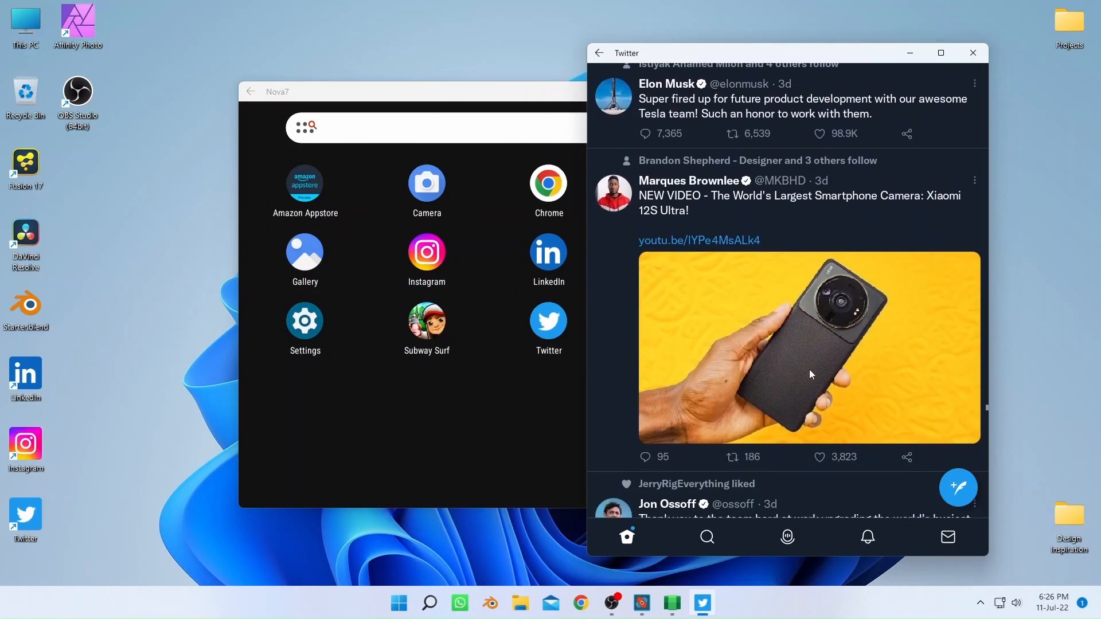
{"action": "left_click_drag", "start_coordinate": [810, 369], "coordinate": [804, 229]}
{"action": "left_click_drag", "start_coordinate": [789, 403], "coordinate": [844, 218]}
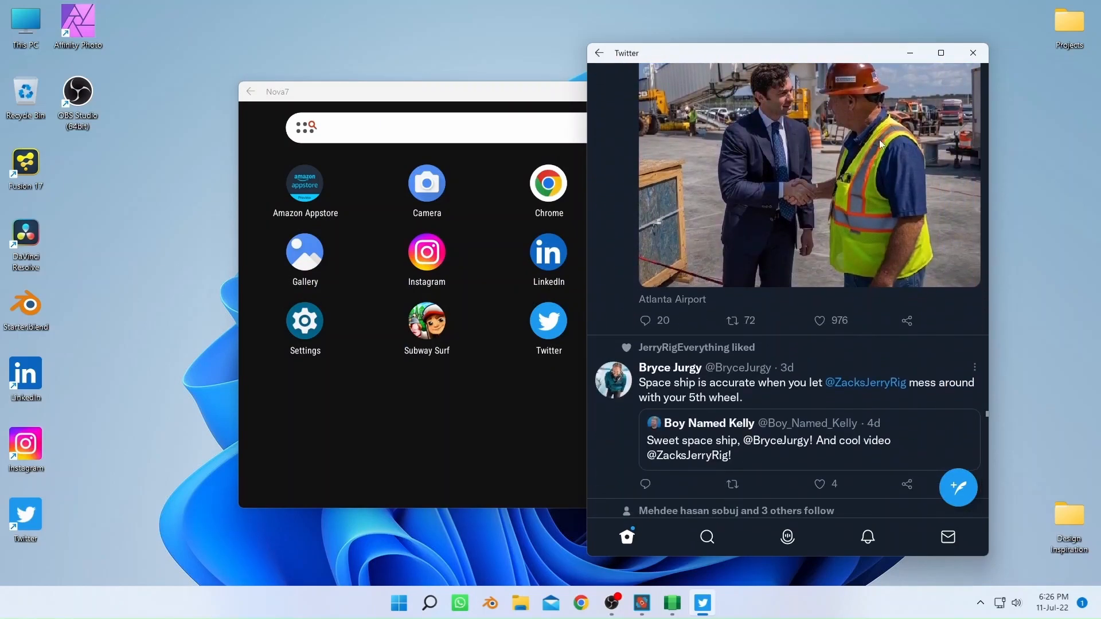
{"action": "left_click_drag", "start_coordinate": [794, 46], "coordinate": [798, 3]}
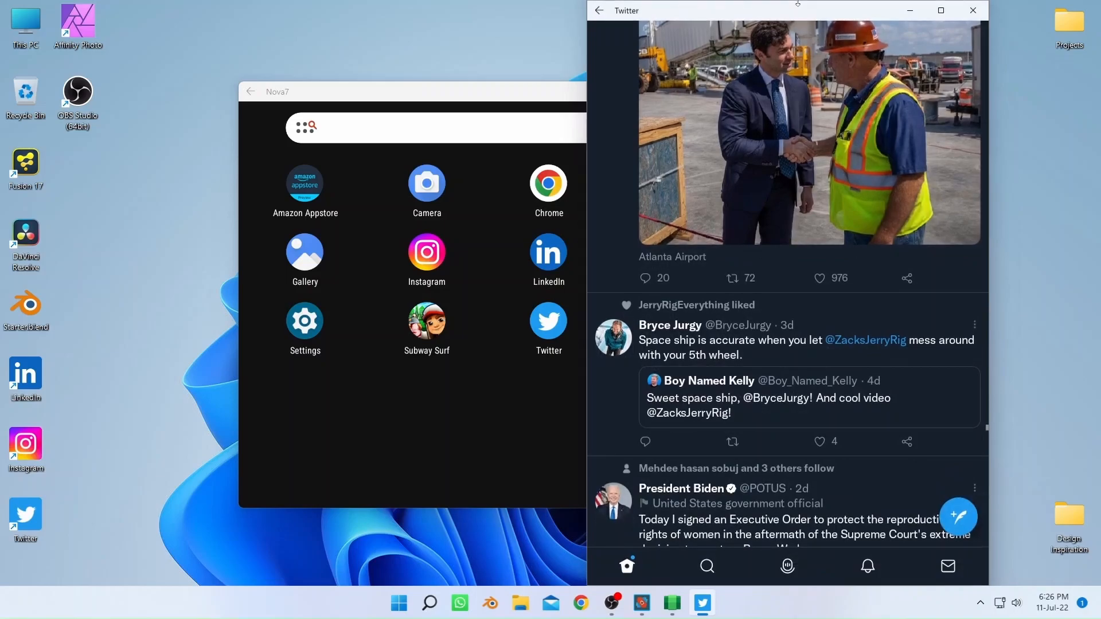
{"action": "left_click", "coordinate": [973, 11]}
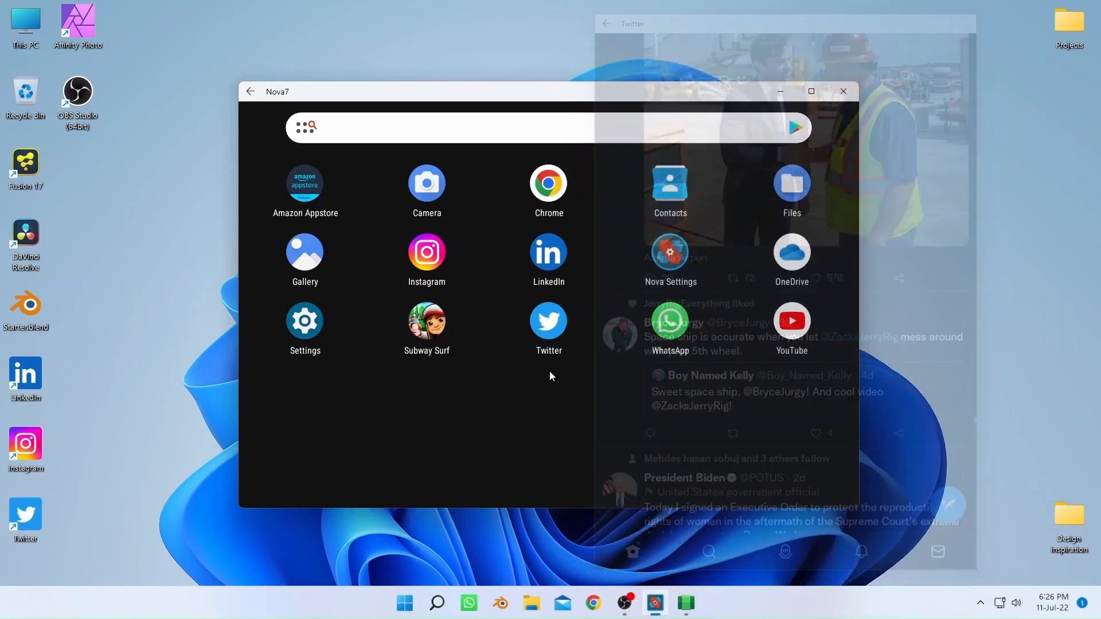
View the Android Downloads in Files alongside This PC in Windows File Explorer, and close both windows.
{"action": "left_click", "coordinate": [791, 194]}
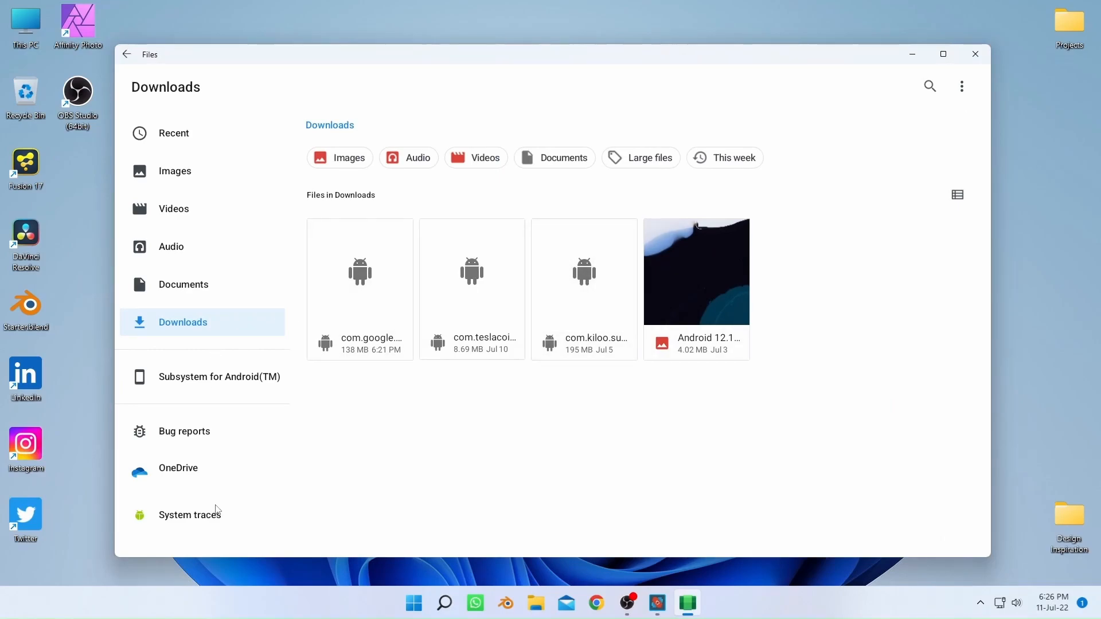
{"action": "key", "text": "super+e"}
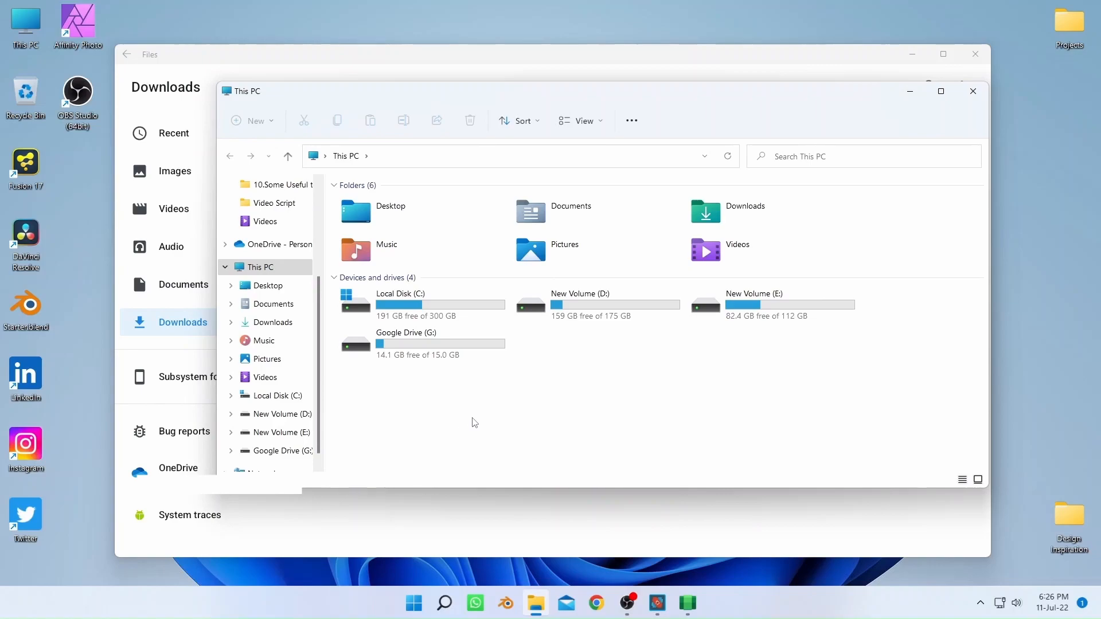
{"action": "scroll", "coordinate": [278, 343], "scroll_direction": "down", "scroll_amount": 1}
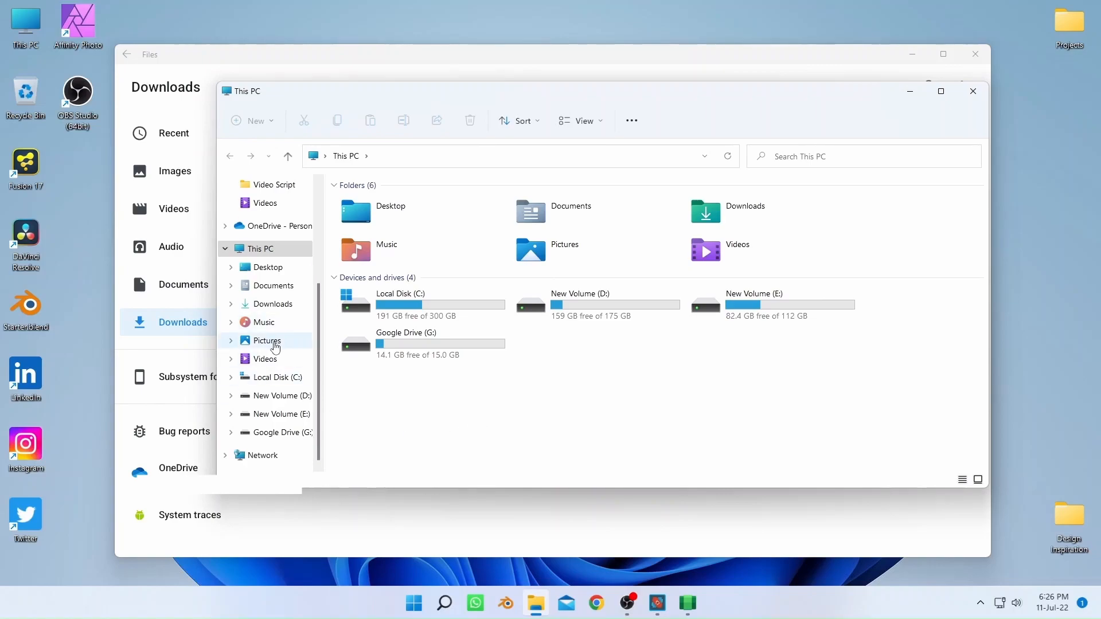
{"action": "left_click", "coordinate": [973, 91]}
{"action": "left_click", "coordinate": [975, 54]}
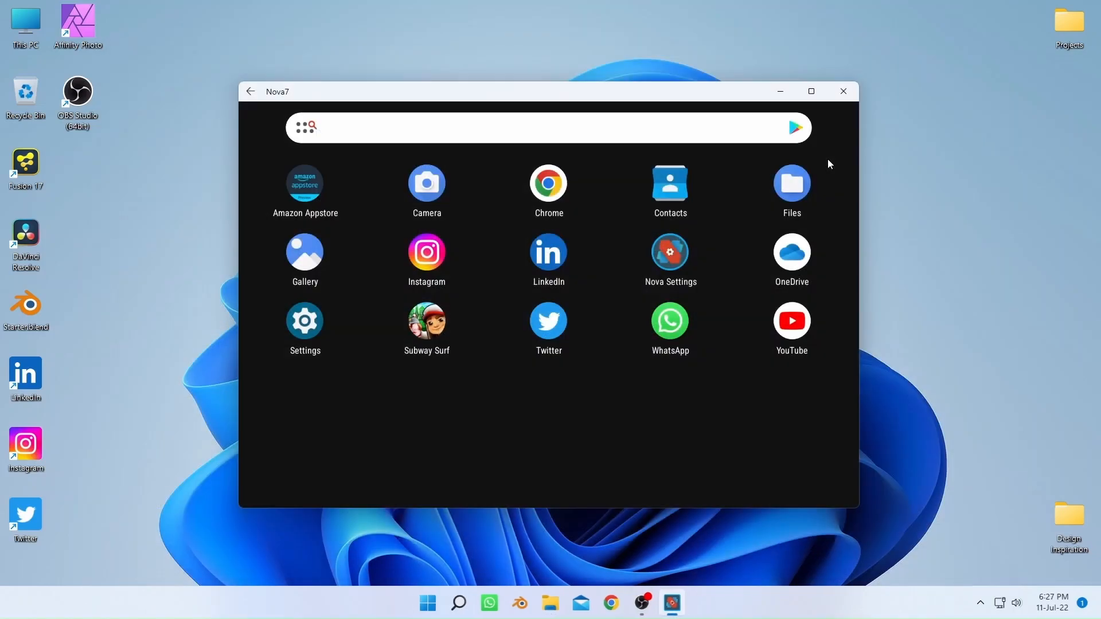
Reopen Files from Nova7, view its OneDrive storage, and bring up Windows File Explorer for comparison.
{"action": "left_click", "coordinate": [791, 180]}
{"action": "left_click", "coordinate": [975, 129]}
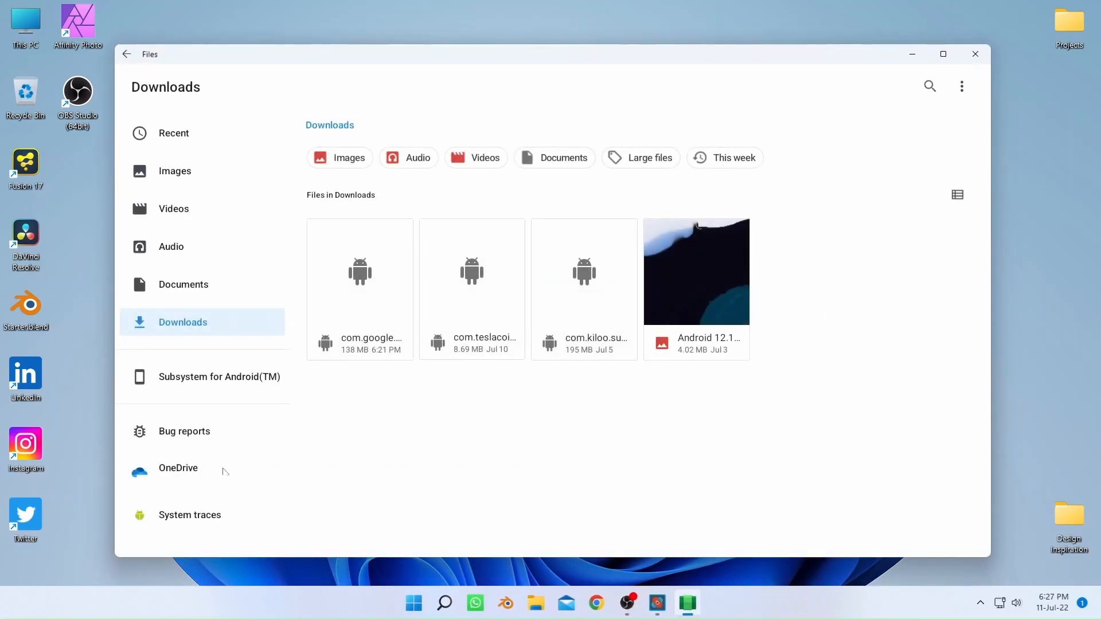
{"action": "left_click", "coordinate": [179, 469]}
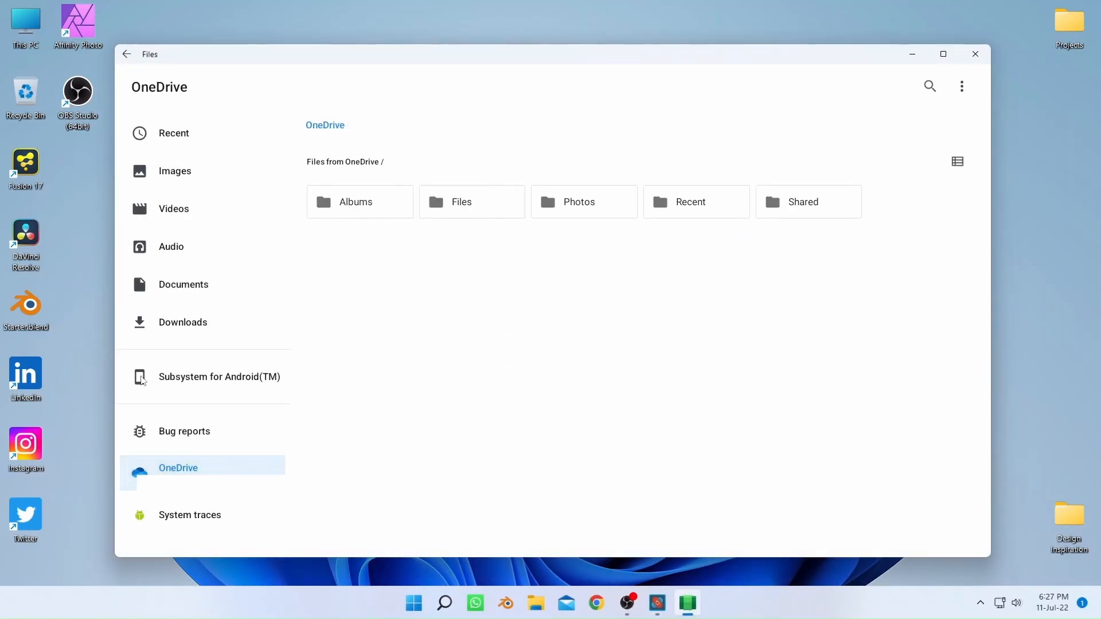
{"action": "key", "text": "super+e"}
{"action": "left_click", "coordinate": [281, 300]}
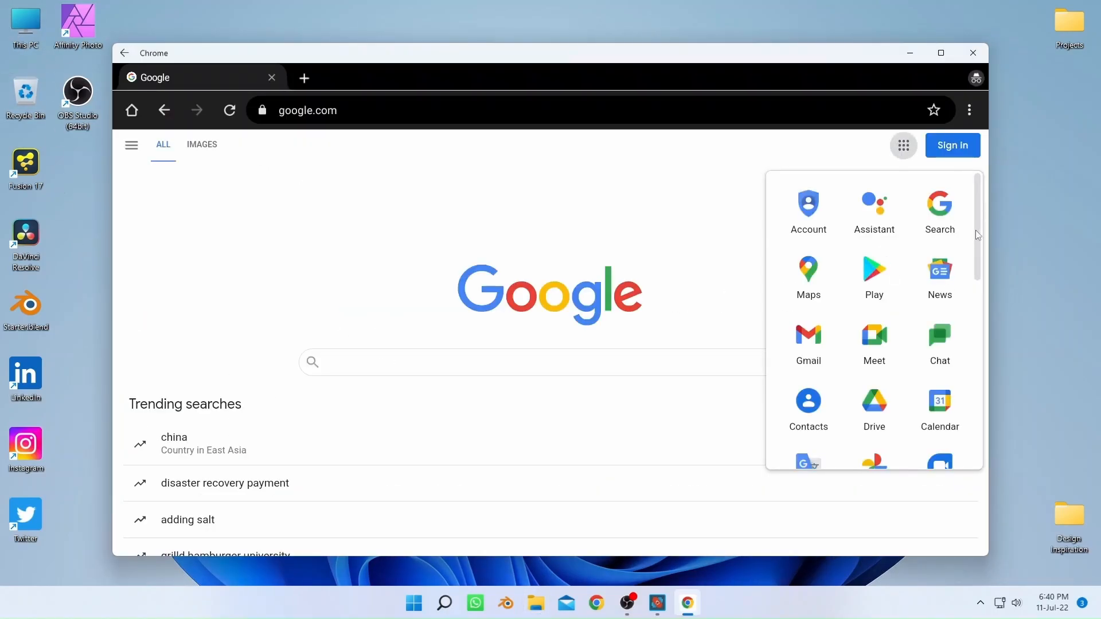
Browse the Google apps list in Android Chrome, maximize the window, search for youtube, and open the YouTube sign-in page.
{"action": "left_click_drag", "start_coordinate": [977, 234], "coordinate": [979, 429]}
{"action": "left_click", "coordinate": [941, 53]}
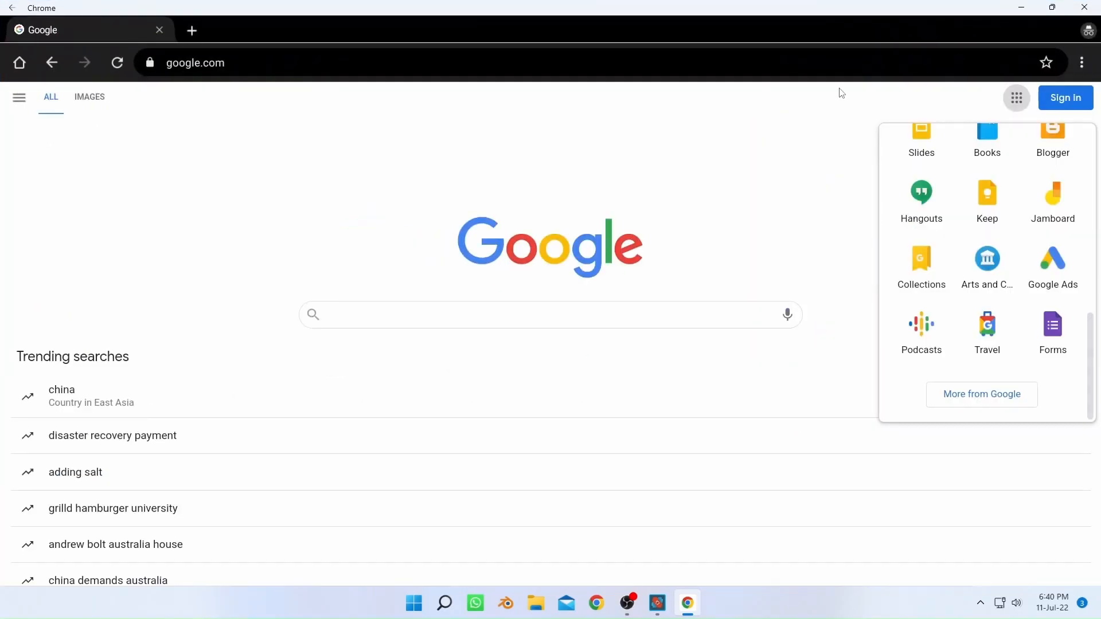
{"action": "left_click", "coordinate": [363, 325]}
{"action": "type", "text": "youtube"}
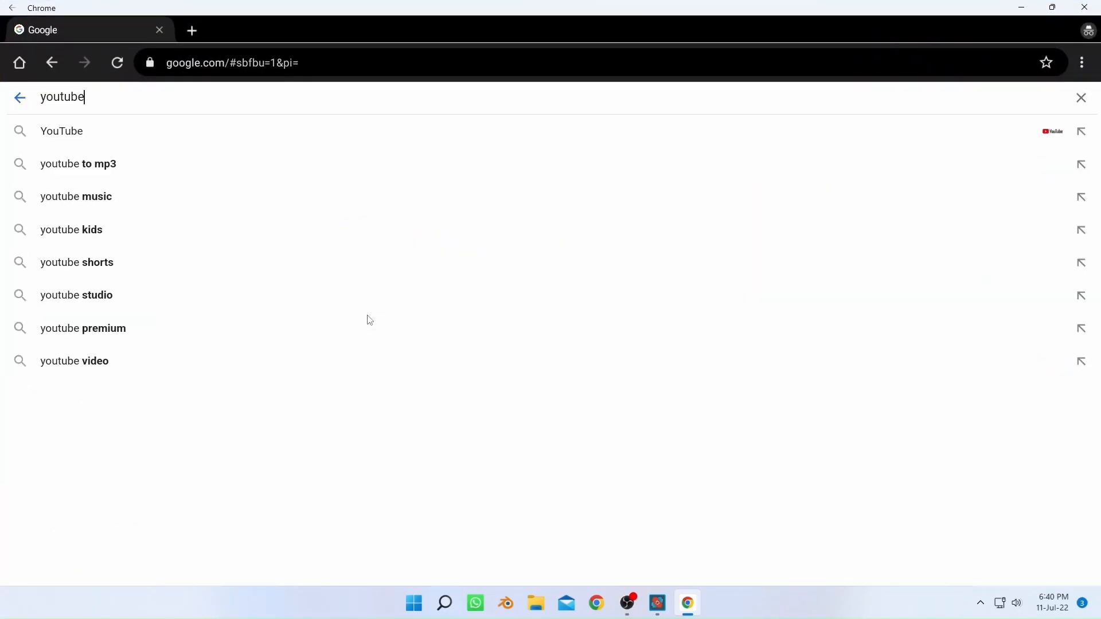
{"action": "left_click", "coordinate": [74, 138]}
{"action": "left_click", "coordinate": [329, 228]}
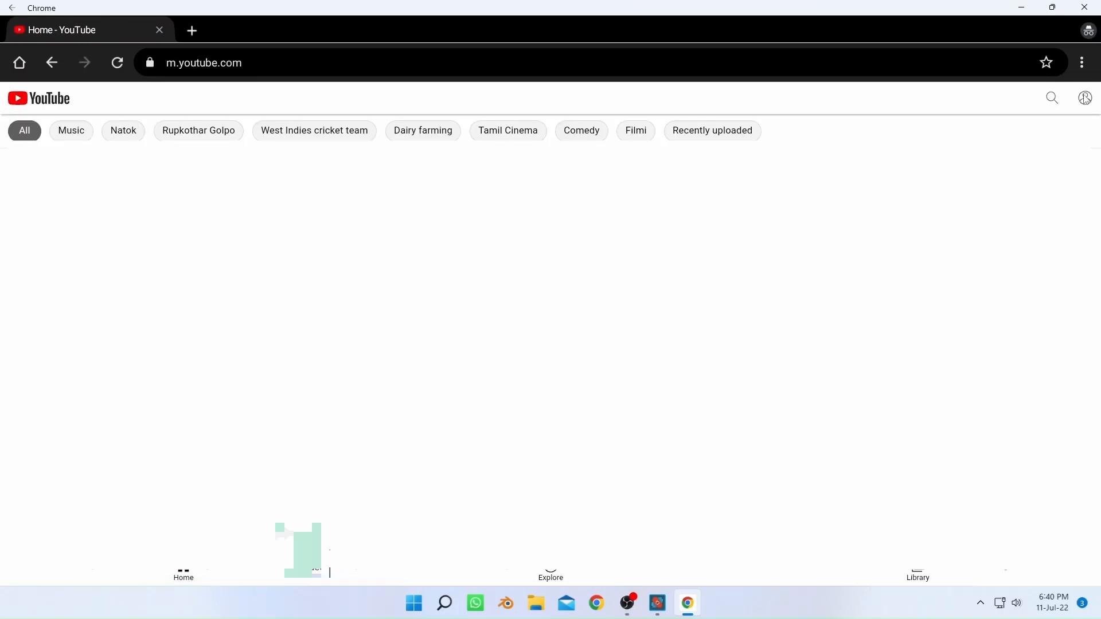
{"action": "left_click", "coordinate": [1086, 98]}
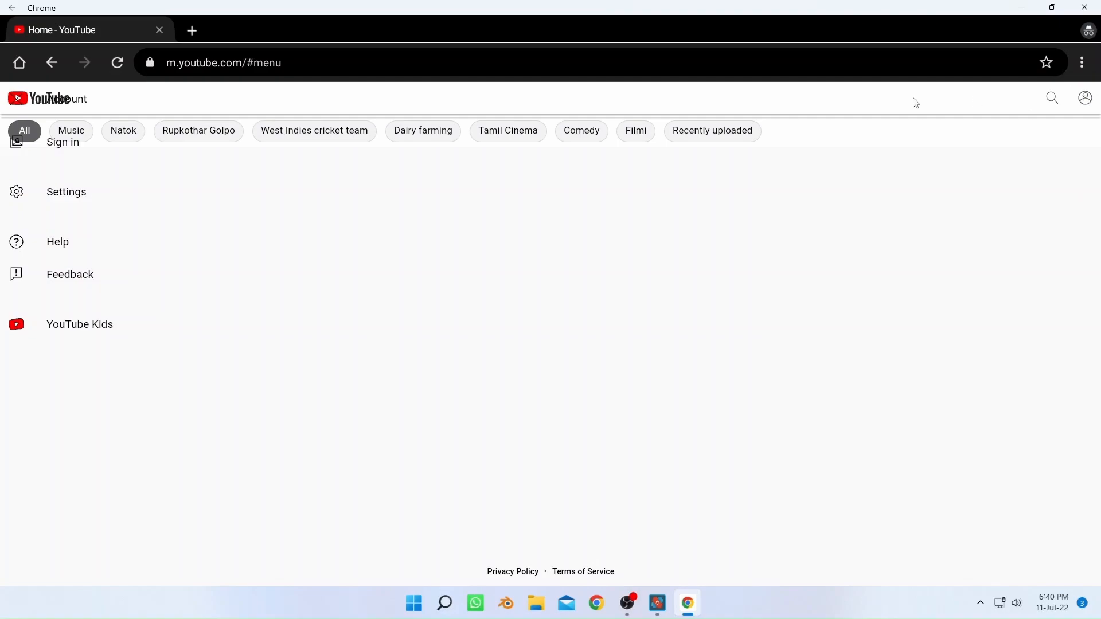
{"action": "left_click", "coordinate": [65, 144]}
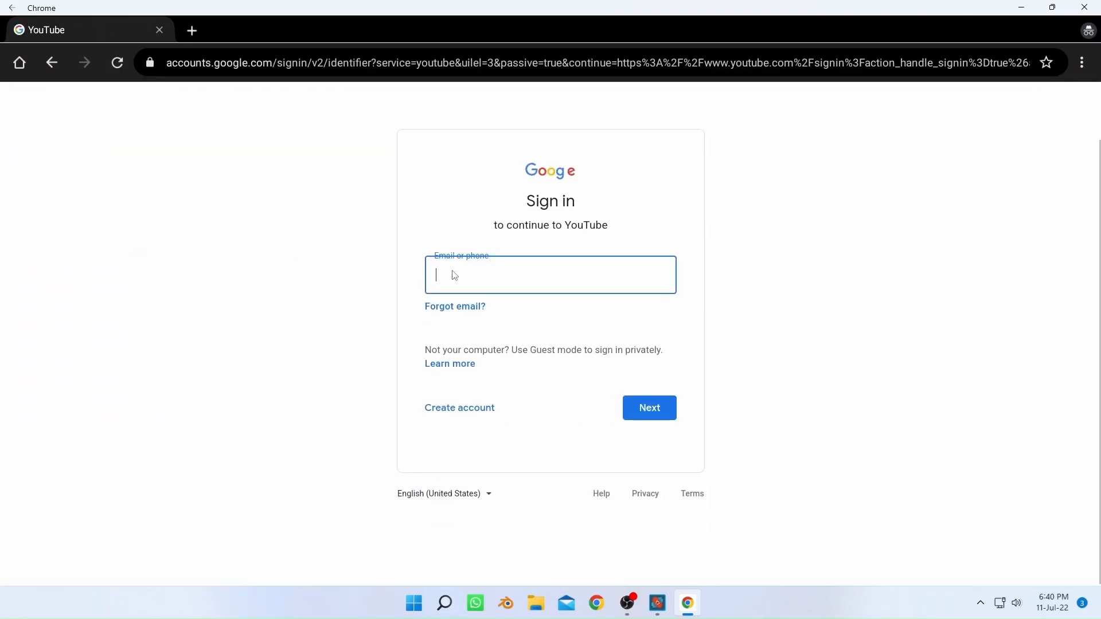
Open the settings of Android Chrome and look through them.
{"action": "left_click", "coordinate": [1085, 62]}
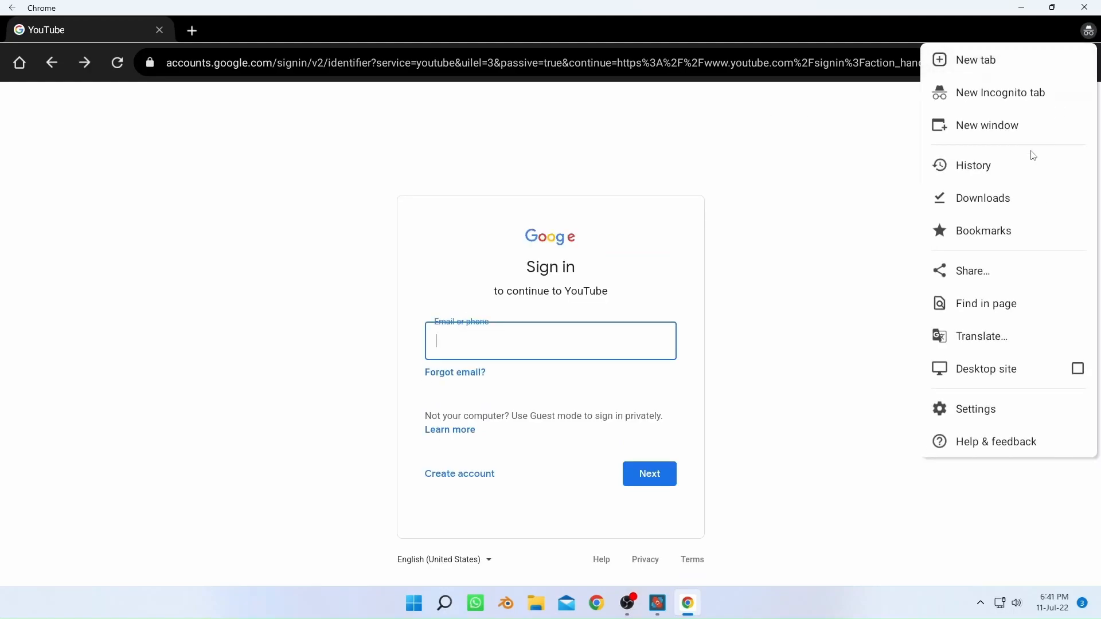
{"action": "left_click", "coordinate": [999, 410]}
{"action": "scroll", "coordinate": [568, 184], "scroll_direction": "down", "scroll_amount": 3}
{"action": "scroll", "coordinate": [589, 172], "scroll_direction": "up", "scroll_amount": 3}
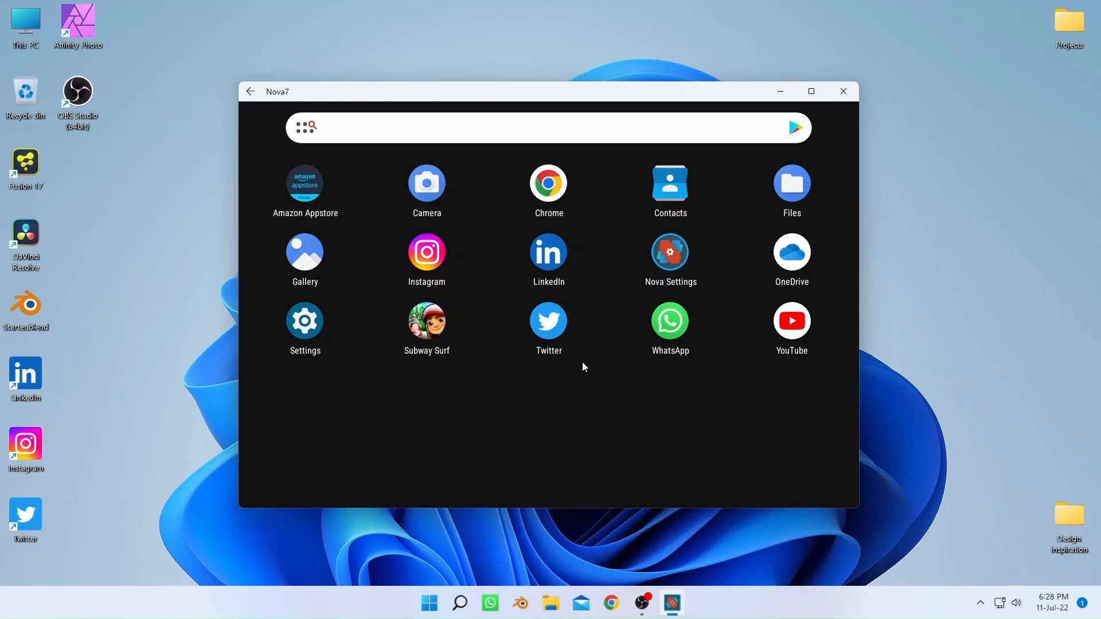
Try Contacts from the Nova7 app drawer, and load contacts.google.com in Android Chrome.
{"action": "left_click", "coordinate": [670, 188]}
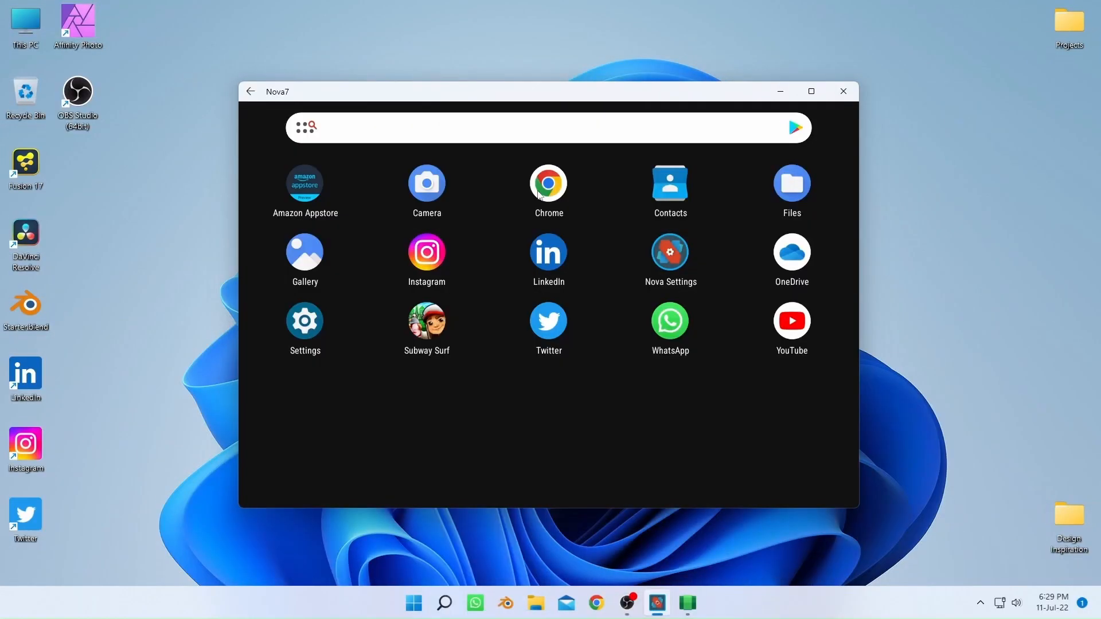
{"action": "left_click", "coordinate": [546, 182]}
{"action": "left_click", "coordinate": [356, 112]}
{"action": "type", "text": "contacts.google.com"}
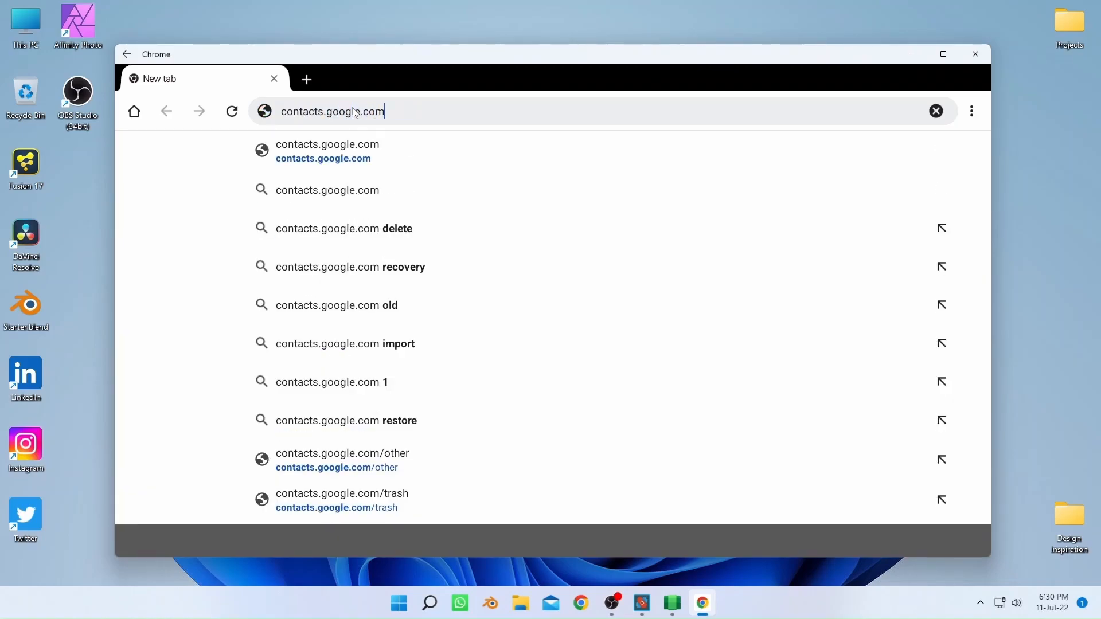
{"action": "key", "text": "Return"}
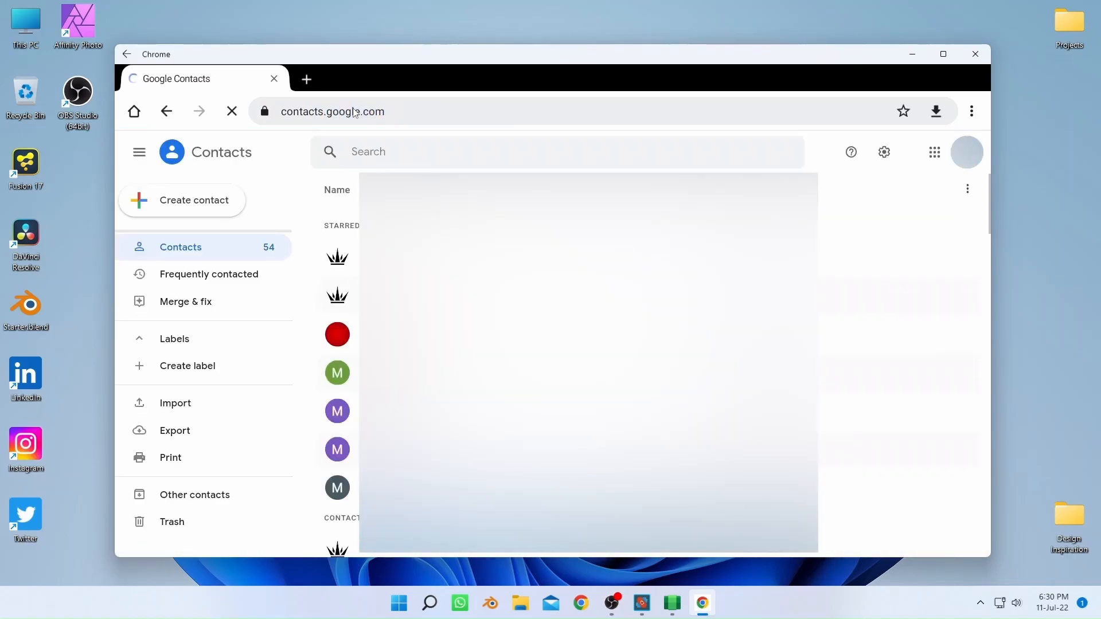
Export the contacts from Google Contacts as a vCard file and close Chrome.
{"action": "left_click", "coordinate": [194, 438]}
{"action": "left_click", "coordinate": [439, 403]}
{"action": "left_click", "coordinate": [646, 448]}
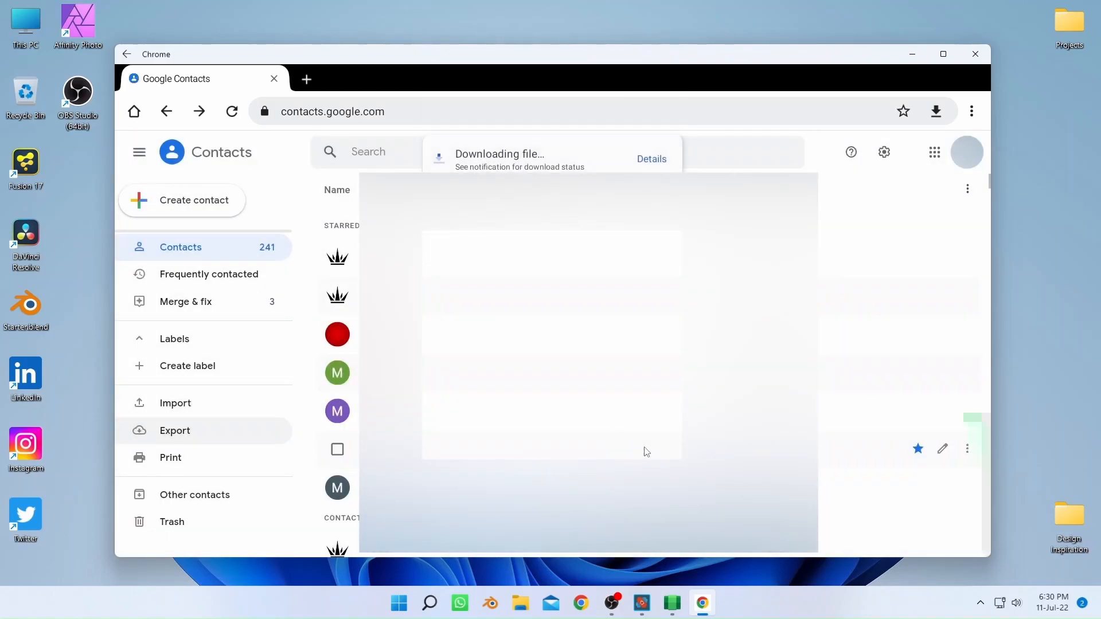
{"action": "left_click", "coordinate": [976, 54]}
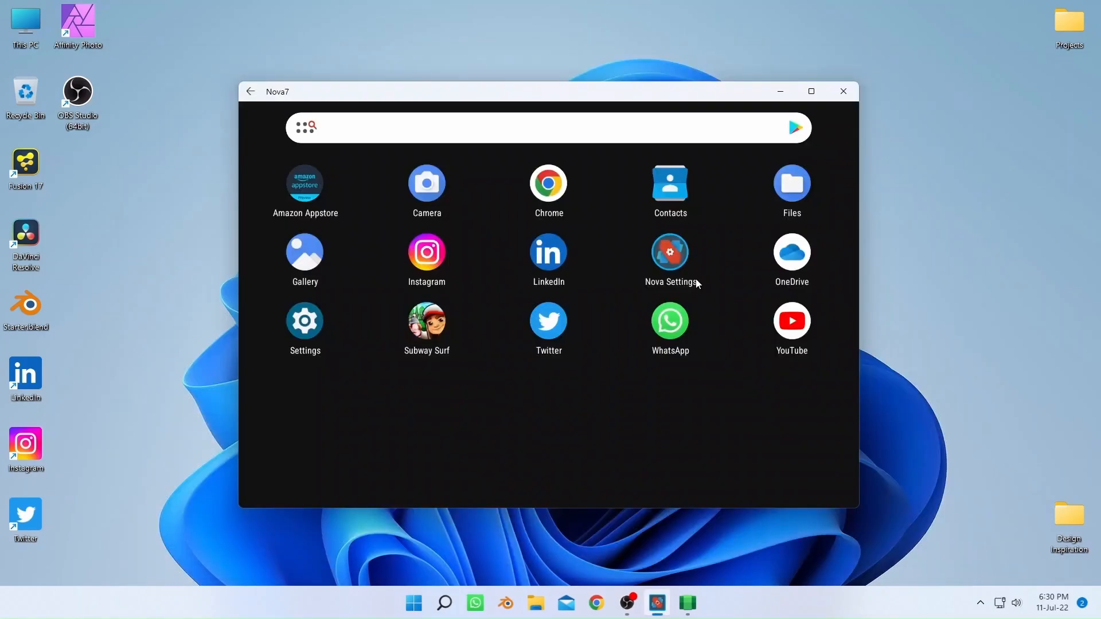
Start importing contacts from a .vcf file in the Android Contacts app's settings.
{"action": "left_click", "coordinate": [672, 193]}
{"action": "left_click", "coordinate": [203, 157]}
{"action": "left_click", "coordinate": [253, 276]}
{"action": "scroll", "coordinate": [284, 315], "scroll_direction": "down", "scroll_amount": 2}
{"action": "left_click", "coordinate": [220, 462]}
{"action": "left_click", "coordinate": [404, 341]}
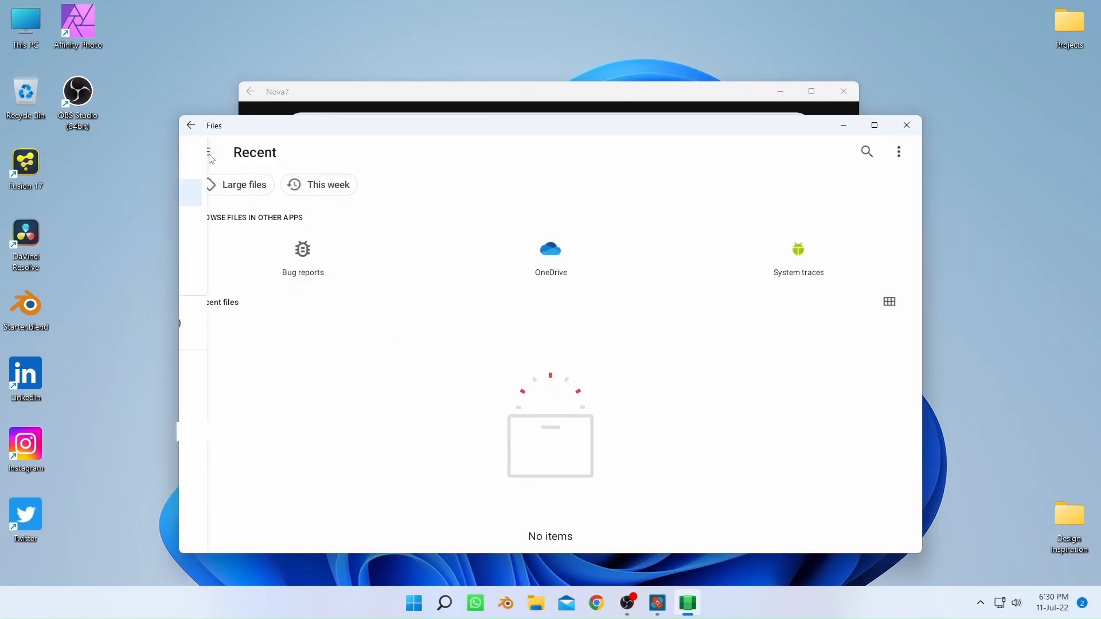
Choose contacts.vcf from the Downloads folder as the file to import into Contacts.
{"action": "left_click", "coordinate": [205, 153]}
{"action": "left_click", "coordinate": [258, 270]}
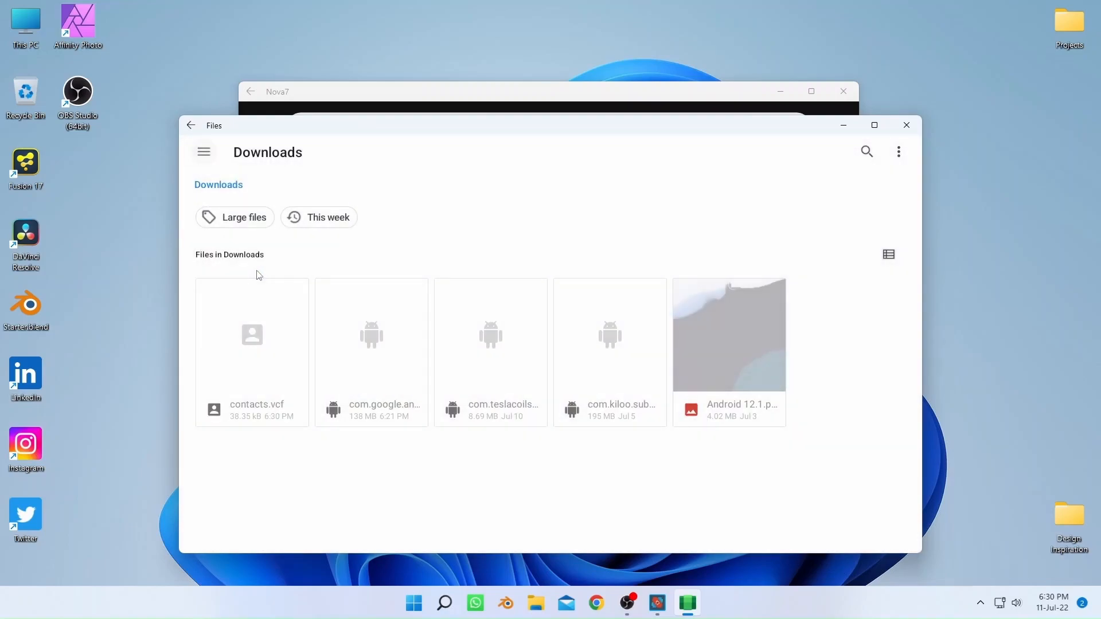
{"action": "left_click", "coordinate": [265, 397]}
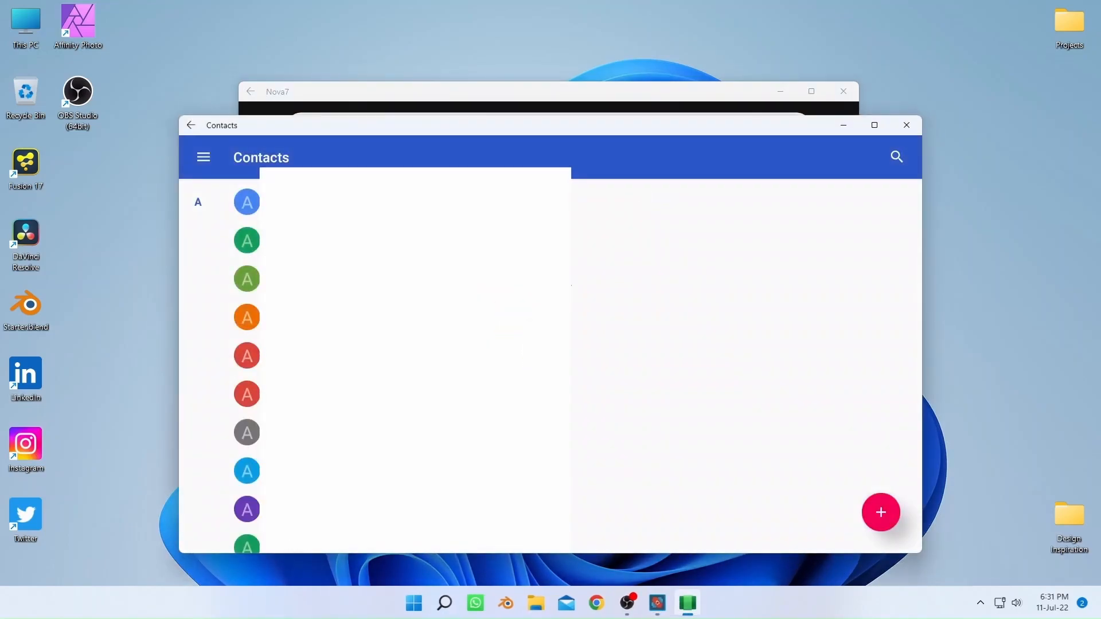
Look through the imported entries in the Contacts list.
{"action": "scroll", "coordinate": [547, 367], "scroll_direction": "down", "scroll_amount": 10}
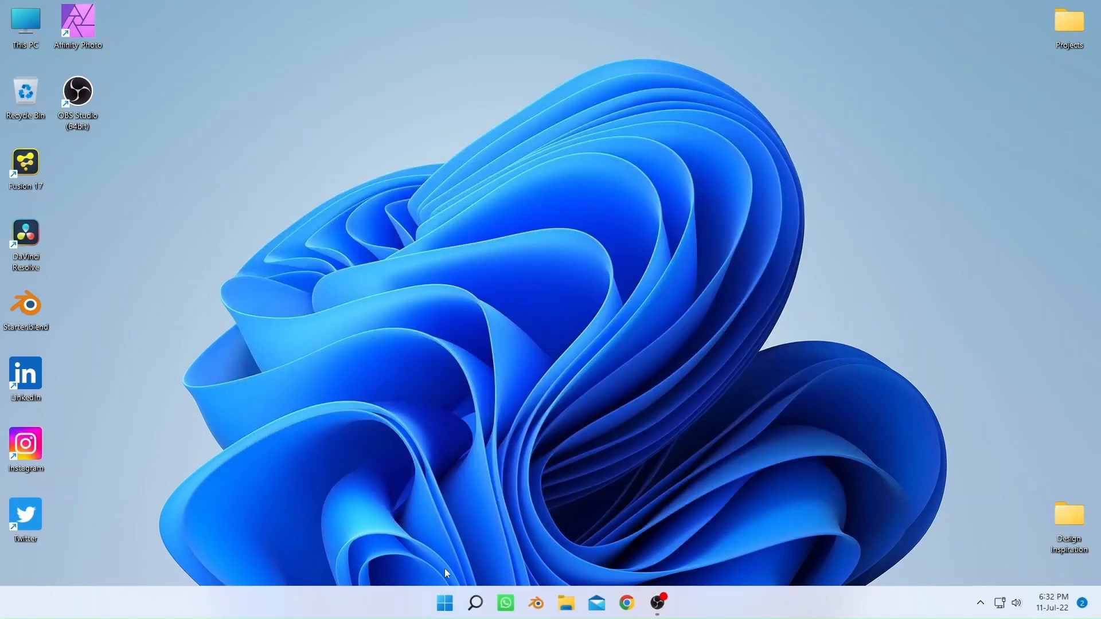
Open the Android Developer options from the Developer page of Windows Subsystem for Android Settings.
{"action": "left_click", "coordinate": [446, 612]}
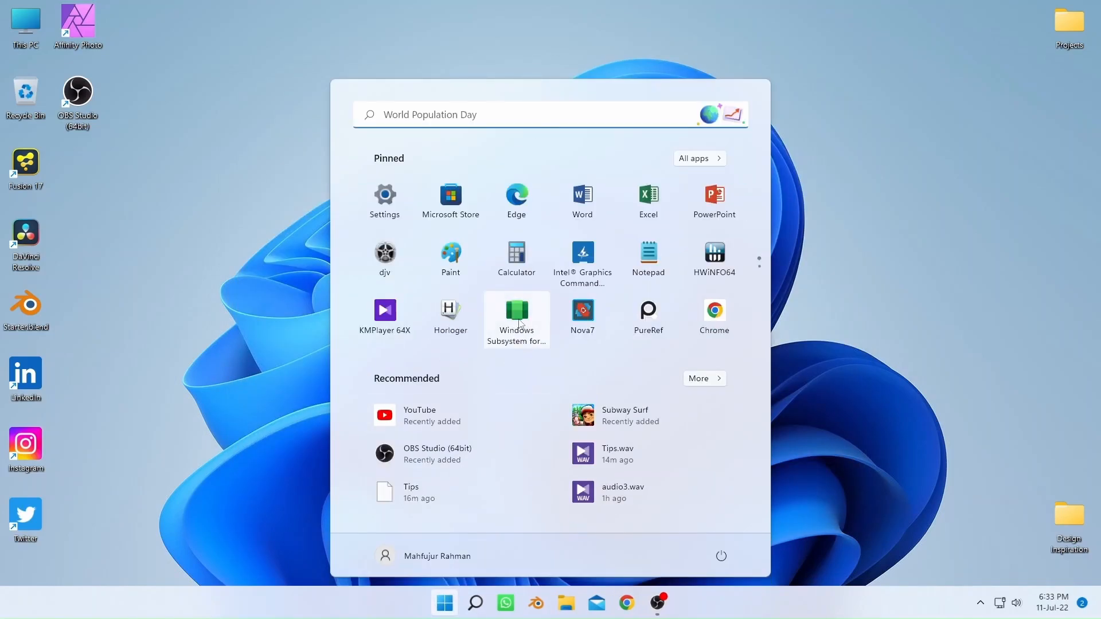
{"action": "left_click", "coordinate": [518, 318]}
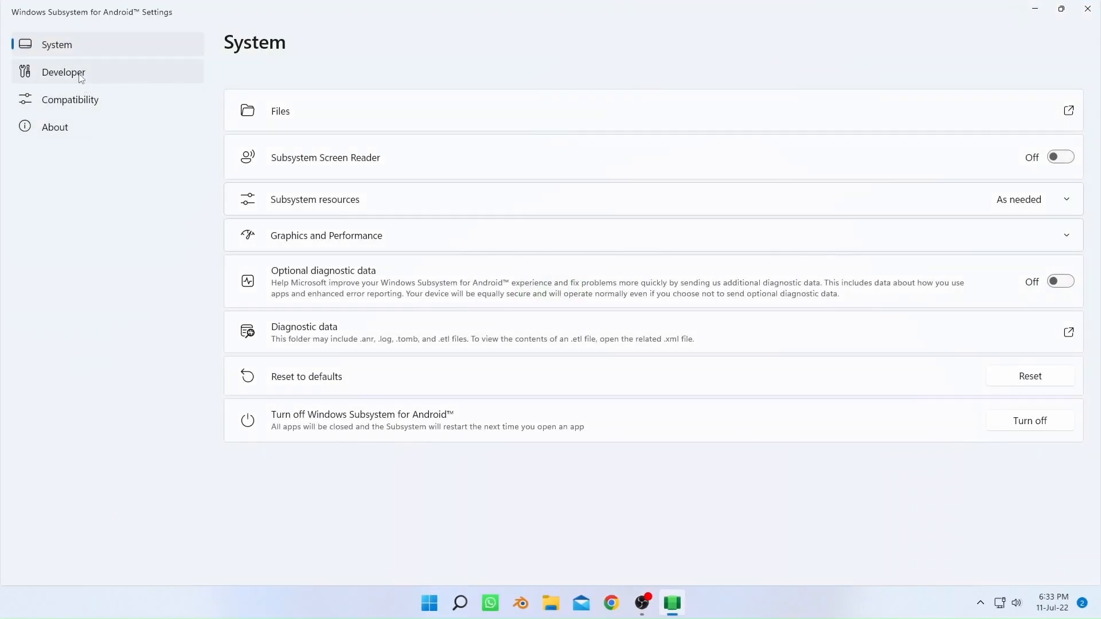
{"action": "left_click", "coordinate": [81, 78]}
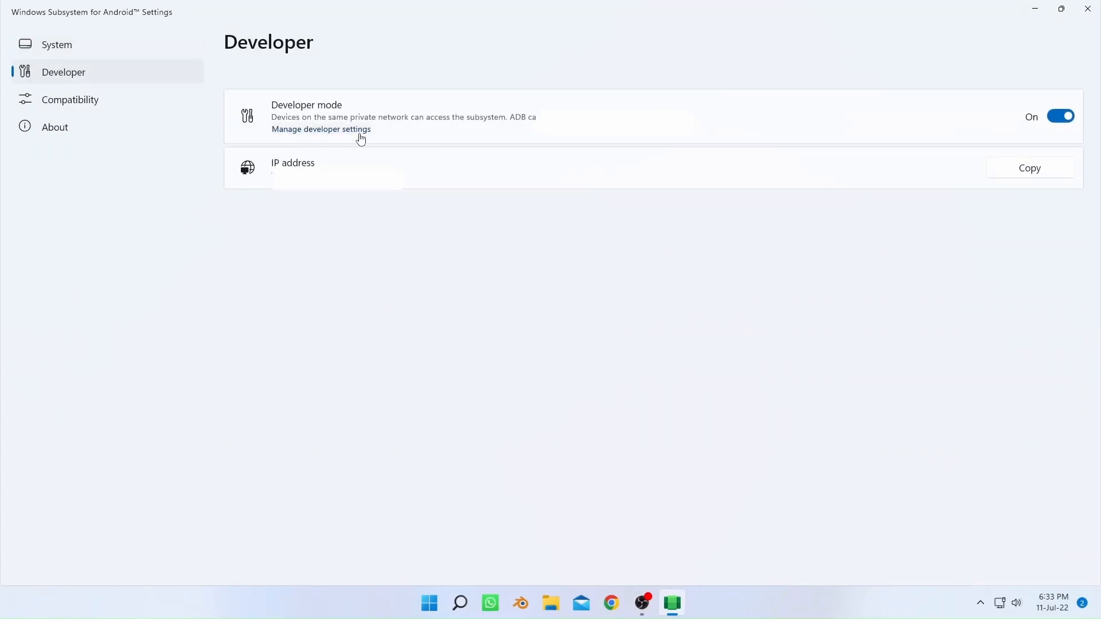
{"action": "left_click", "coordinate": [361, 139]}
Find the Drawing section in Developer options and open the Smallest width setting.
{"action": "scroll", "coordinate": [447, 413], "scroll_direction": "down", "scroll_amount": 10}
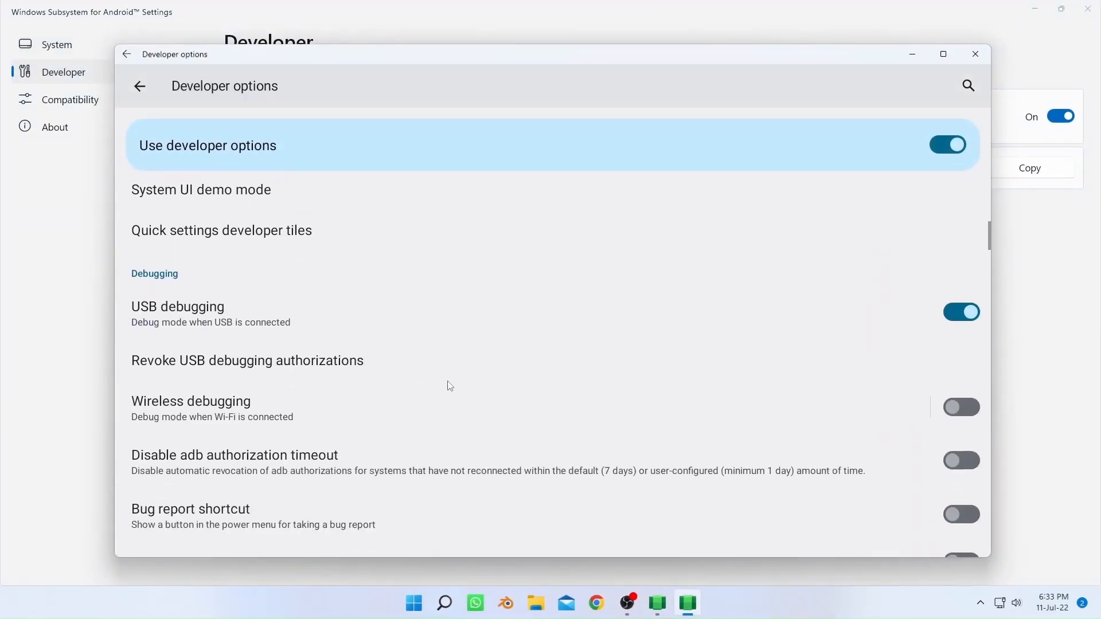
{"action": "scroll", "coordinate": [474, 430], "scroll_direction": "down", "scroll_amount": 15}
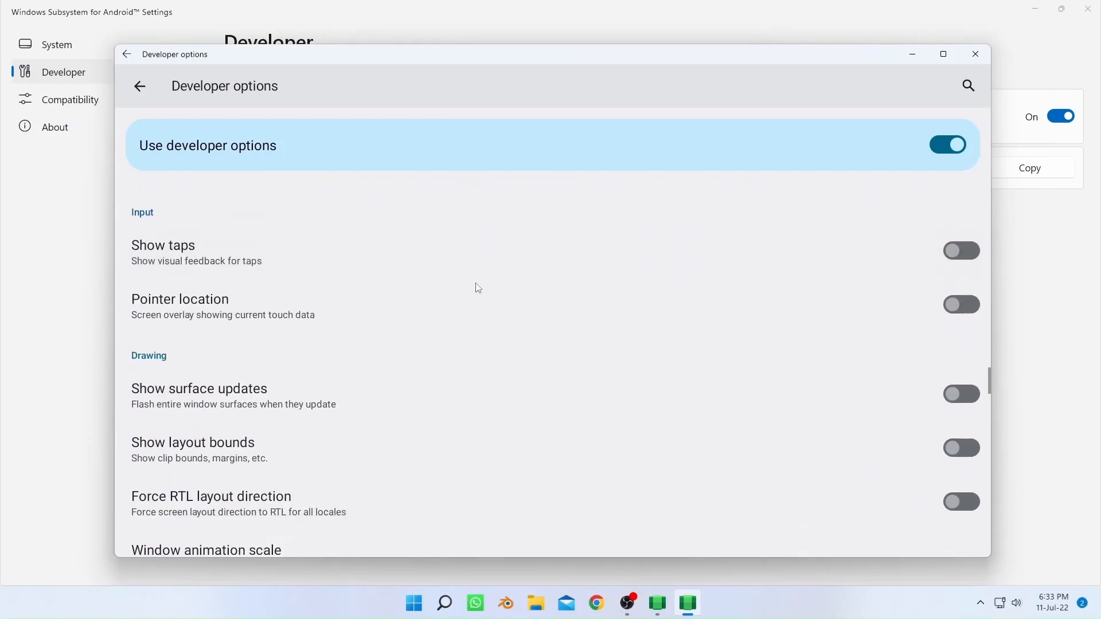
{"action": "scroll", "coordinate": [466, 429], "scroll_direction": "down", "scroll_amount": 4}
{"action": "scroll", "coordinate": [451, 310], "scroll_direction": "up", "scroll_amount": 1}
{"action": "scroll", "coordinate": [483, 284], "scroll_direction": "up", "scroll_amount": 4}
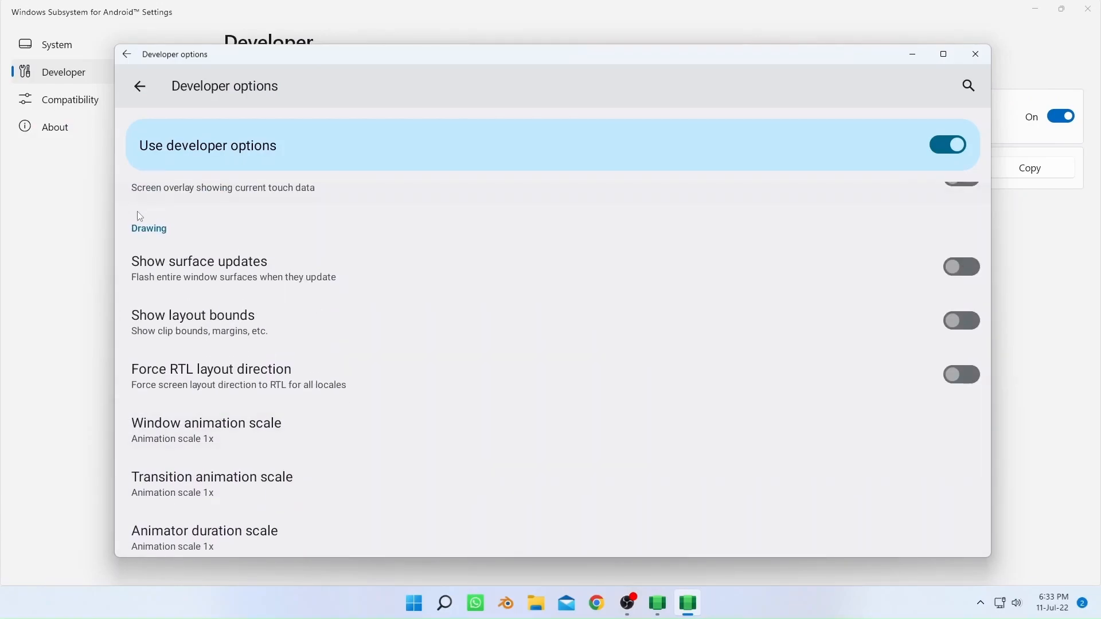
{"action": "left_click_drag", "start_coordinate": [347, 430], "coordinate": [384, 284]}
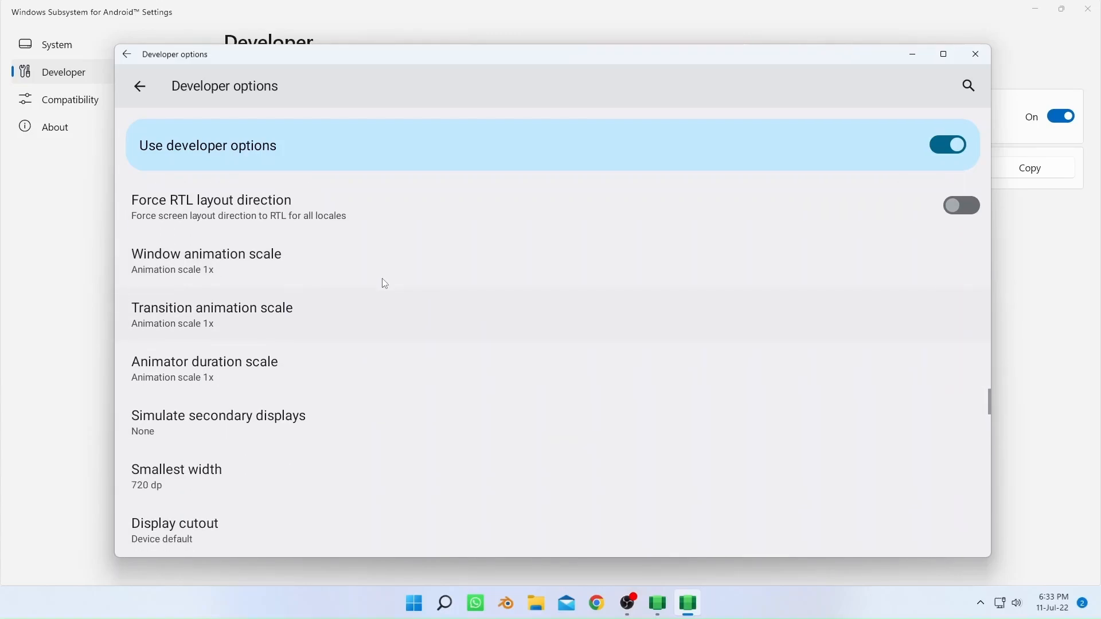
{"action": "left_click", "coordinate": [174, 489]}
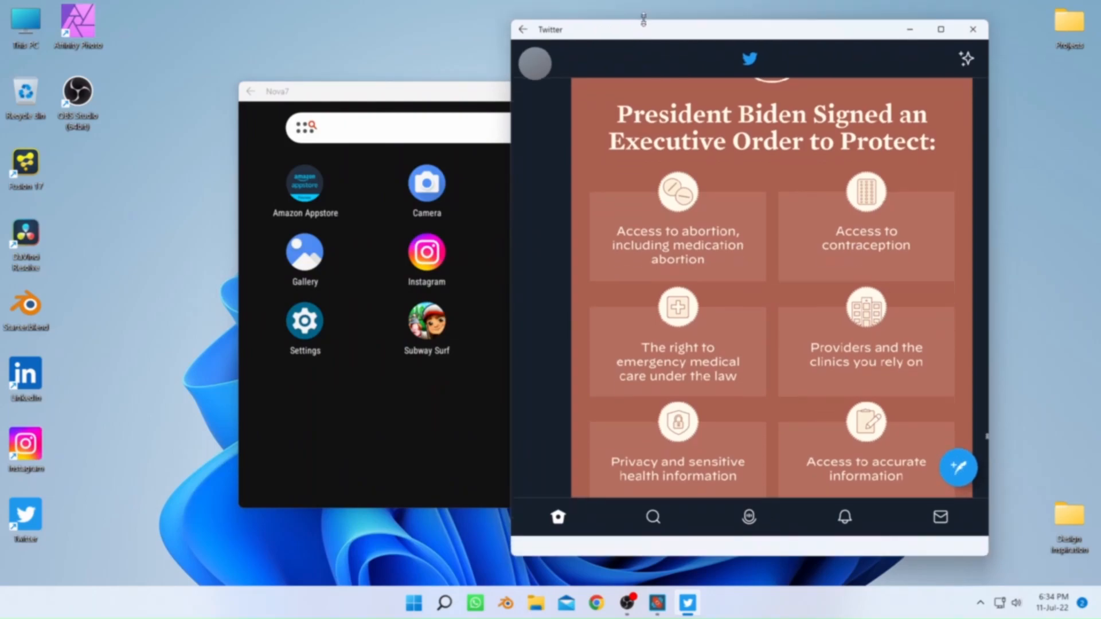
Force Twitter to be non-resizeable in the Compatibility settings of Windows Subsystem for Android, then close the settings.
{"action": "left_click", "coordinate": [429, 603]}
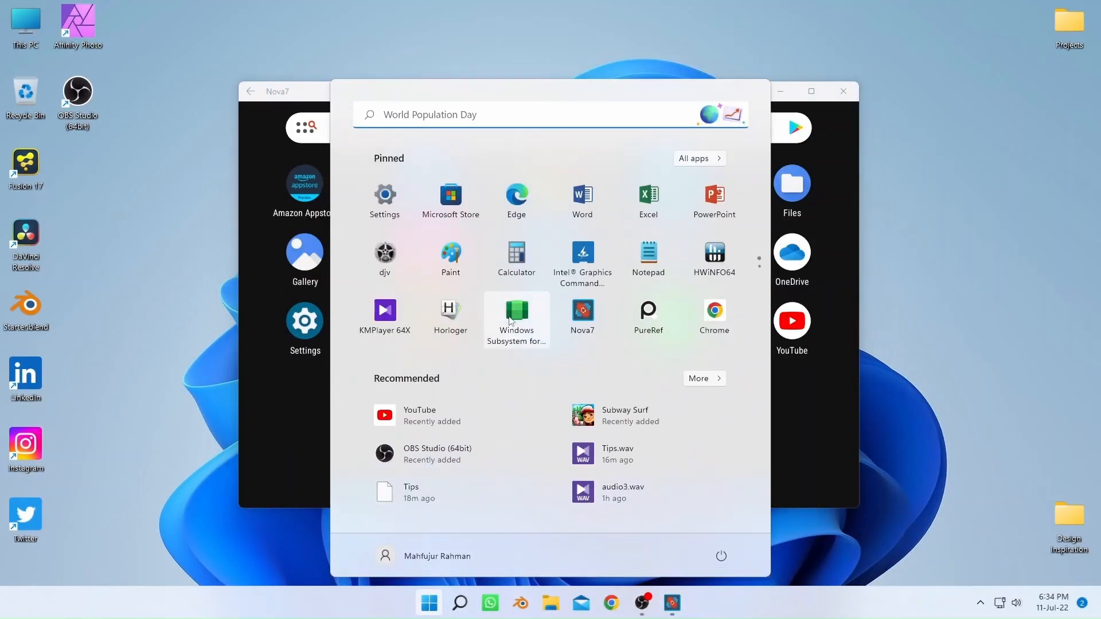
{"action": "left_click", "coordinate": [511, 315]}
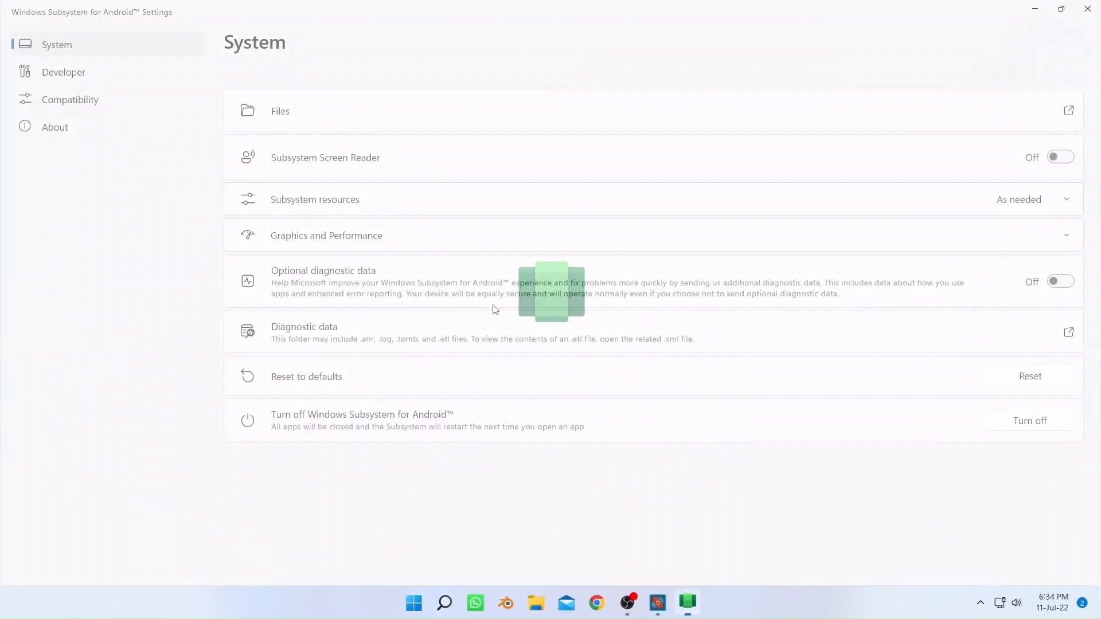
{"action": "left_click", "coordinate": [82, 110]}
{"action": "left_click", "coordinate": [258, 314]}
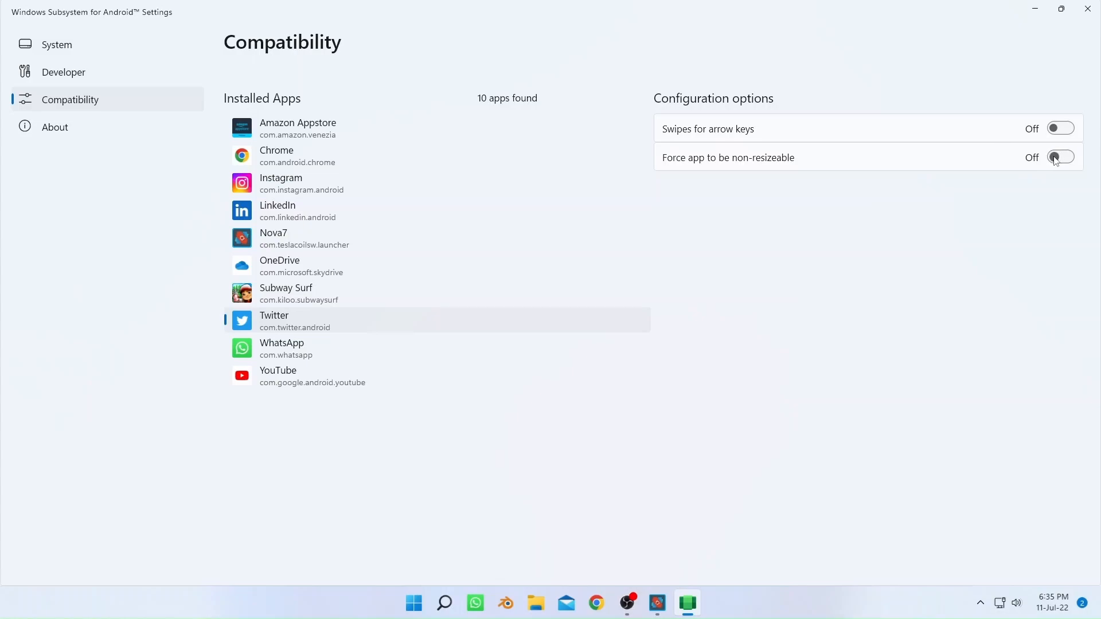
{"action": "left_click", "coordinate": [1088, 8]}
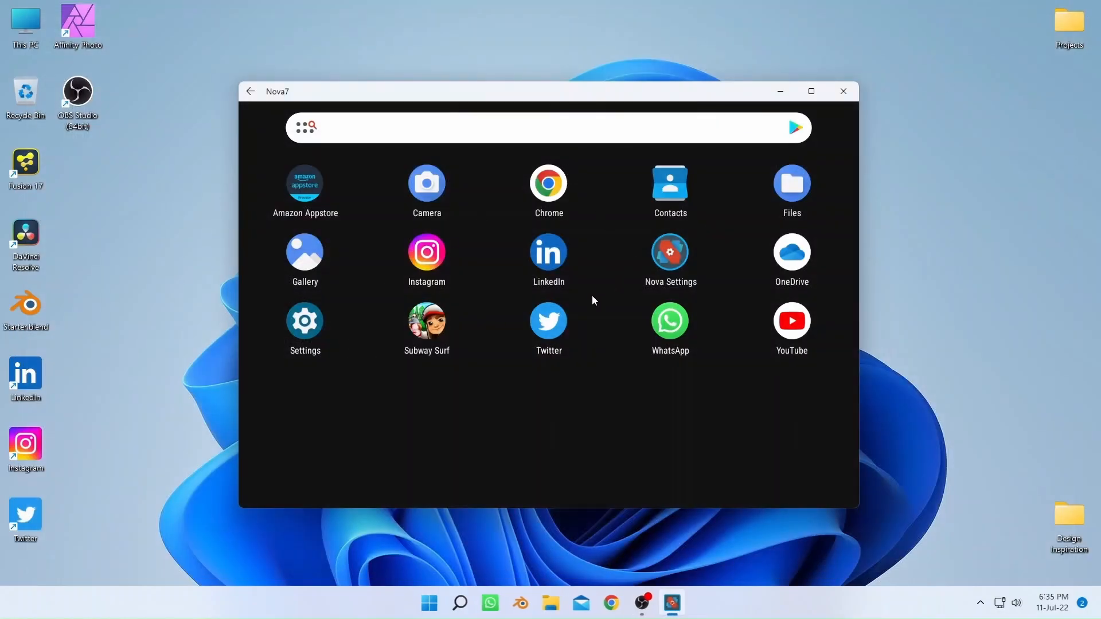
Open Twitter from Nova7, resize its window to a narrow, full-height portrait shape, and refresh the app to fit.
{"action": "left_click", "coordinate": [556, 321]}
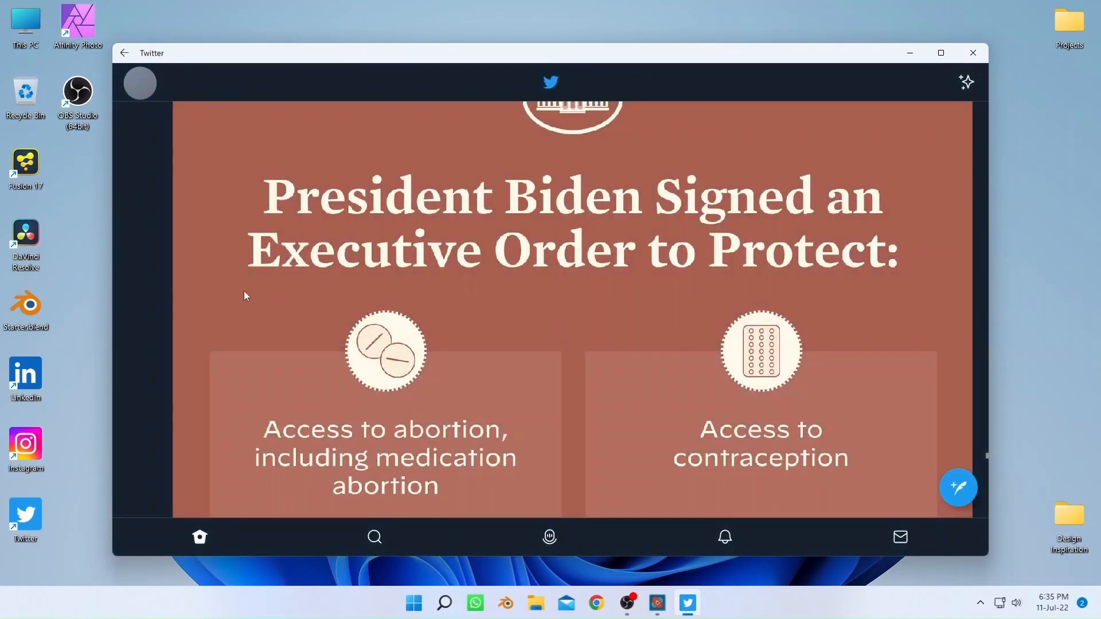
{"action": "left_click_drag", "start_coordinate": [115, 268], "coordinate": [588, 287]}
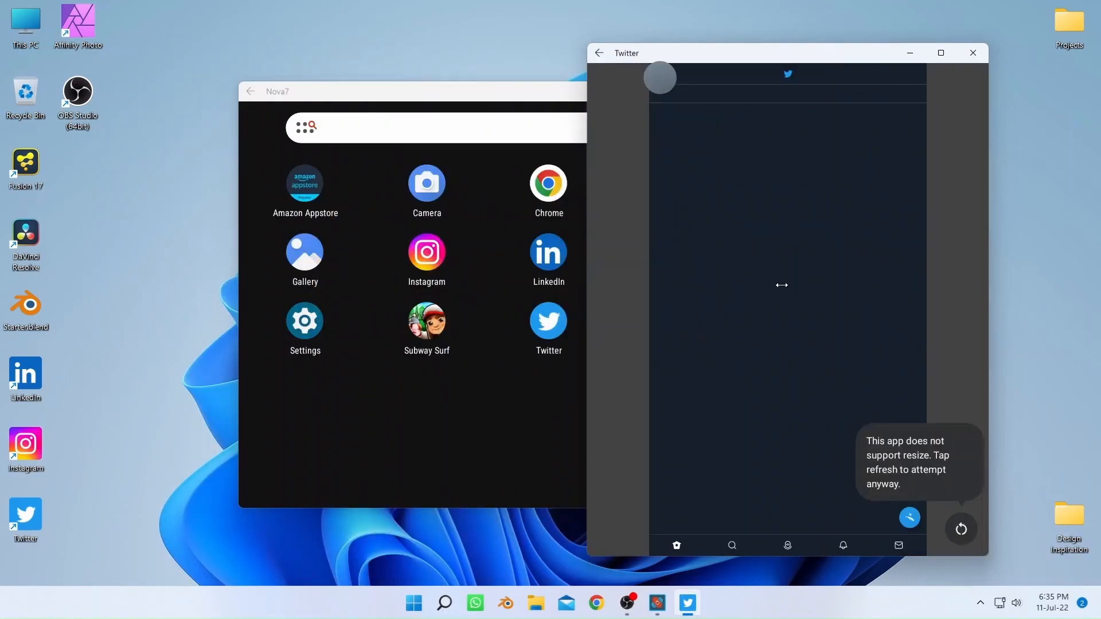
{"action": "left_click_drag", "start_coordinate": [831, 45], "coordinate": [829, 3]}
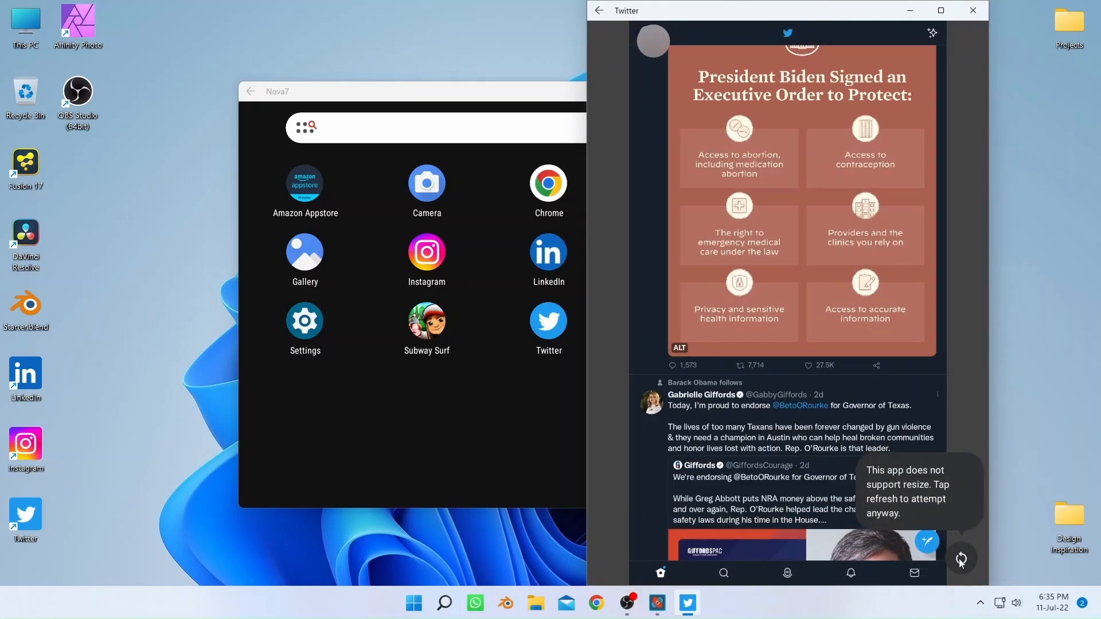
{"action": "left_click", "coordinate": [961, 560]}
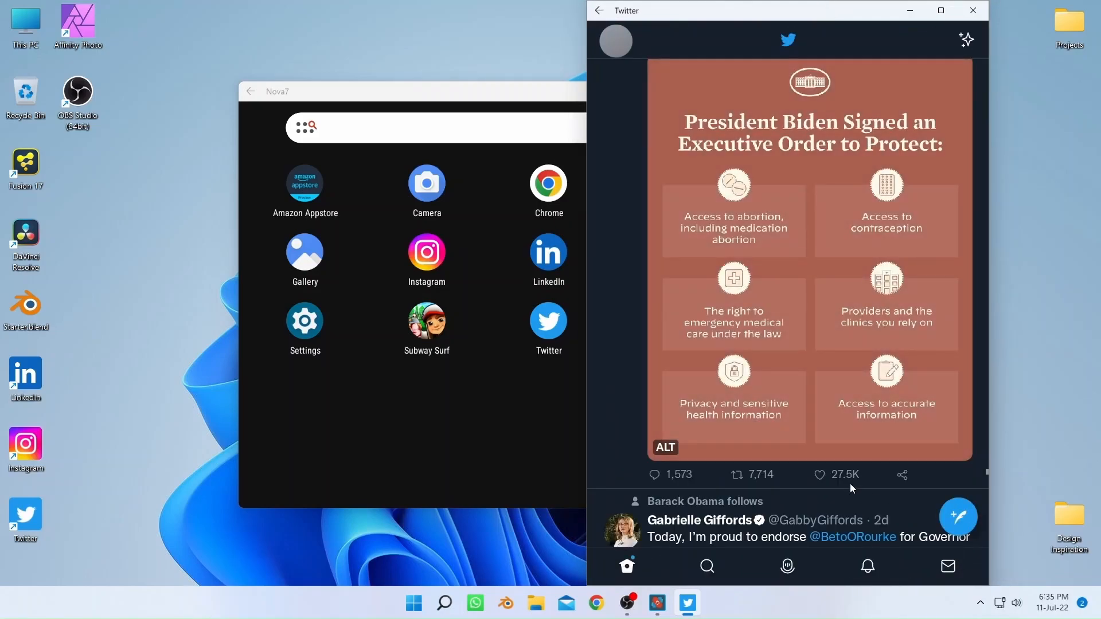
Scroll through the Twitter feed in the resized window.
{"action": "left_click_drag", "start_coordinate": [851, 484], "coordinate": [849, 260]}
{"action": "left_click_drag", "start_coordinate": [864, 433], "coordinate": [857, 224]}
{"action": "scroll", "coordinate": [741, 295], "scroll_direction": "down", "scroll_amount": 2}
{"action": "scroll", "coordinate": [721, 325], "scroll_direction": "up", "scroll_amount": 5}
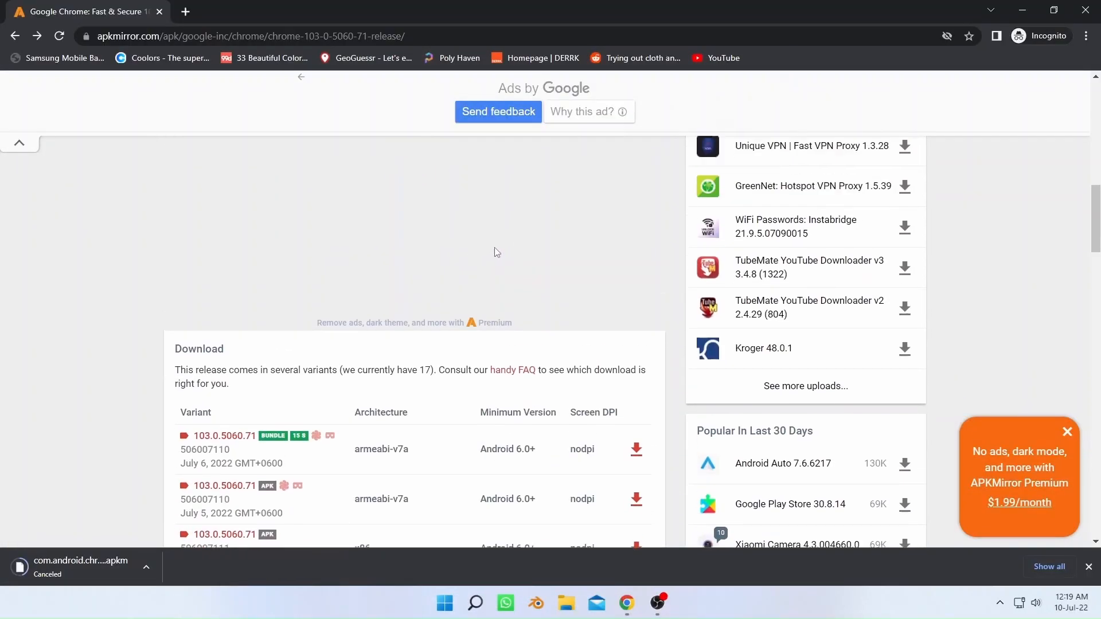
In desktop Chrome, choose the x86 + x86_64 APK variant of Google Chrome 103.0.5060.71 for Android 7.0+ on APKMirror.
{"action": "scroll", "coordinate": [497, 253], "scroll_direction": "up", "scroll_amount": 10}
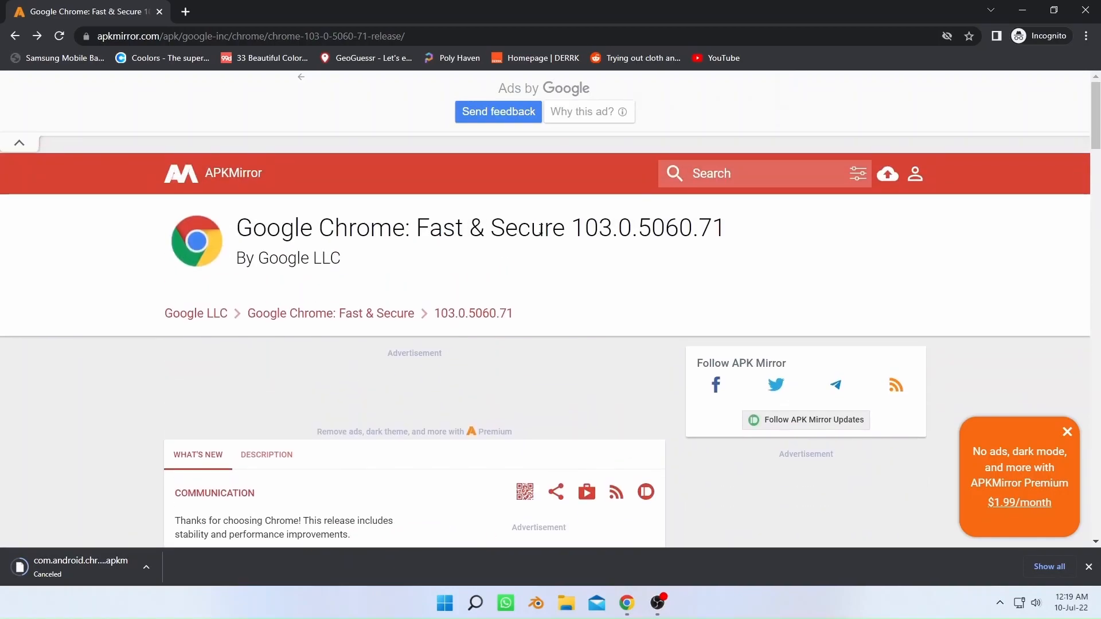
{"action": "scroll", "coordinate": [484, 236], "scroll_direction": "down", "scroll_amount": 10}
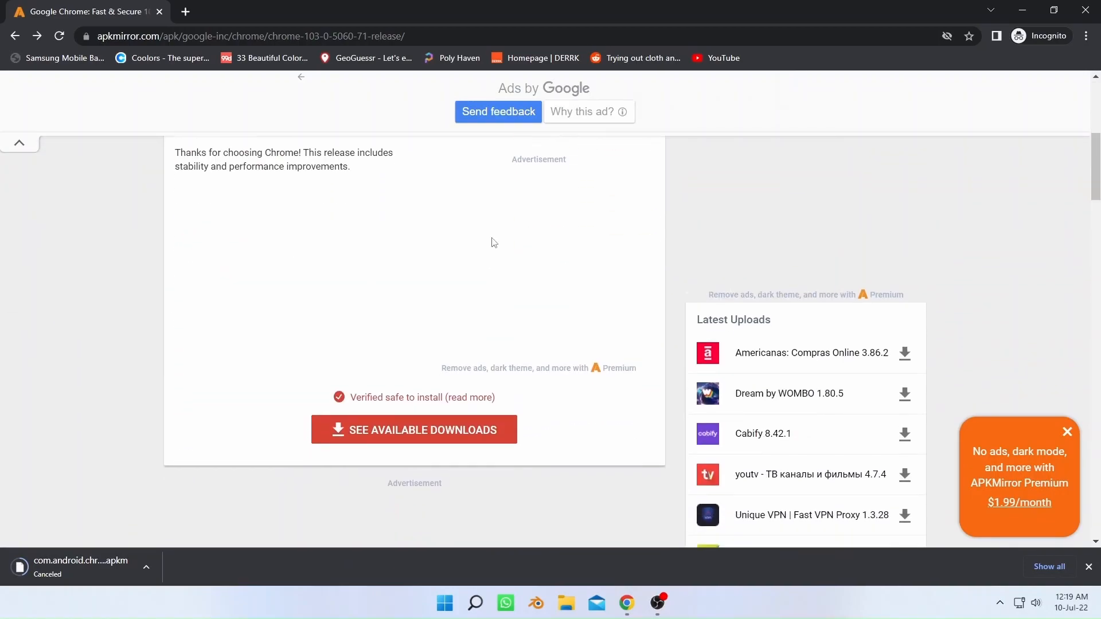
{"action": "scroll", "coordinate": [497, 244], "scroll_direction": "down", "scroll_amount": 8}
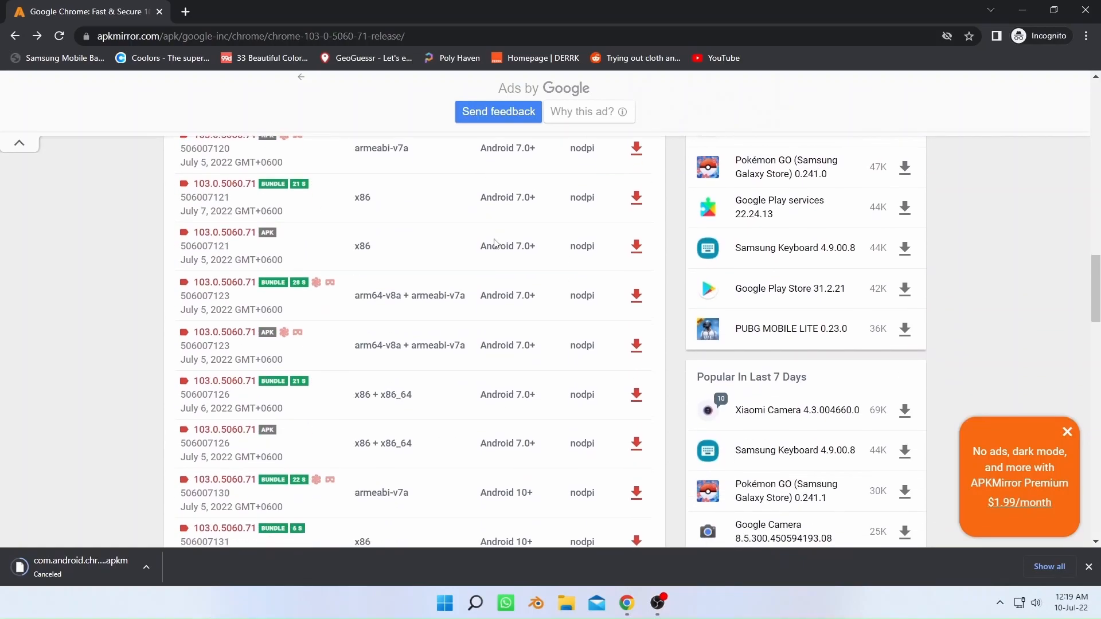
{"action": "scroll", "coordinate": [496, 242], "scroll_direction": "up", "scroll_amount": 5}
{"action": "scroll", "coordinate": [496, 245], "scroll_direction": "up", "scroll_amount": 1}
{"action": "scroll", "coordinate": [497, 244], "scroll_direction": "up", "scroll_amount": 2}
{"action": "scroll", "coordinate": [496, 240], "scroll_direction": "down", "scroll_amount": 3}
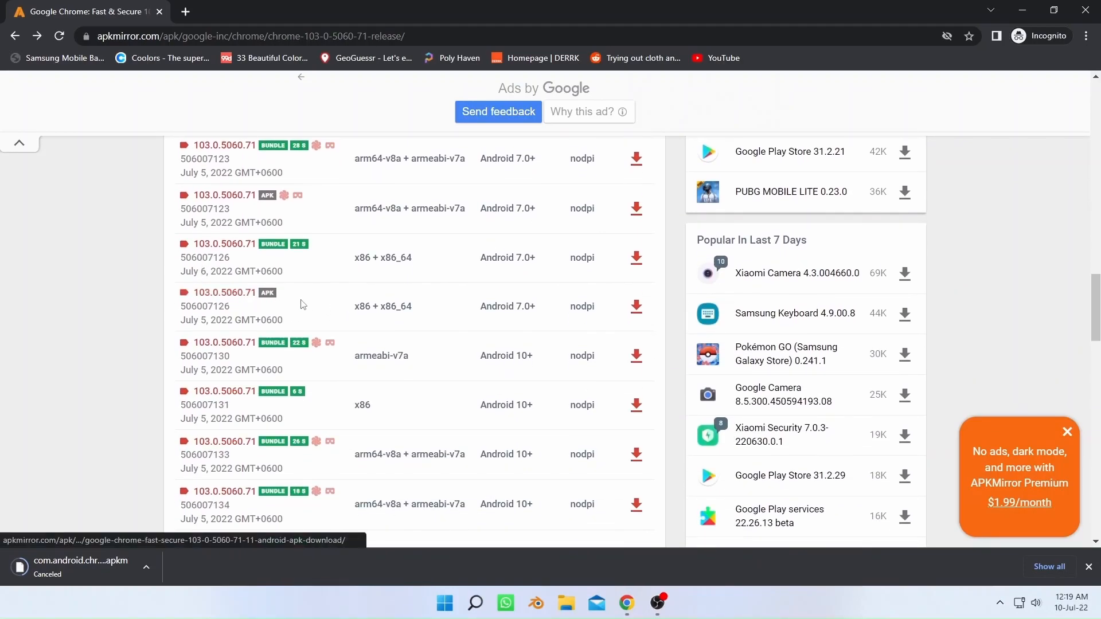
{"action": "left_click", "coordinate": [639, 308]}
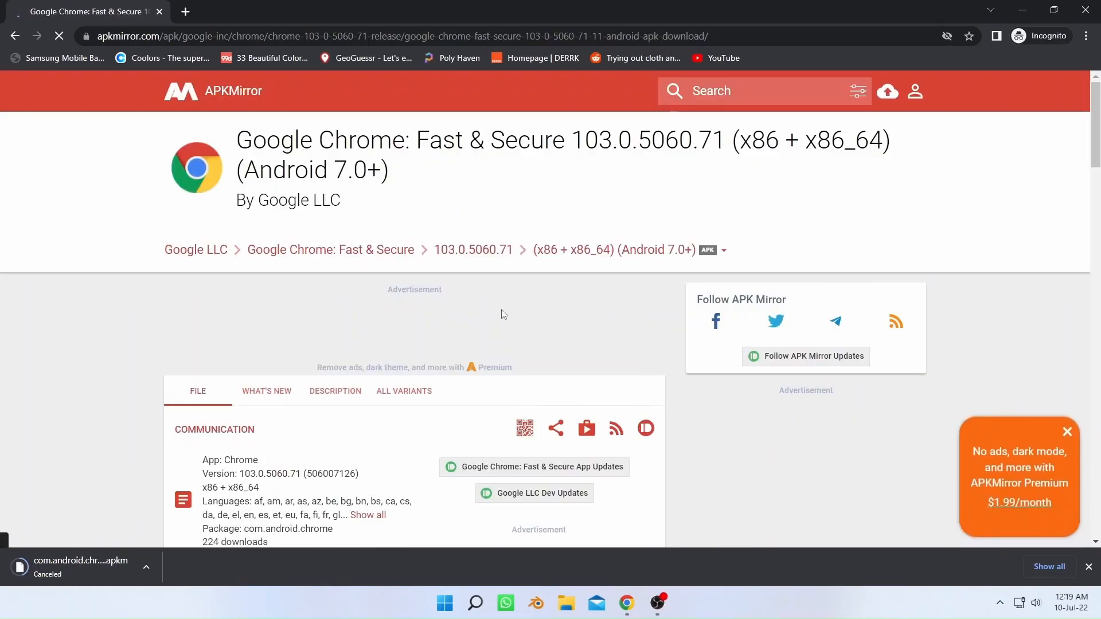
Download the APK from the selected Google Chrome variant's page.
{"action": "scroll", "coordinate": [497, 312], "scroll_direction": "down", "scroll_amount": 6}
{"action": "scroll", "coordinate": [486, 311], "scroll_direction": "down", "scroll_amount": 1}
{"action": "left_click", "coordinate": [516, 394]}
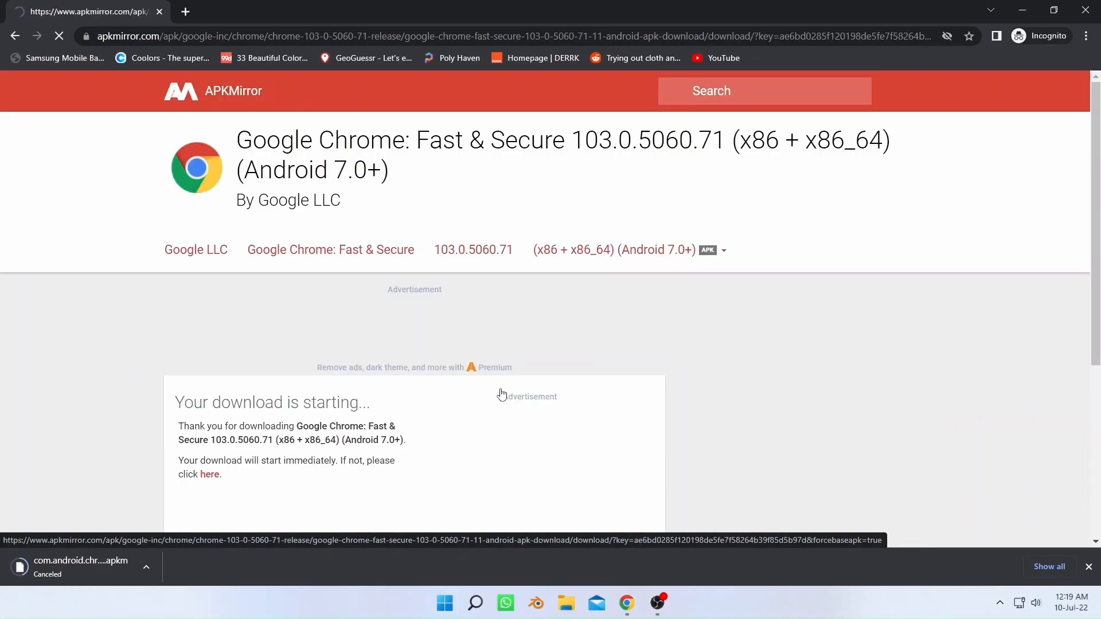